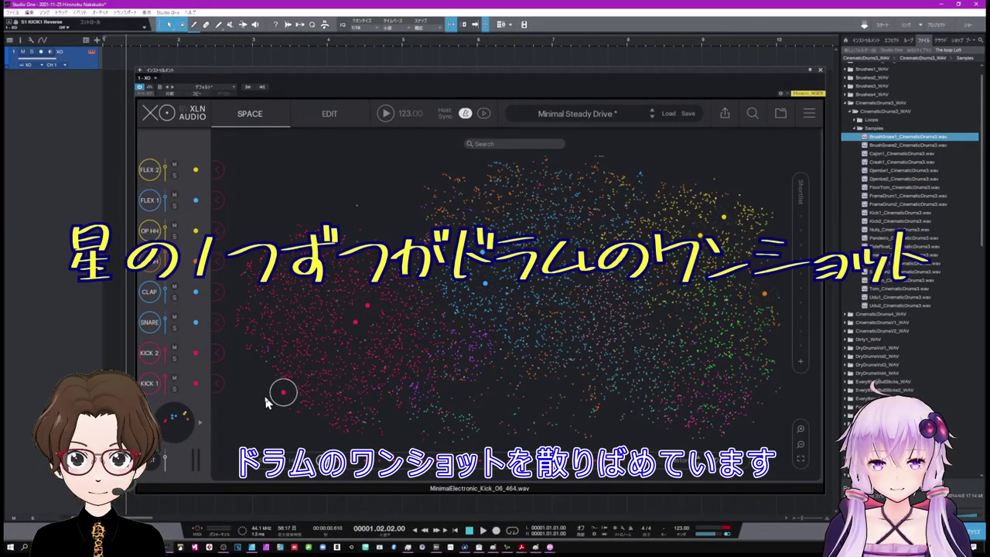
# Step: Audition one-shot samples from the red, blue, yellow and pink areas of the sample map
pyautogui.click(312, 310)
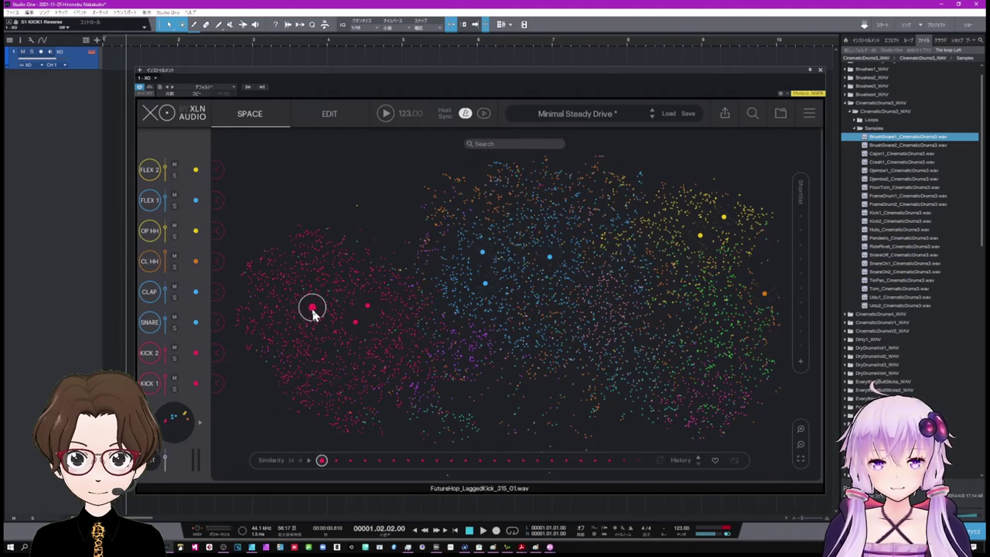
pyautogui.click(493, 288)
pyautogui.click(663, 258)
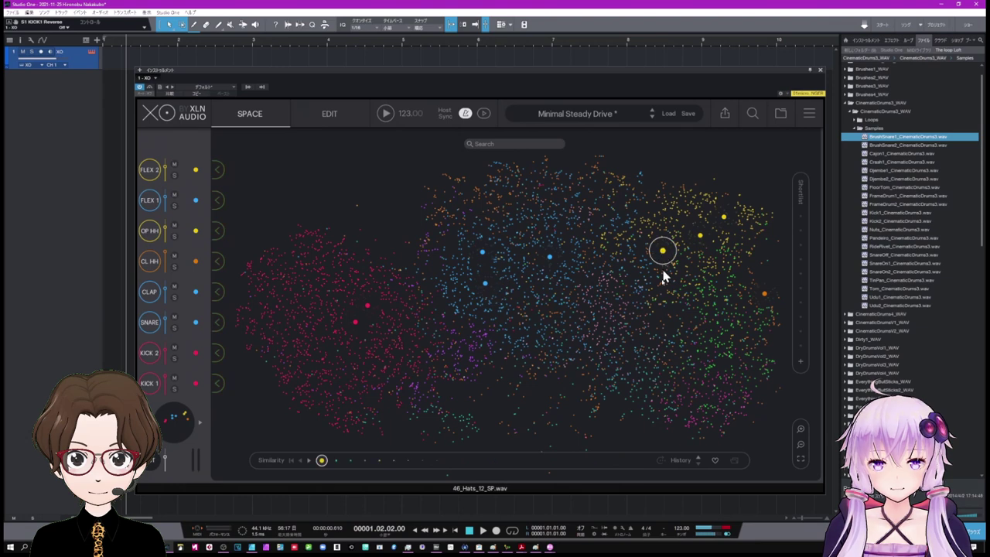
pyautogui.click(663, 297)
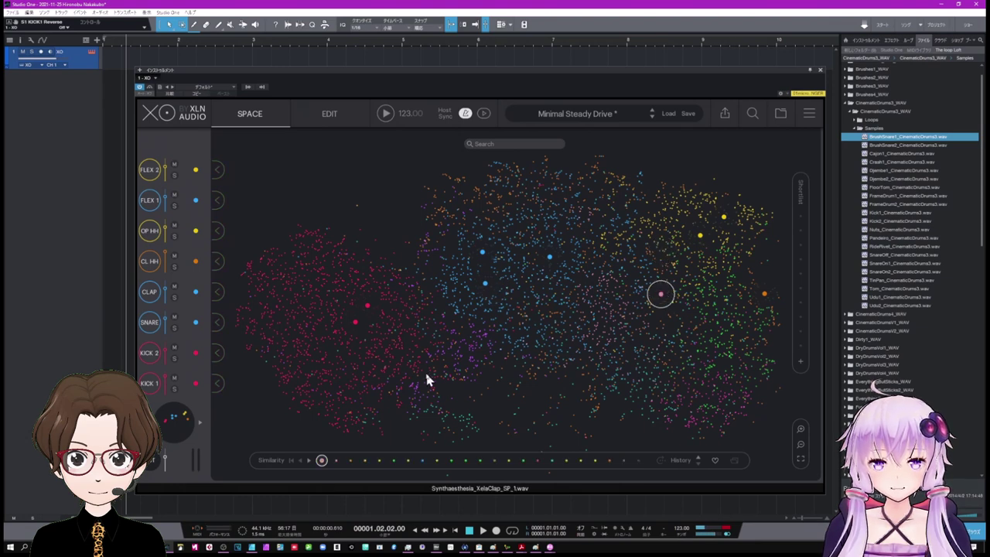
# Step: Audition three kick samples within the red cluster of the sample map
pyautogui.click(331, 285)
pyautogui.click(329, 313)
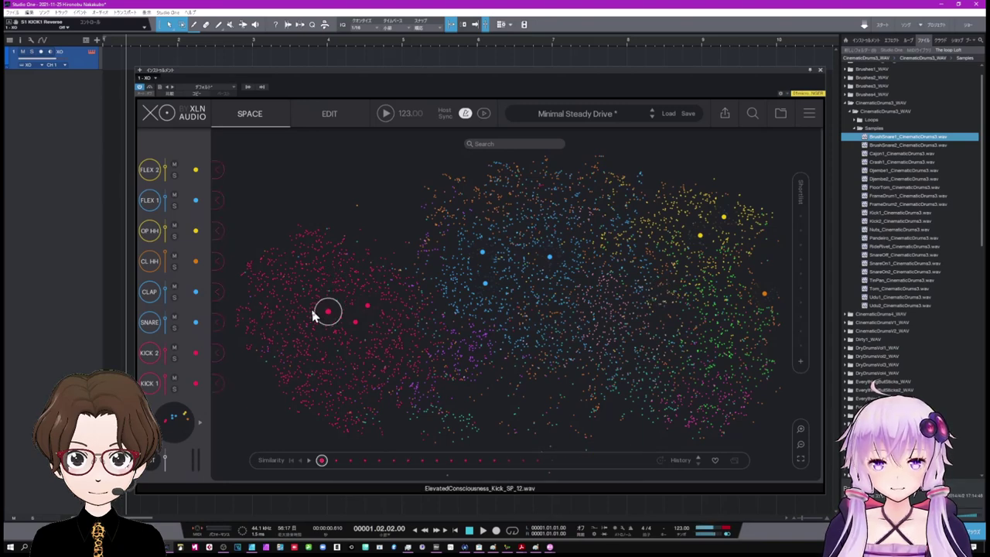
pyautogui.click(310, 310)
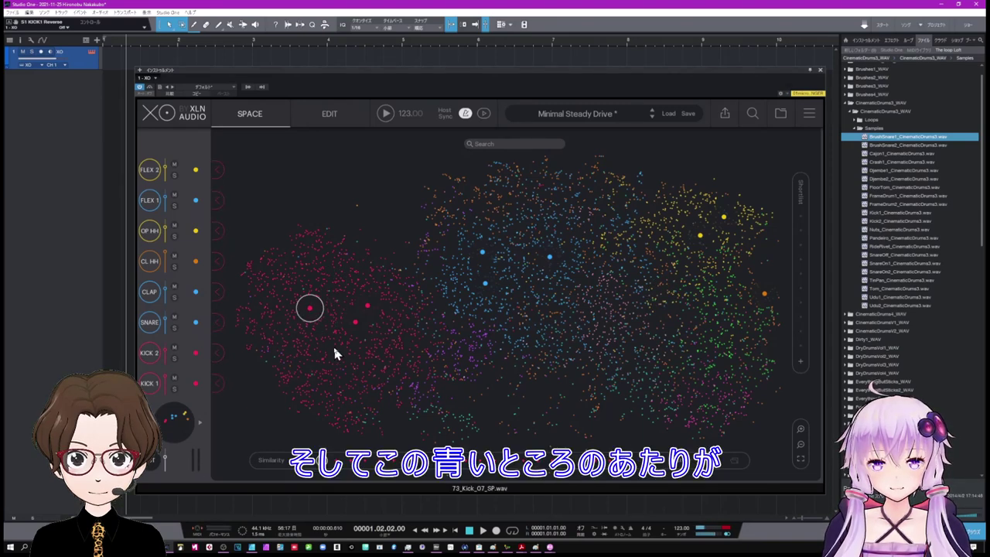
# Step: Audition several snare and clap samples in the blue cluster, plus one sample in the purple cluster
pyautogui.click(509, 256)
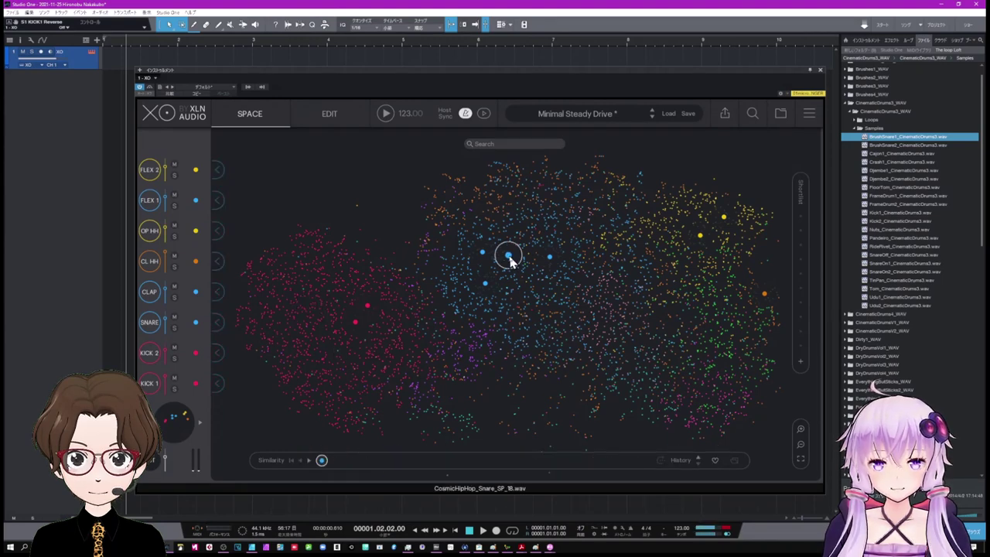
pyautogui.click(511, 269)
pyautogui.click(508, 289)
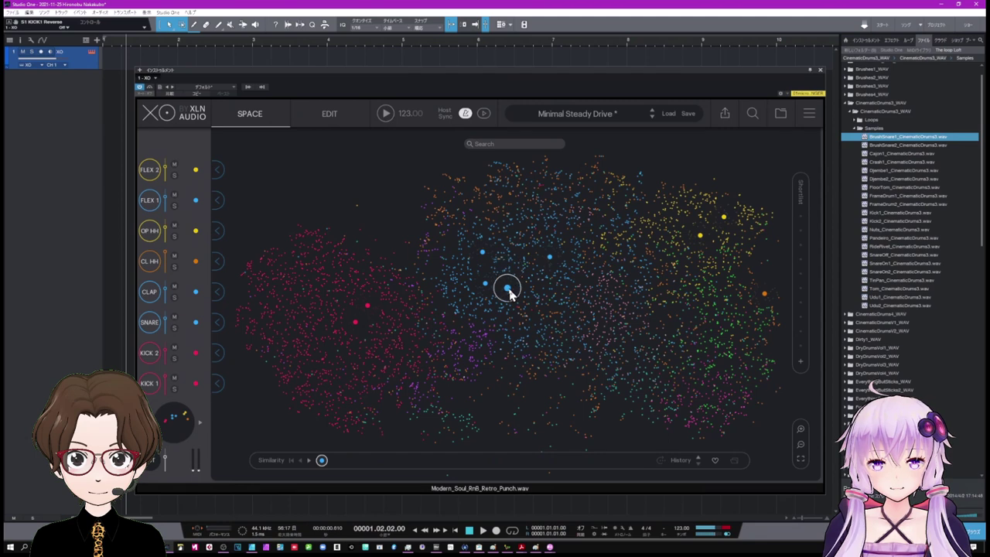
pyautogui.click(471, 271)
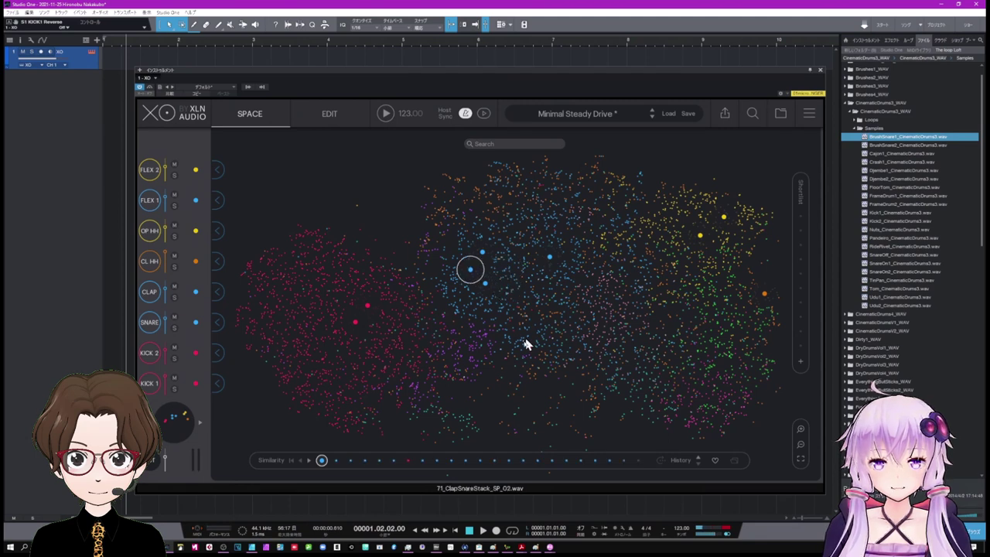
pyautogui.click(469, 347)
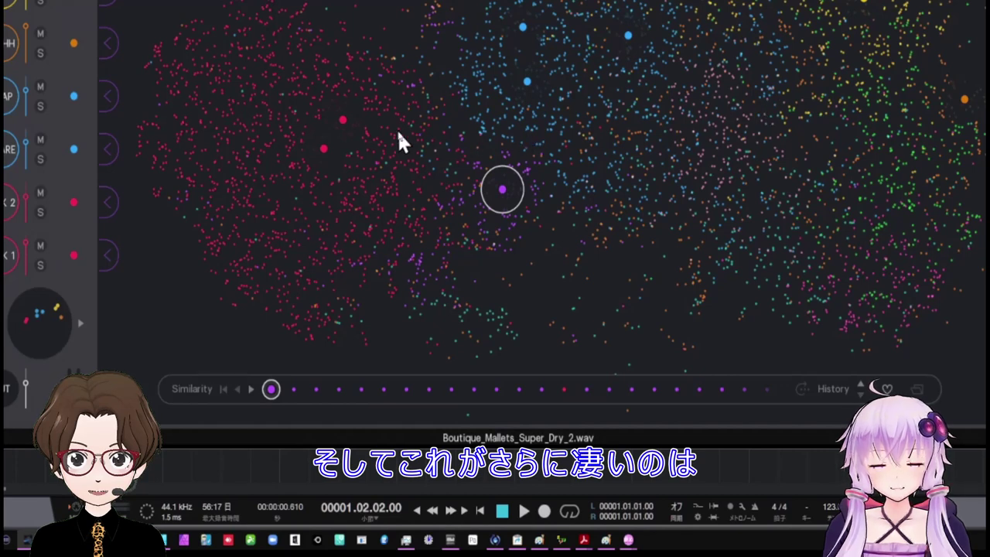
# Step: Audition Kick_SDS.wav in the red cluster and compare it with the nearest sounds in its similarity list
pyautogui.click(299, 77)
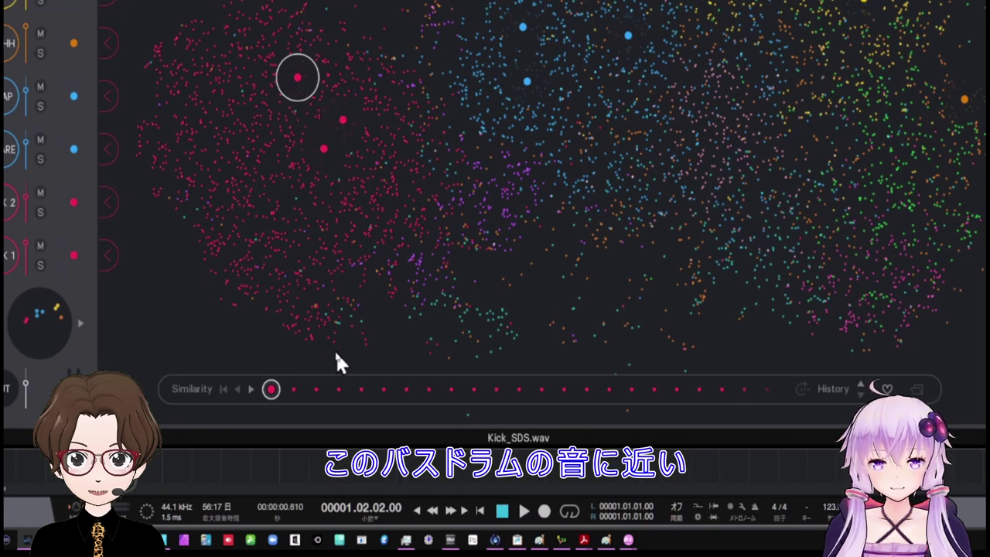
pyautogui.click(293, 389)
pyautogui.click(316, 389)
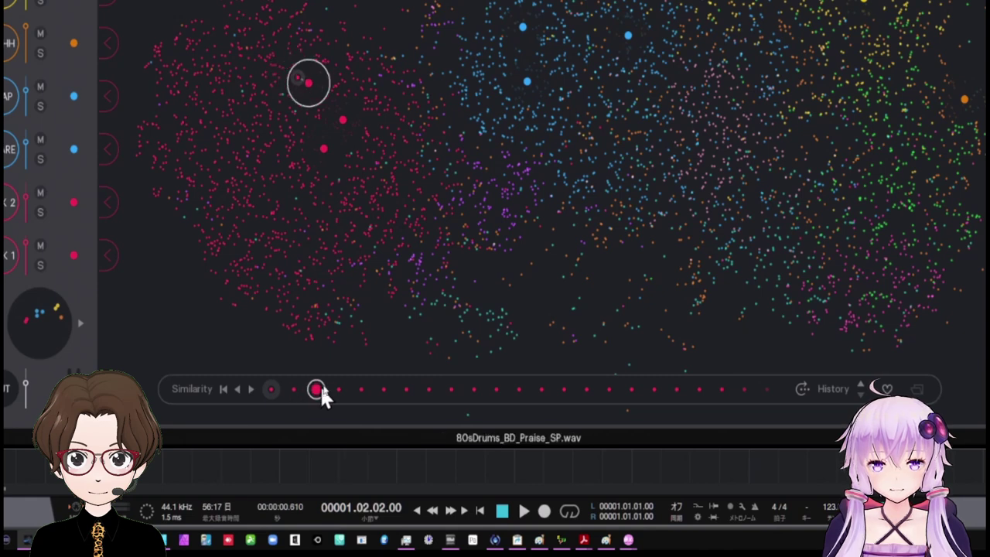
pyautogui.click(339, 389)
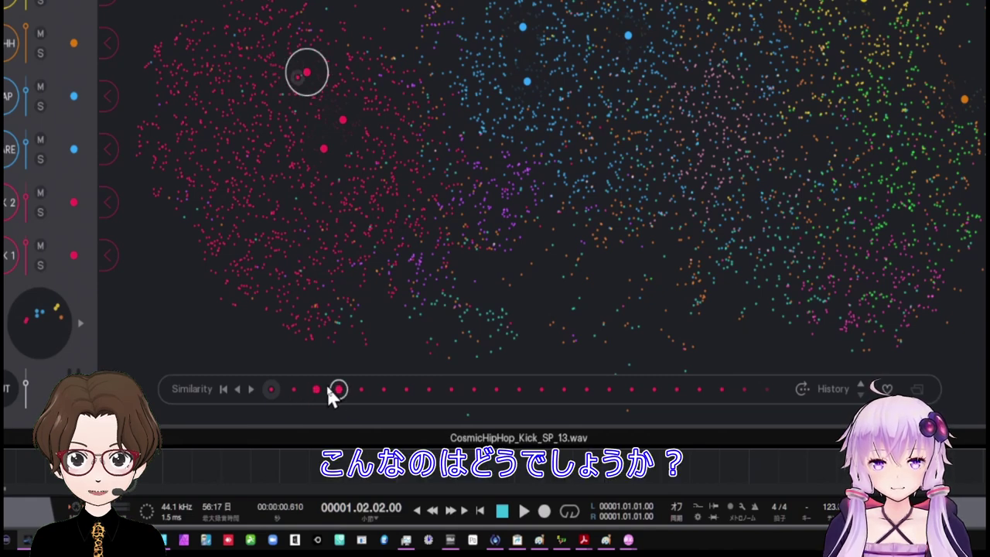
pyautogui.click(316, 389)
pyautogui.click(293, 389)
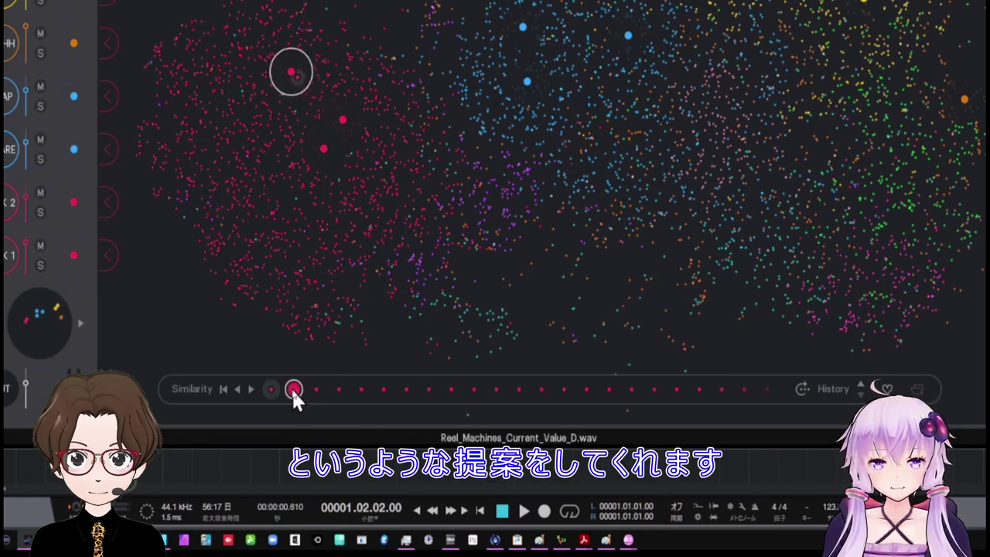
pyautogui.click(271, 389)
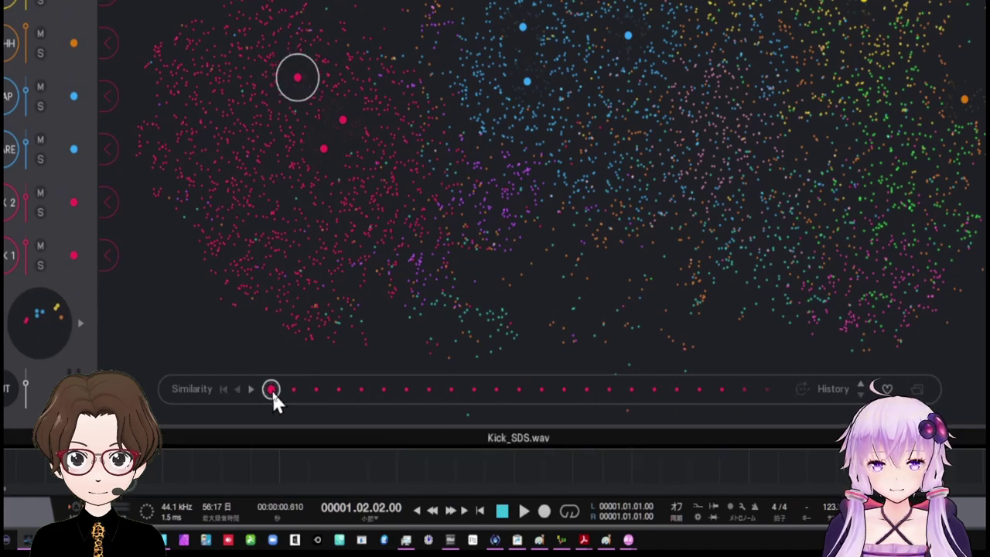
pyautogui.press('Right')
pyautogui.press('Right')
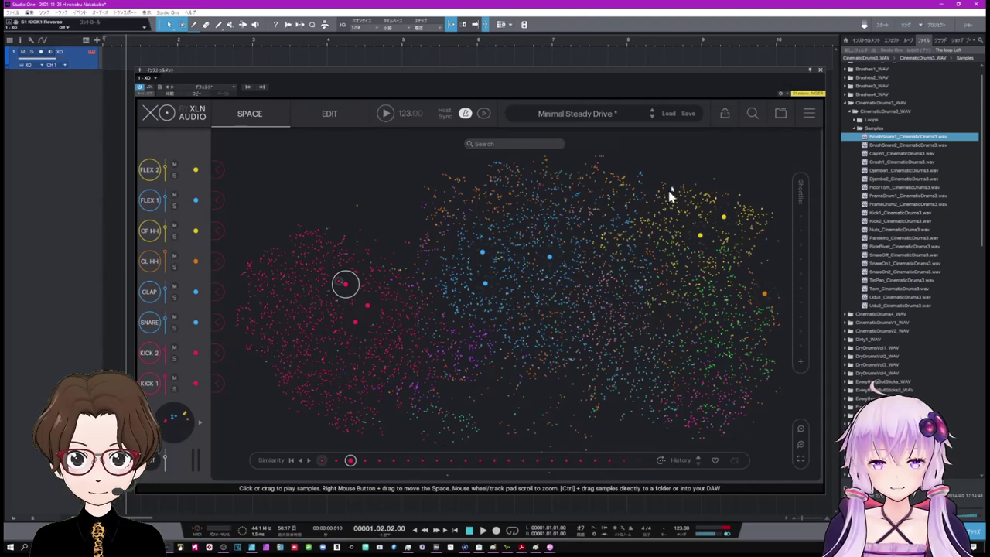
# Step: Open the sample search and filter options and restrict the map to the Kick and Op HH categories
pyautogui.click(754, 114)
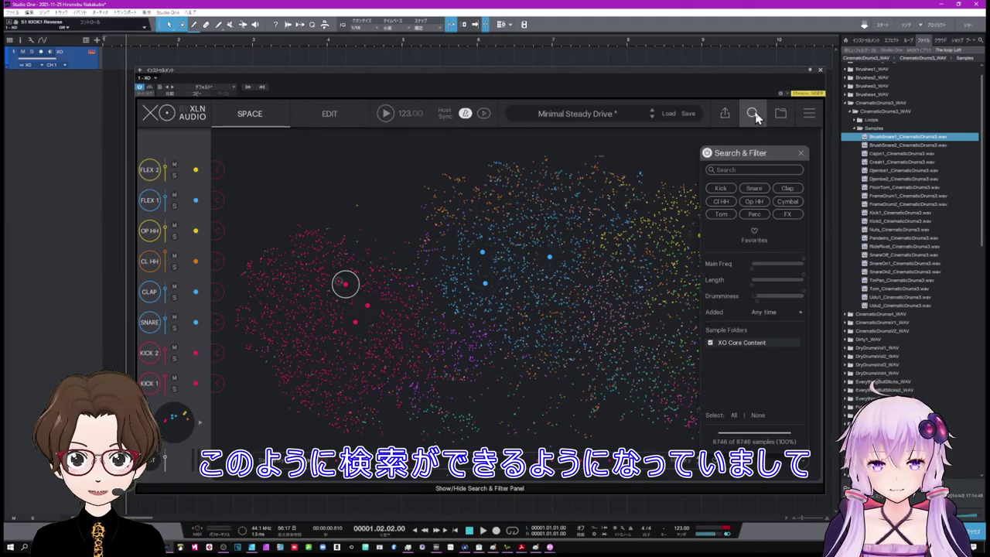
pyautogui.click(726, 189)
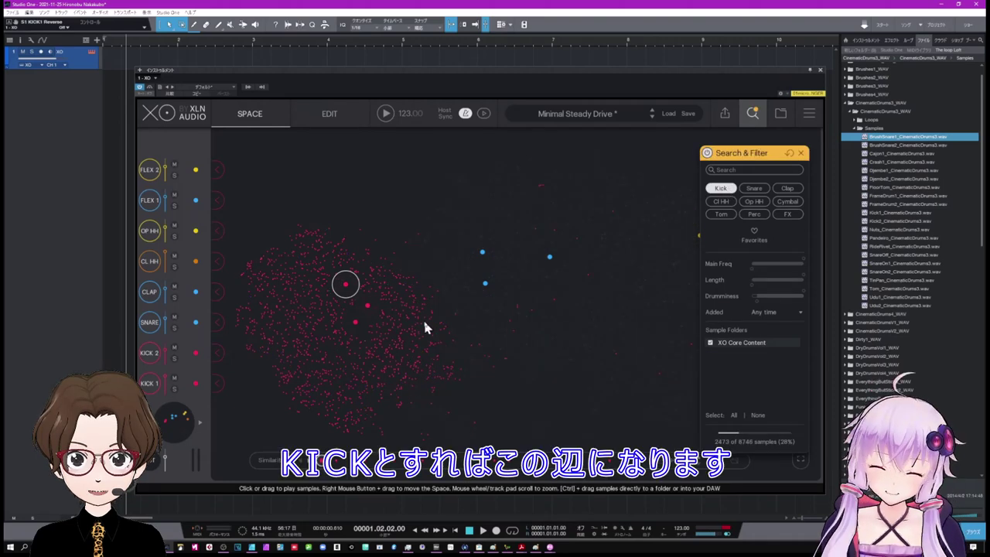
pyautogui.click(752, 203)
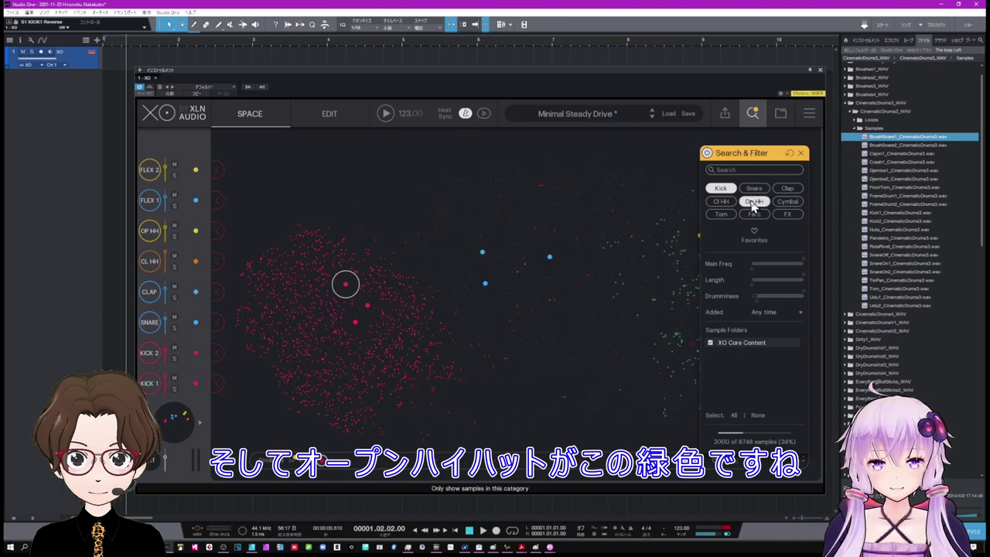
# Step: Audition three open hi-hat samples among the green points of the filtered map
pyautogui.click(669, 256)
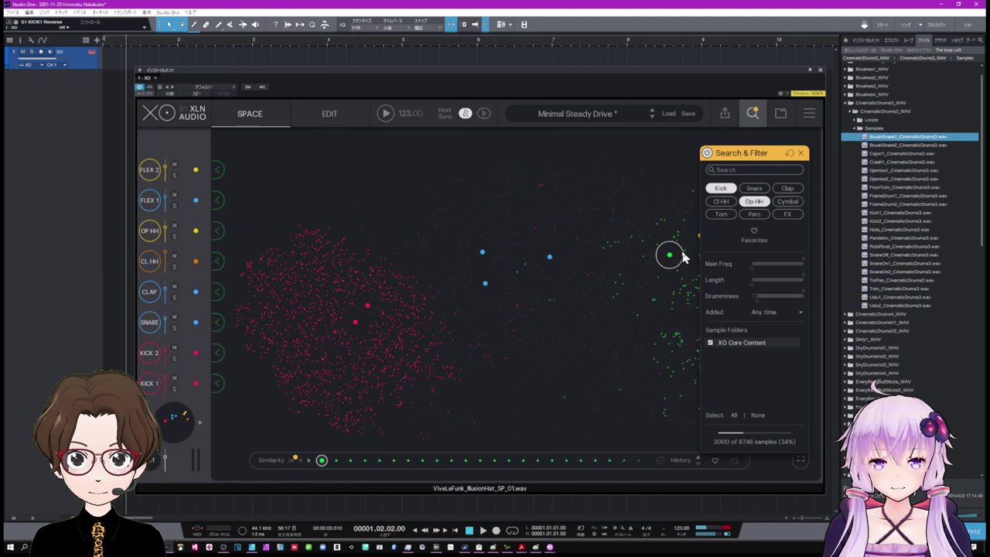
pyautogui.click(680, 252)
pyautogui.click(683, 286)
# Step: Add the Cl HH category to the filter and audition two of the yellow closed hi-hat samples
pyautogui.click(720, 201)
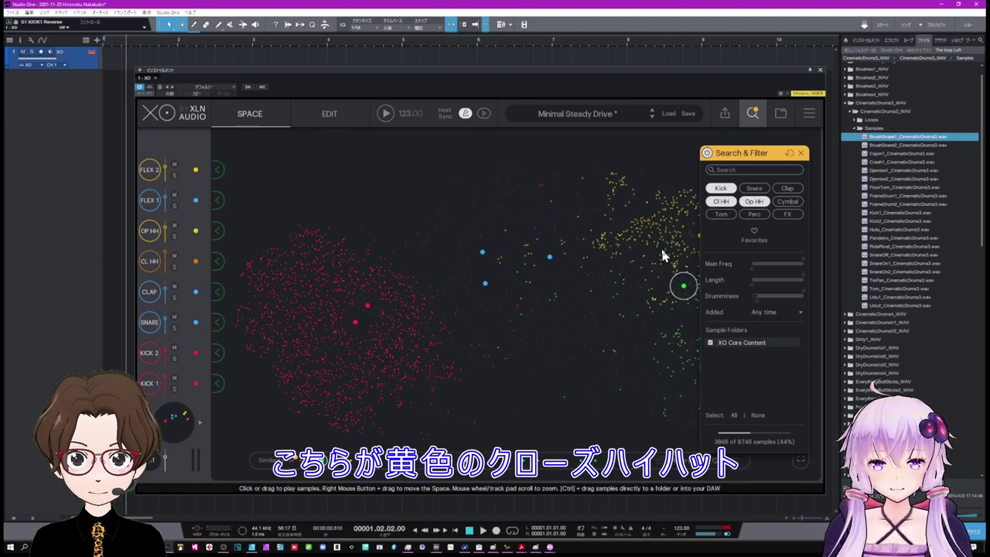
pyautogui.click(649, 225)
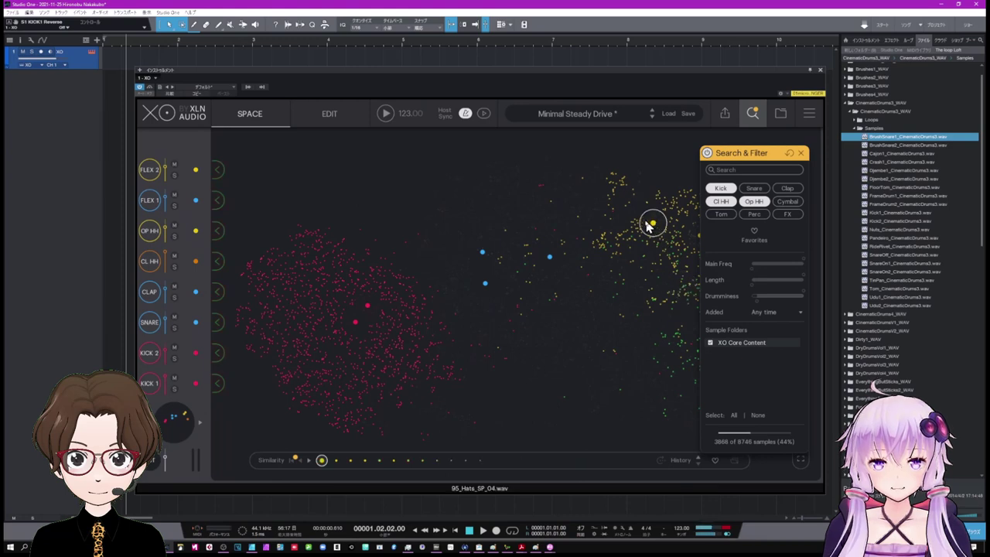
pyautogui.click(637, 222)
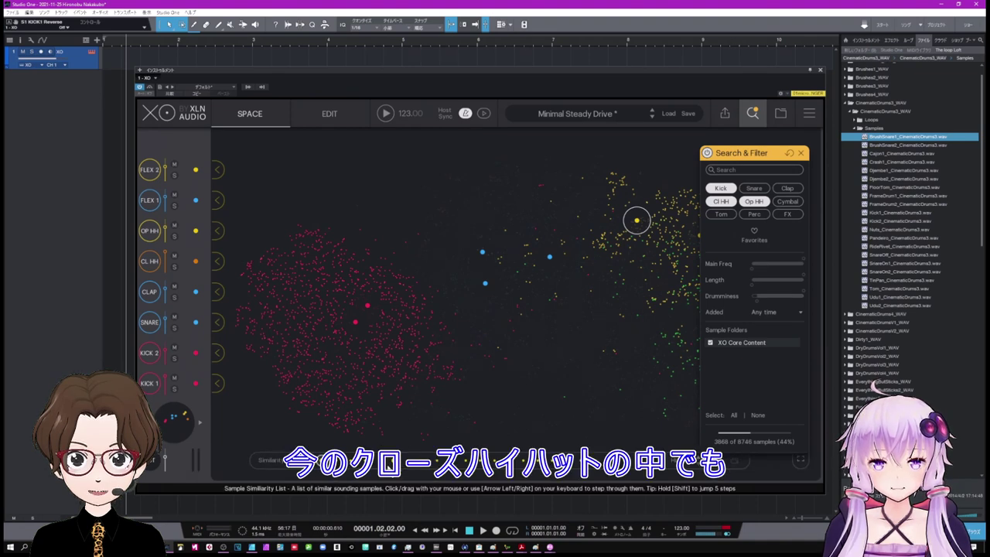
# Step: Audition the successive similar-sounding samples for the selected closed hi-hat, up to the ninth entry after it
pyautogui.click(337, 462)
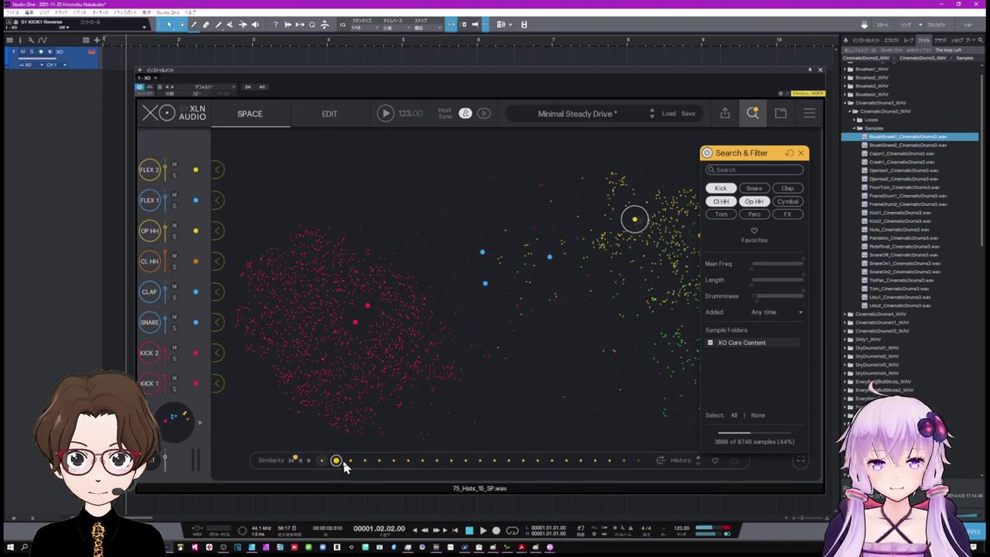
pyautogui.click(349, 462)
pyautogui.click(365, 462)
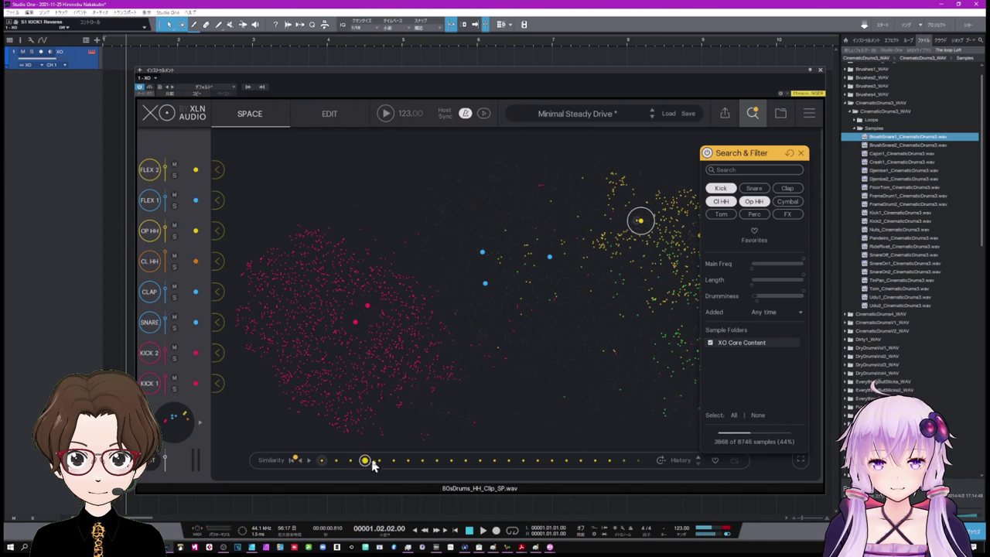
pyautogui.click(378, 462)
pyautogui.click(392, 461)
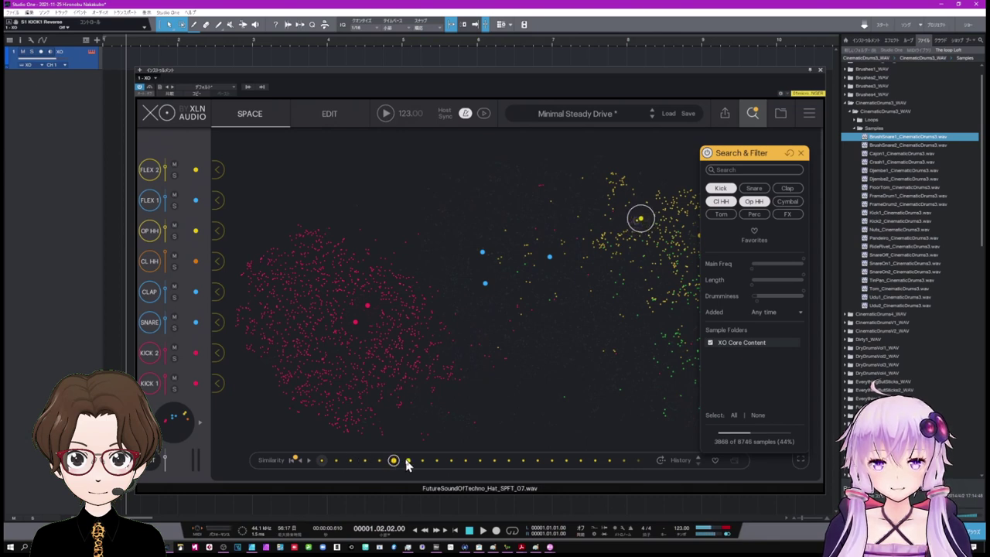
pyautogui.click(408, 461)
pyautogui.click(422, 462)
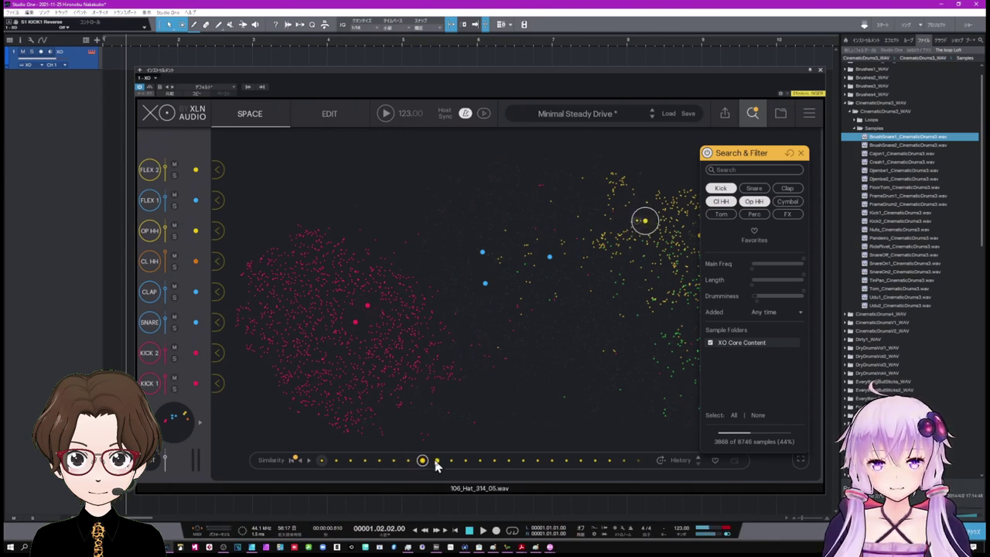
pyautogui.click(437, 462)
pyautogui.click(451, 462)
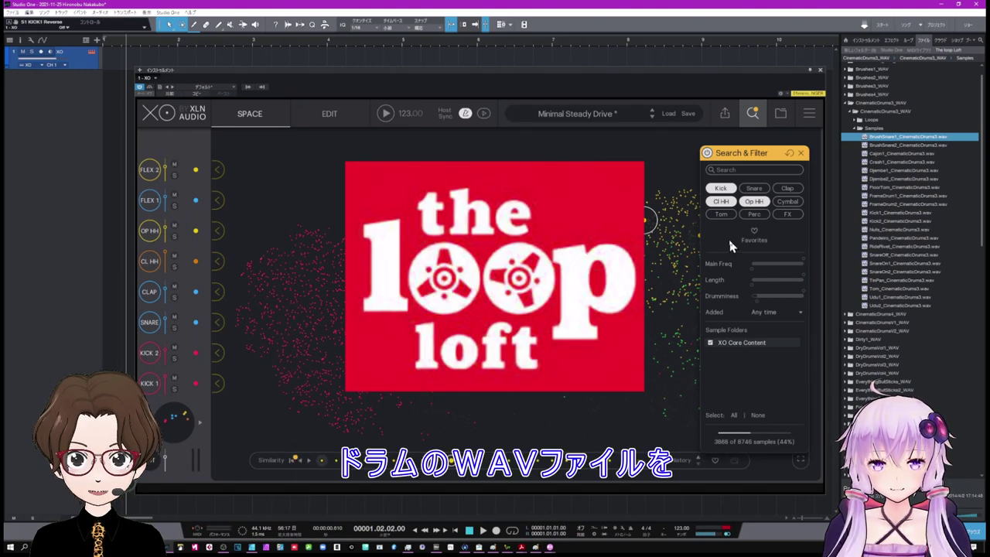
# Step: Close the search and filter options and open the sample folder manager
pyautogui.click(801, 154)
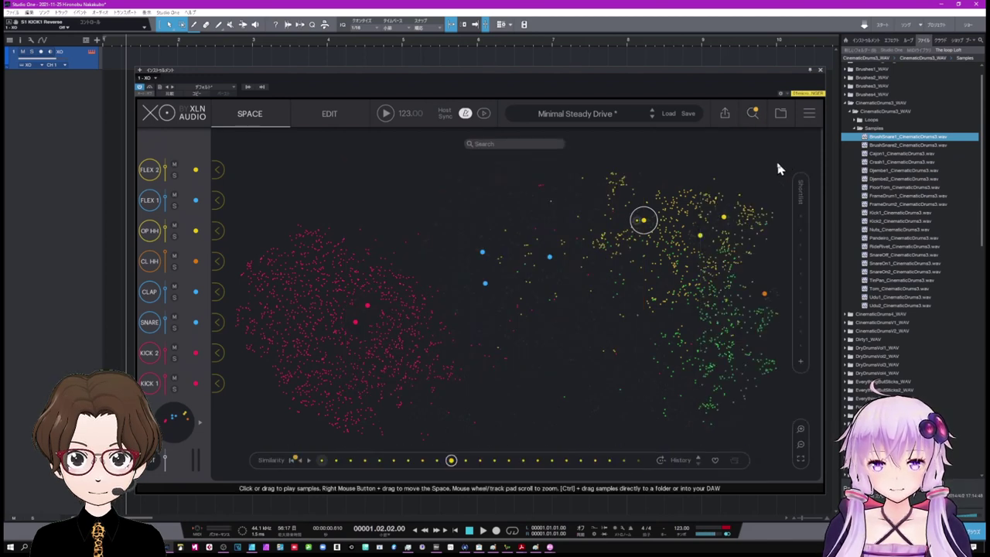
pyautogui.click(782, 116)
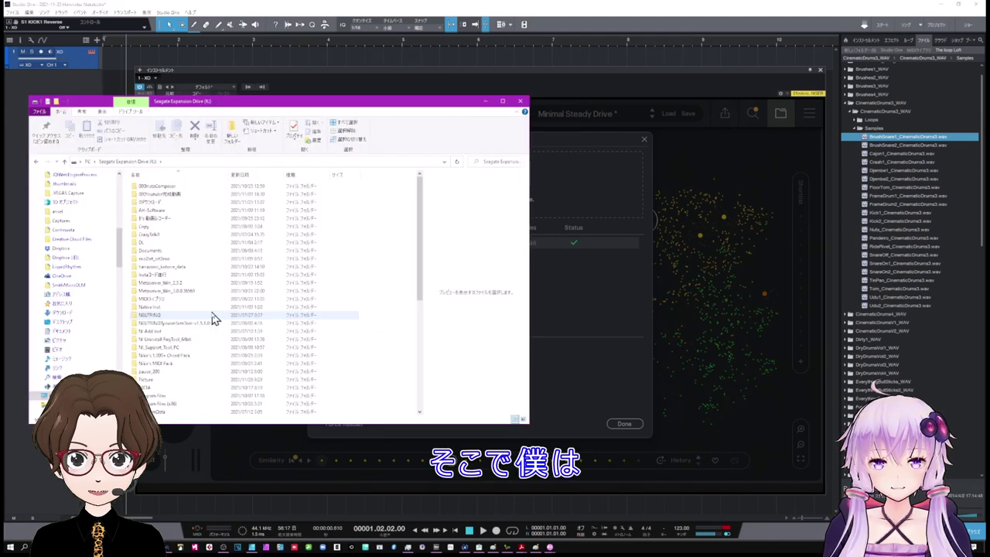
# Step: In File Explorer, open the XO > Shot > Samples folder on the Seagate Expansion Drive
pyautogui.scroll(-10, 214, 319)
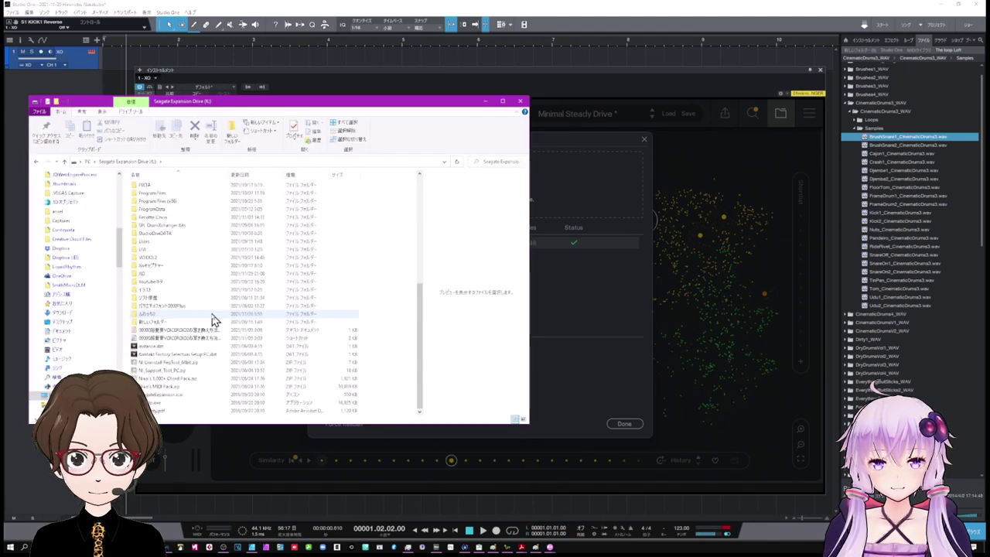
pyautogui.click(144, 276)
pyautogui.doubleClick(144, 277)
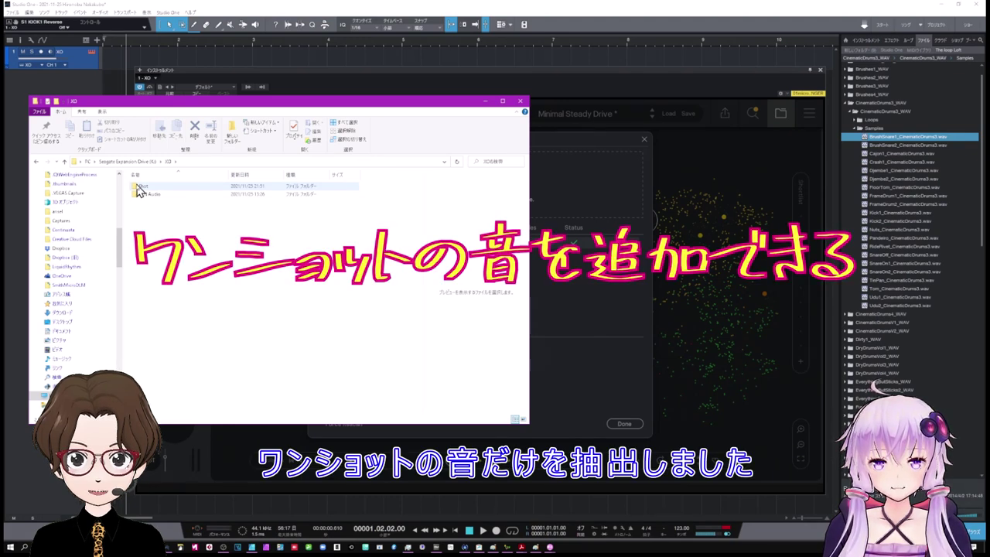
pyautogui.click(140, 187)
pyautogui.doubleClick(140, 189)
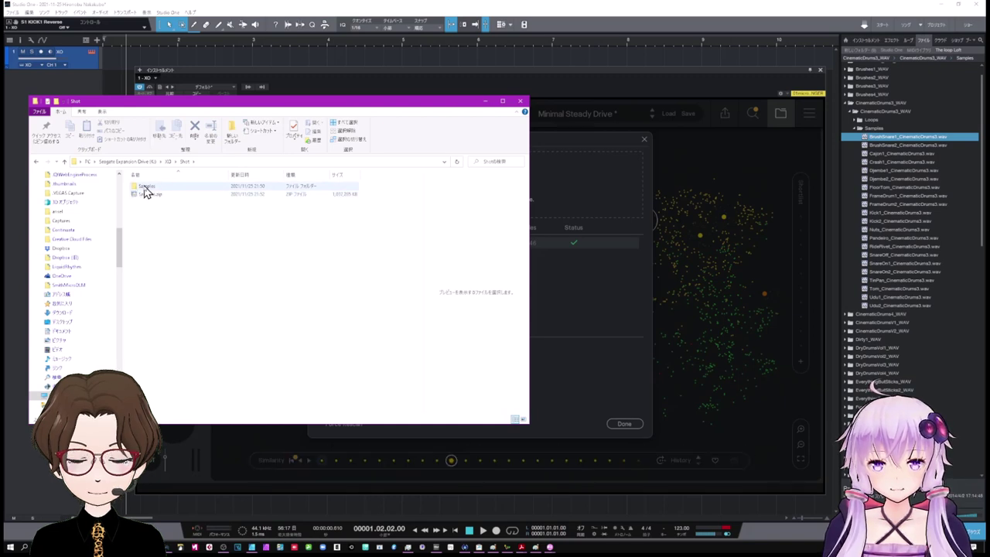
pyautogui.doubleClick(144, 187)
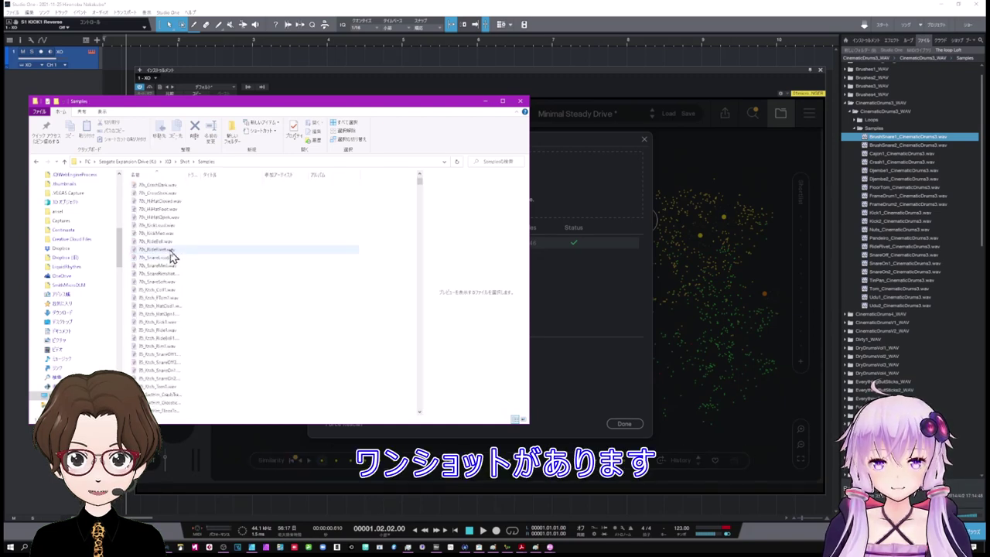
# Step: Preview a crash sample and a ride sample in the Samples folder
pyautogui.scroll(-8, 172, 257)
pyautogui.scroll(-3, 171, 257)
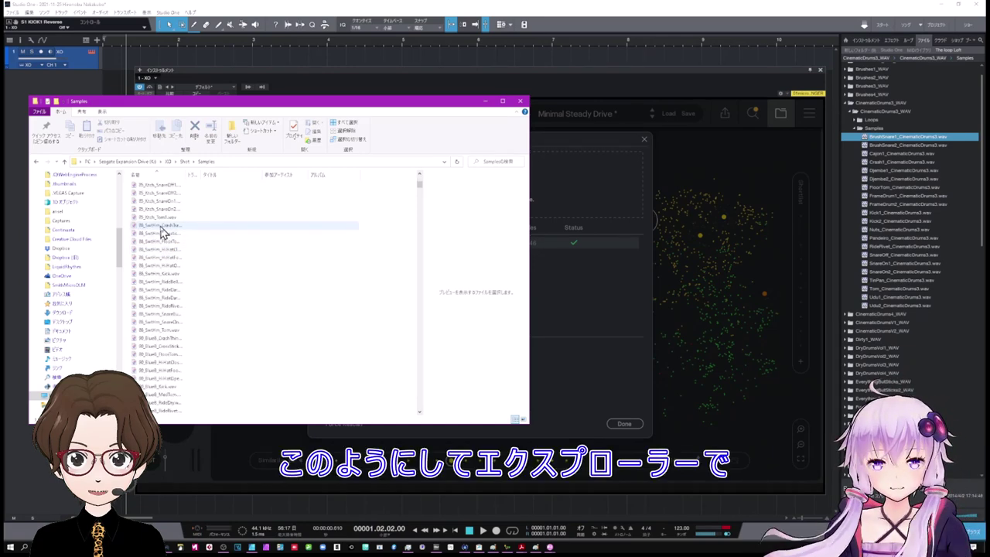
pyautogui.click(161, 226)
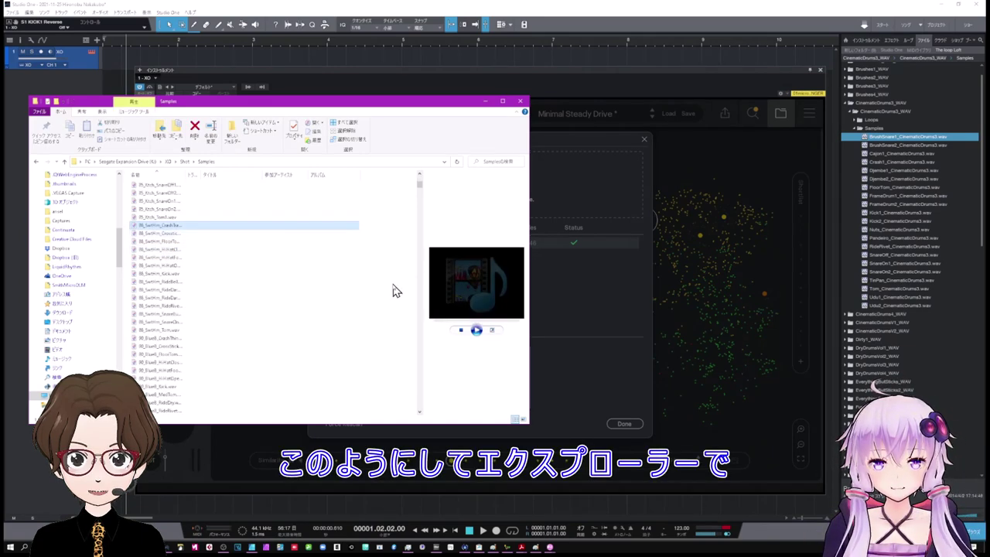
pyautogui.click(476, 330)
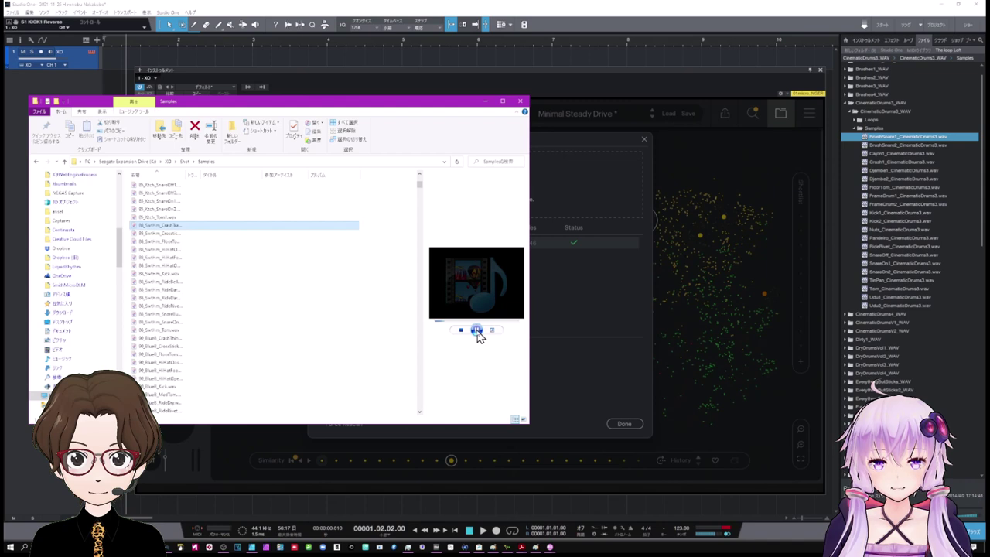
pyautogui.click(168, 290)
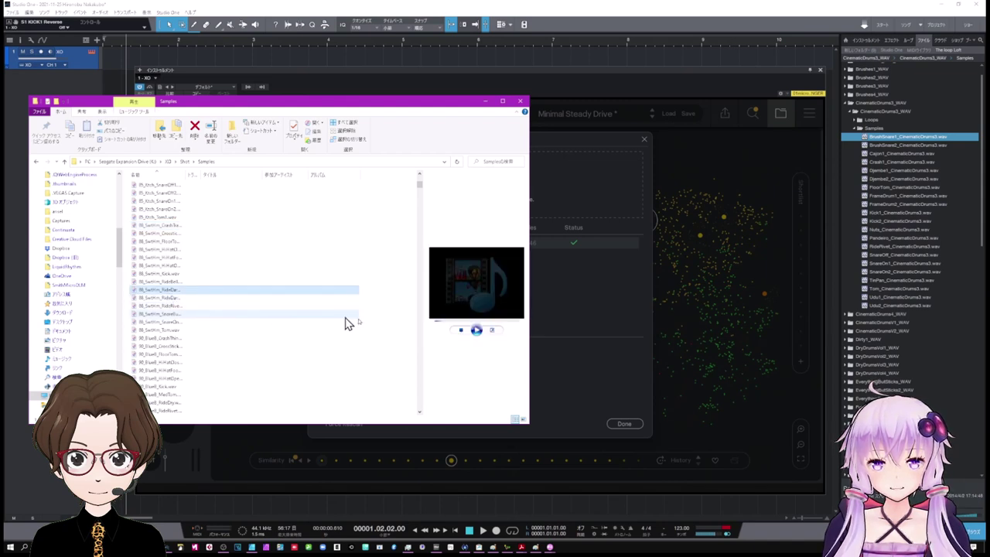
pyautogui.click(477, 330)
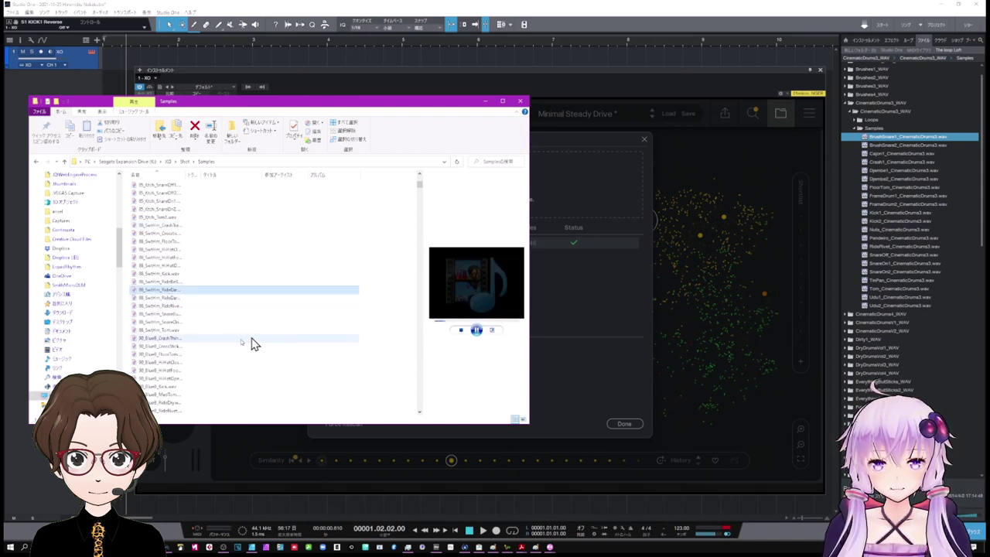
# Step: Find the Hnd Tom1 sample further down the Samples folder and preview its sound
pyautogui.scroll(-9, 192, 348)
pyautogui.click(172, 357)
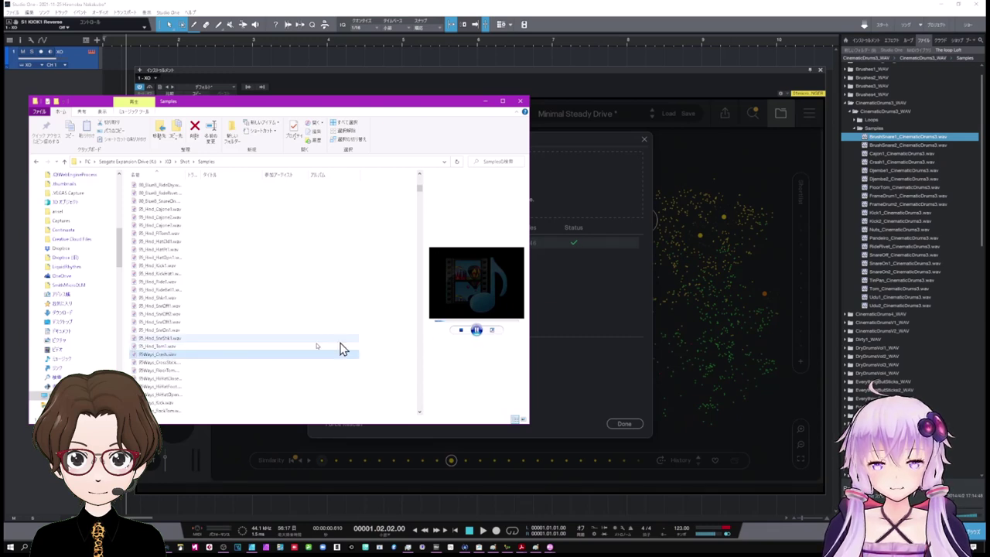
pyautogui.click(170, 348)
pyautogui.click(476, 330)
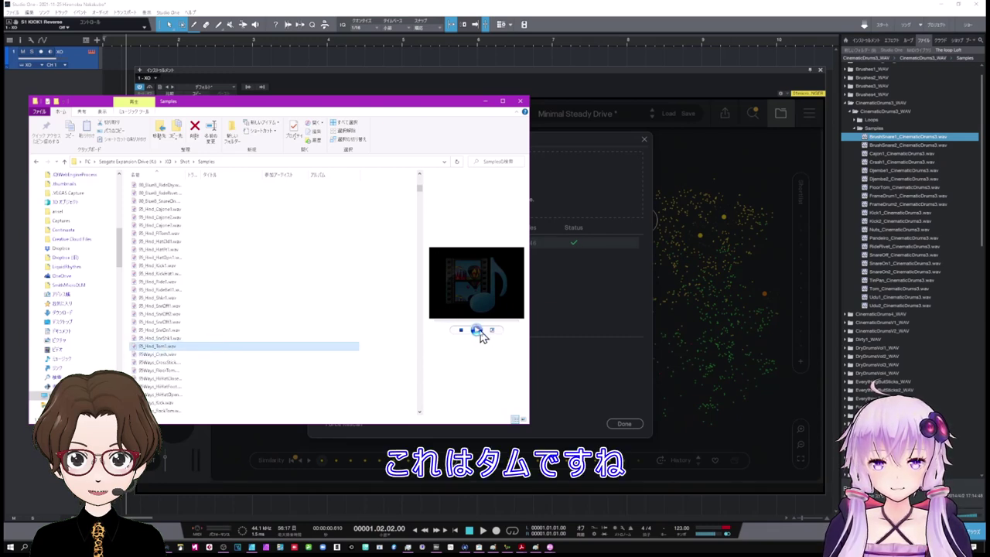
# Step: Preview the Vult tom sample further down the folder and examine the Vult cross-stick and hi-hat samples
pyautogui.scroll(-8, 177, 369)
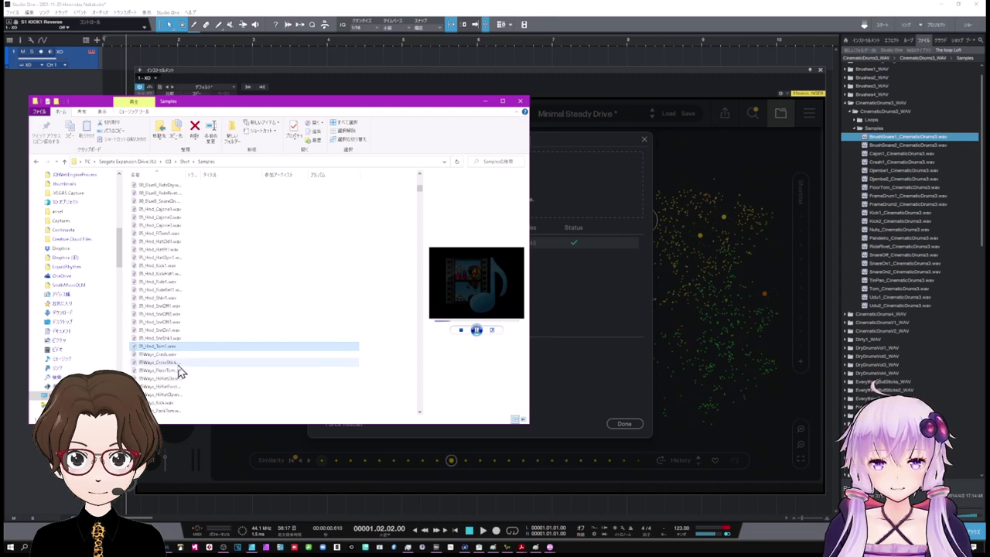
pyautogui.click(166, 353)
pyautogui.click(476, 330)
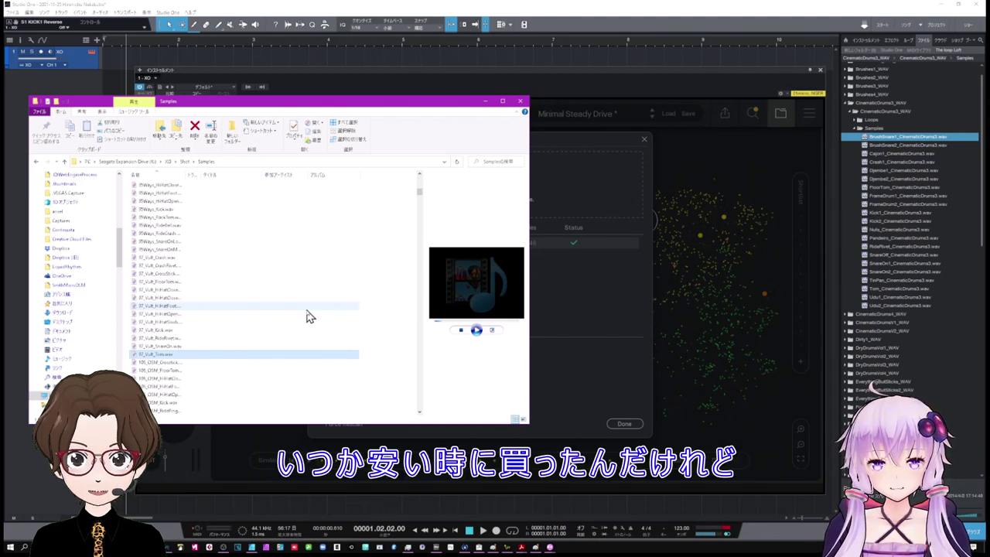
pyautogui.click(172, 275)
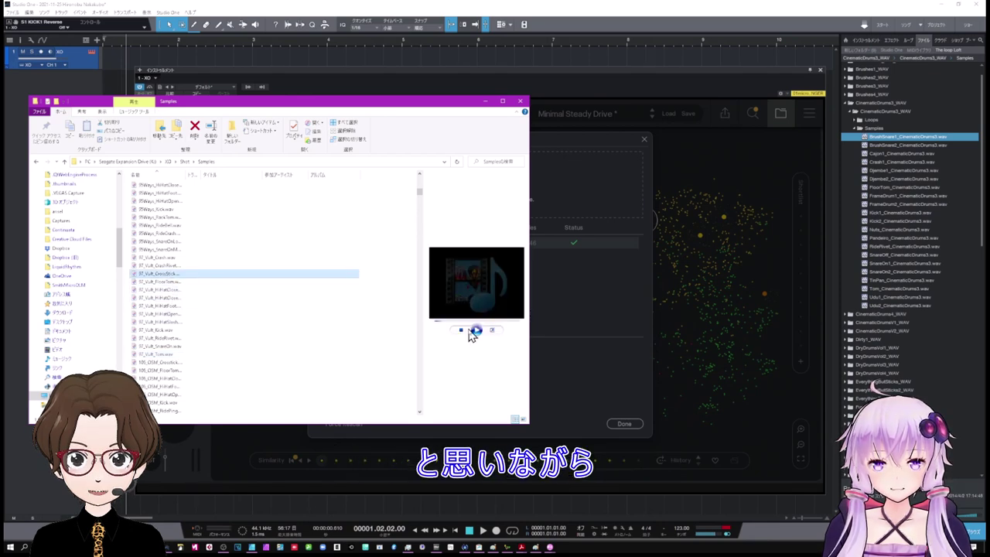
pyautogui.click(154, 306)
# Step: Add the Samples folder inside XO > Shot to XO's sample folders, scan it and close the folder manager
pyautogui.hotkey('alt', 'Up')
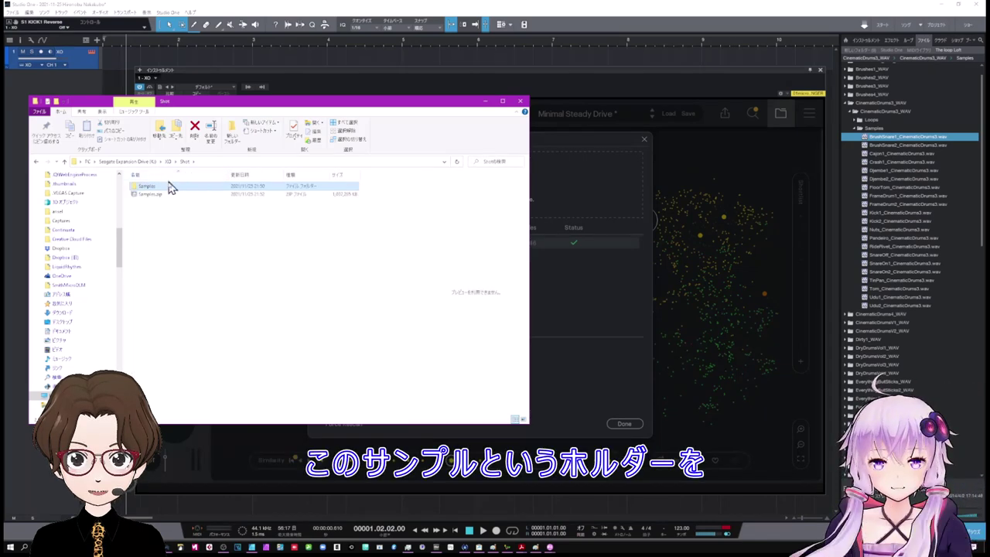
pyautogui.moveTo(146, 185); pyautogui.dragTo(557, 194)
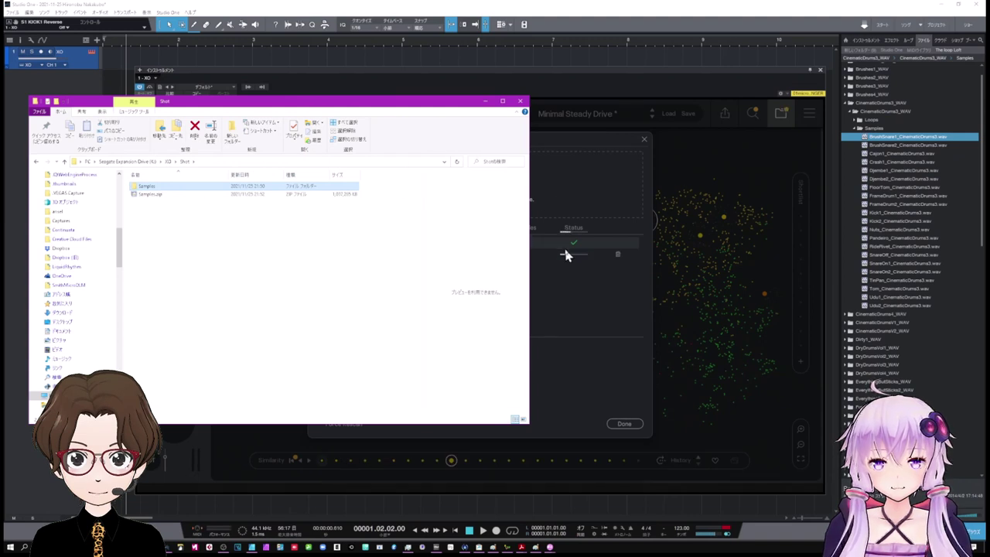
pyautogui.click(585, 292)
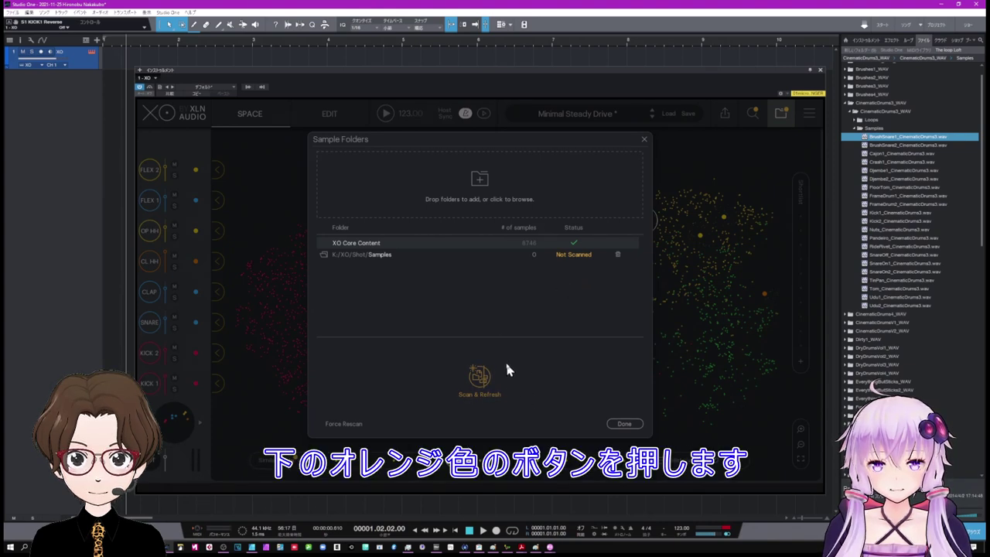
pyautogui.click(476, 379)
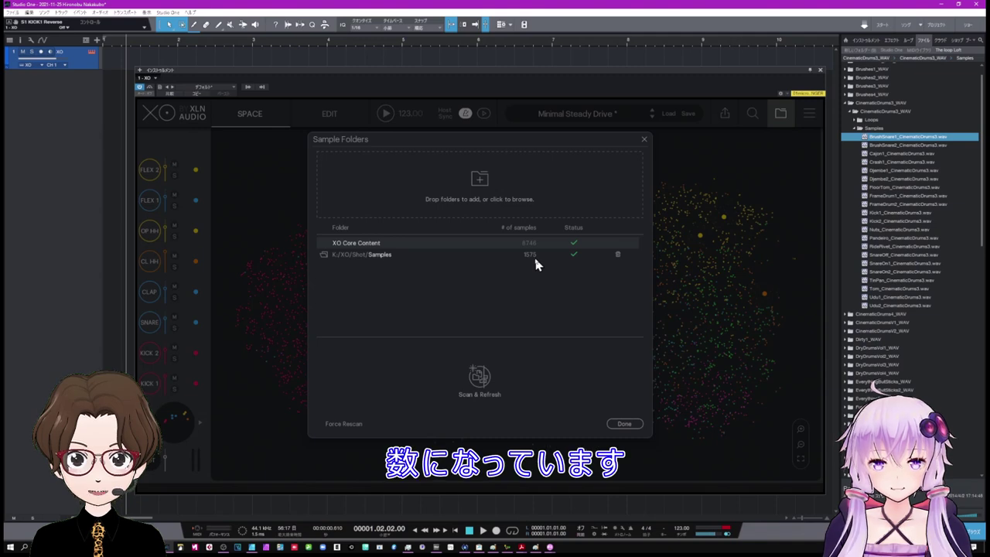
pyautogui.click(623, 424)
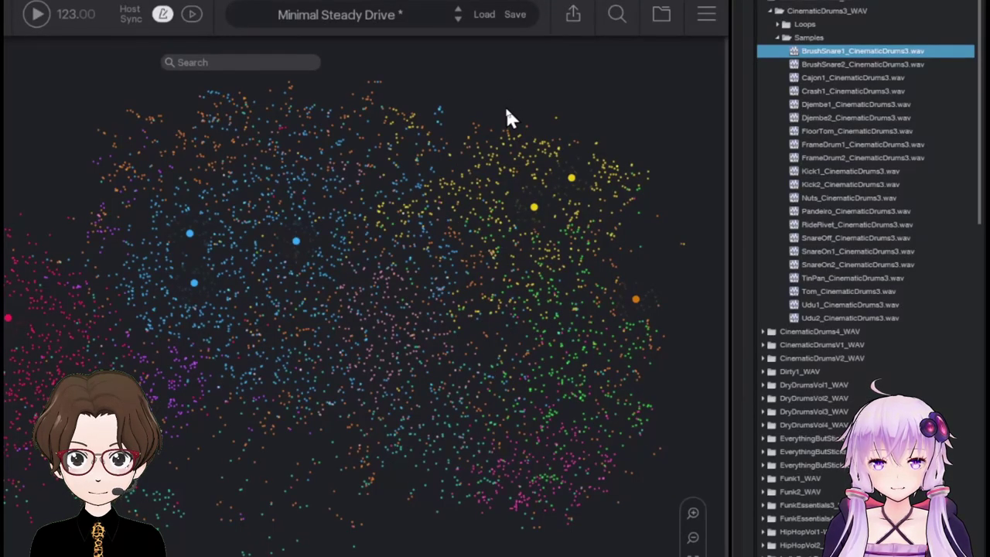
# Step: Open the search and filter options and toggle XO Core Content for comparison, leaving only the Samples folder shown
pyautogui.click(616, 17)
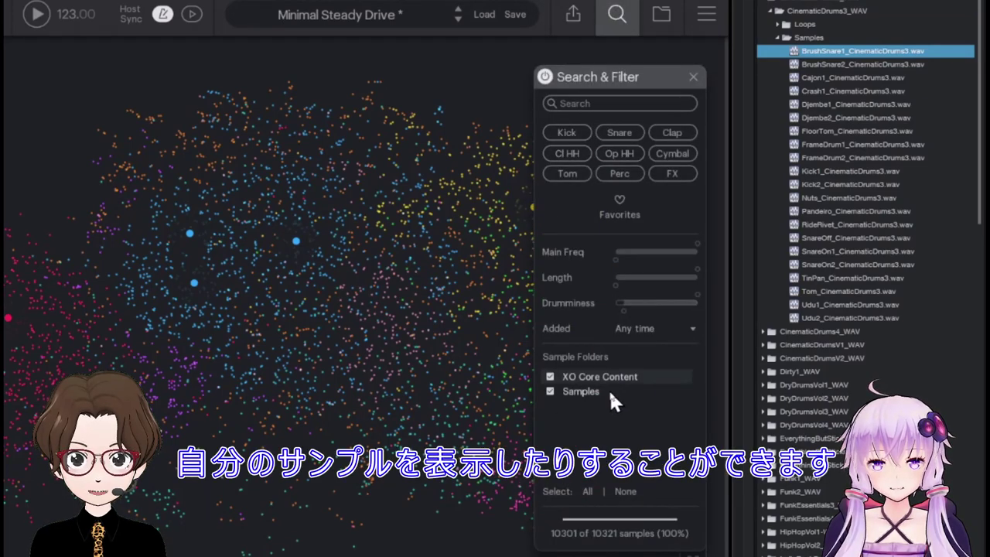
pyautogui.click(551, 379)
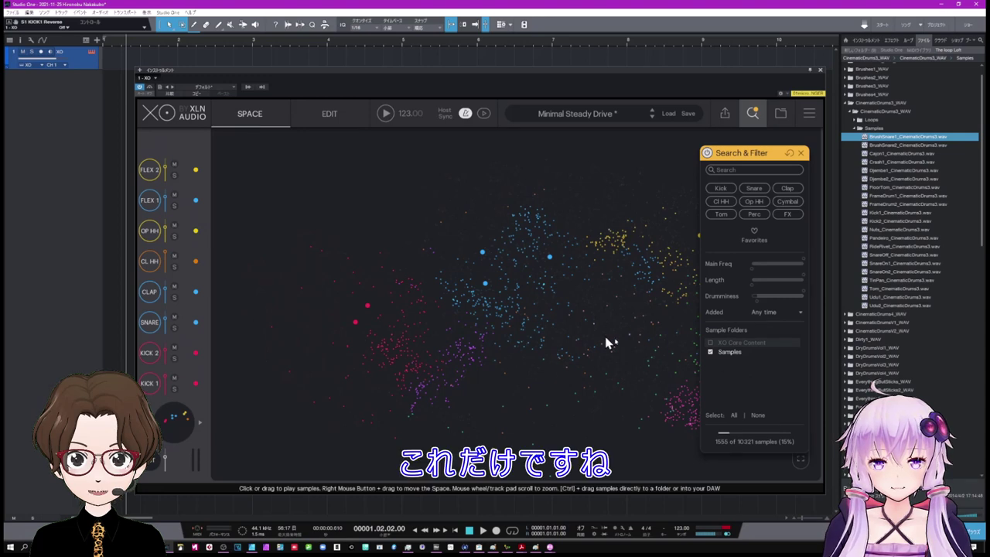
pyautogui.click(710, 345)
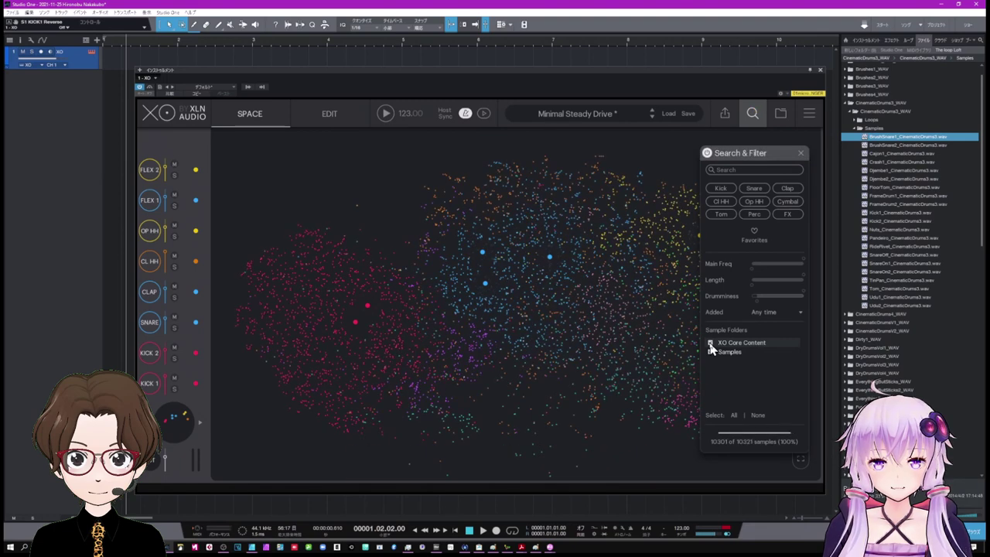
pyautogui.click(710, 345)
pyautogui.click(710, 344)
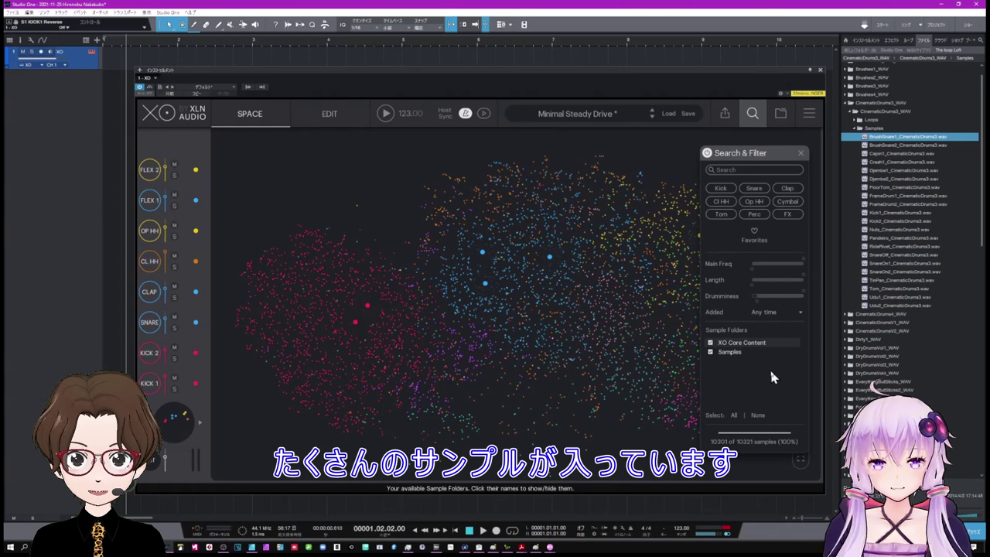
pyautogui.click(709, 345)
# Step: Filter the samples to the Kick category and audition several kicks in the red cluster
pyautogui.click(724, 191)
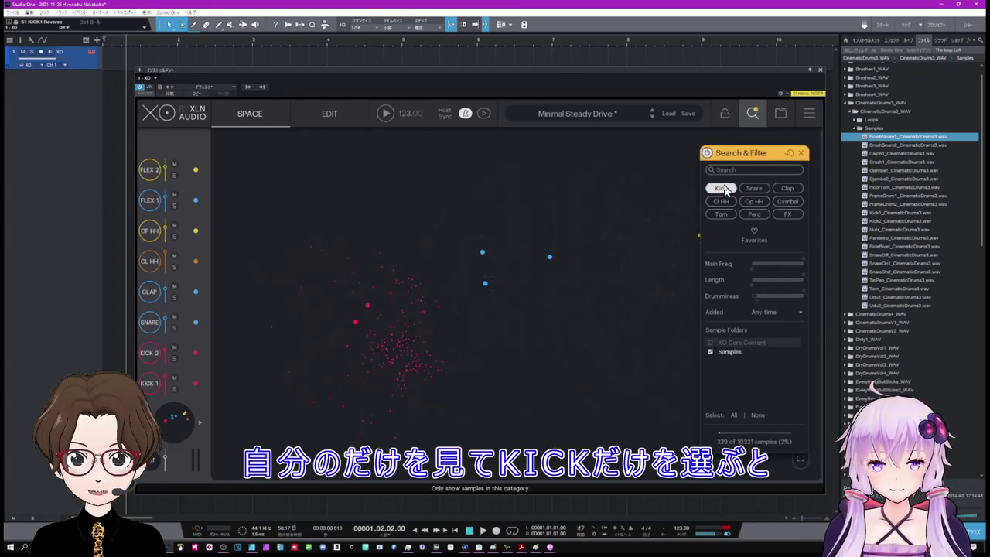
pyautogui.click(405, 337)
pyautogui.click(395, 349)
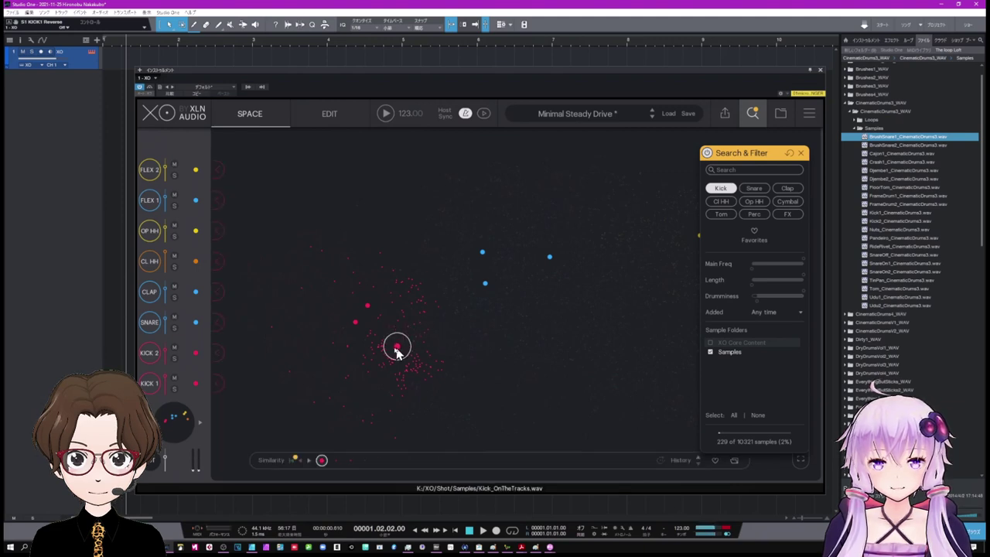
pyautogui.click(414, 338)
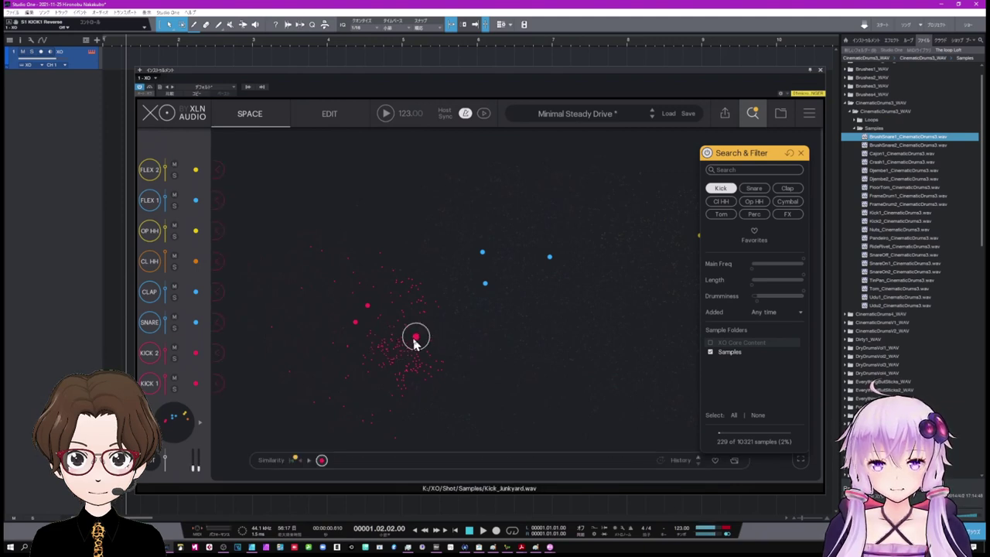
# Step: Add the Tom category to the filter and audition four of the purple tom samples
pyautogui.click(721, 217)
pyautogui.click(471, 350)
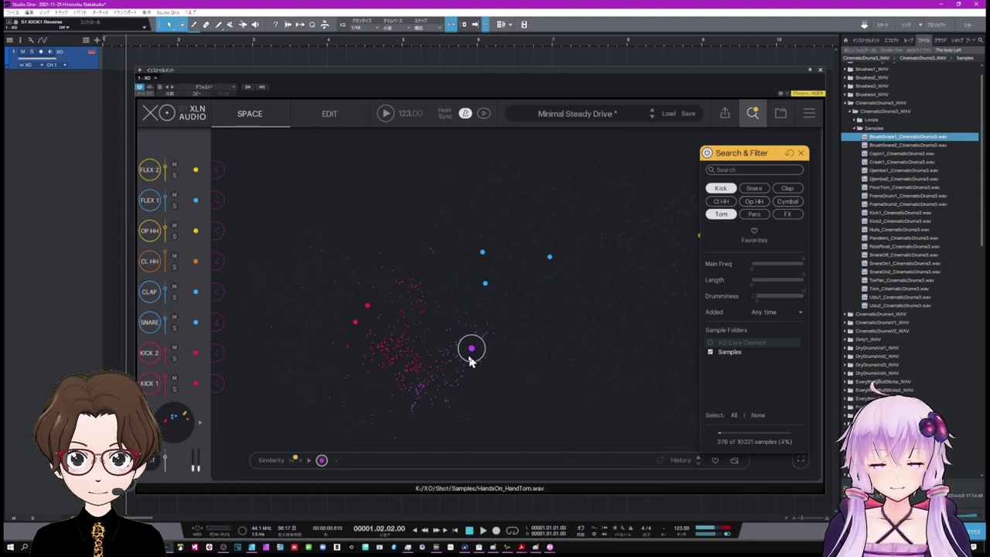
pyautogui.click(461, 361)
pyautogui.click(443, 377)
pyautogui.click(419, 384)
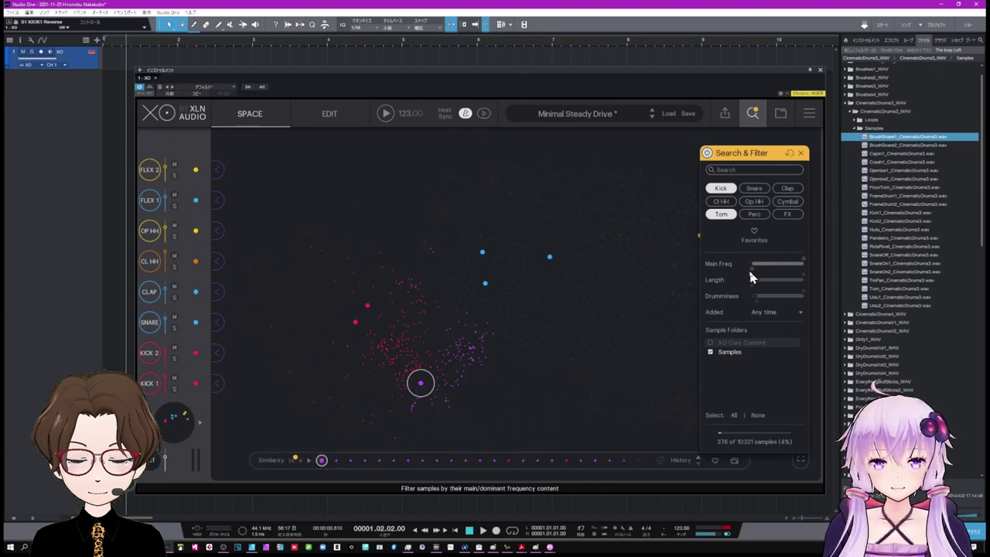
# Step: Raise the minimum Main Freq to filter for higher-pitched sounds and audition three of the remaining purple tom samples
pyautogui.moveTo(751, 277)
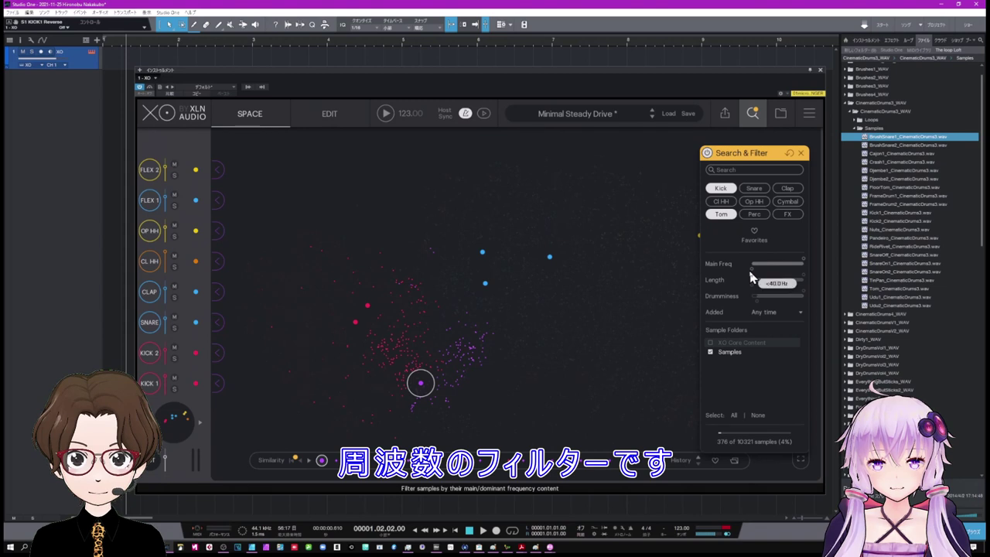
pyautogui.moveTo(751, 277); pyautogui.dragTo(768, 274)
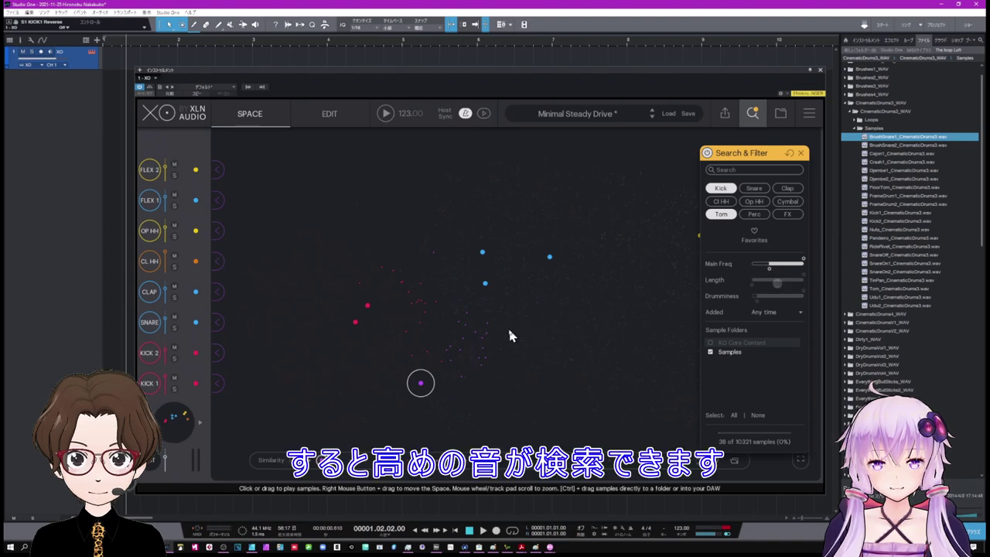
pyautogui.click(466, 312)
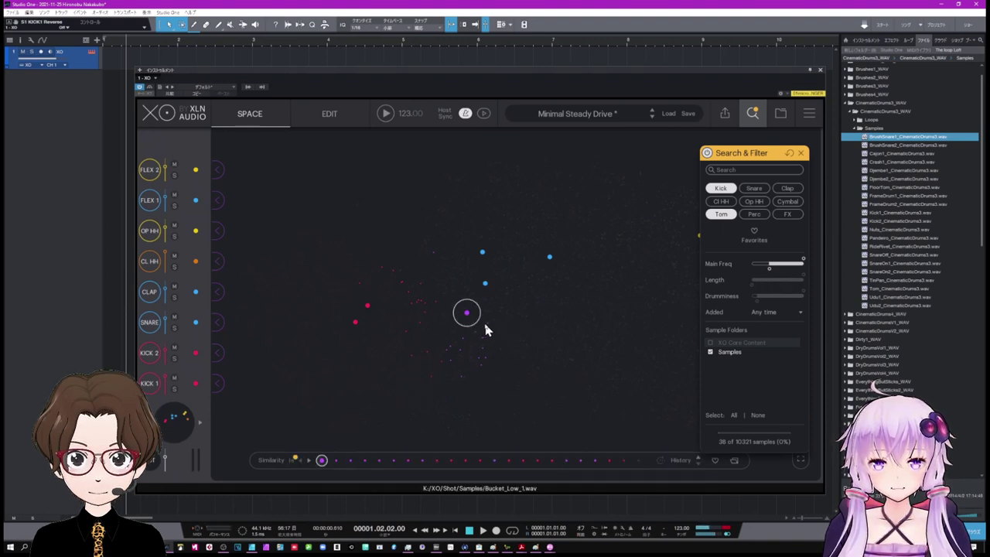
pyautogui.click(484, 327)
pyautogui.click(474, 334)
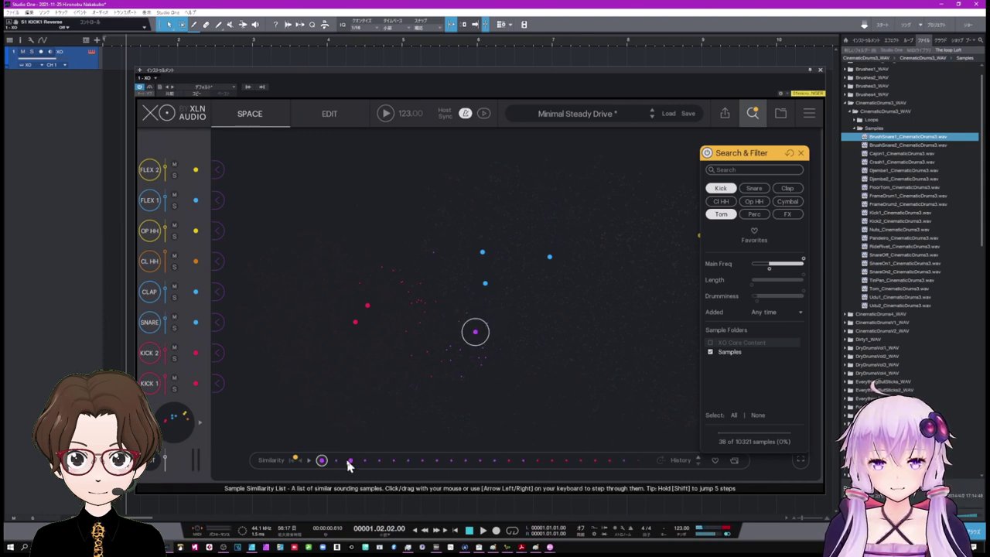
# Step: Audition the second to fourth similar-sounding samples for the selected tom
pyautogui.click(350, 460)
pyautogui.click(365, 460)
pyautogui.click(379, 460)
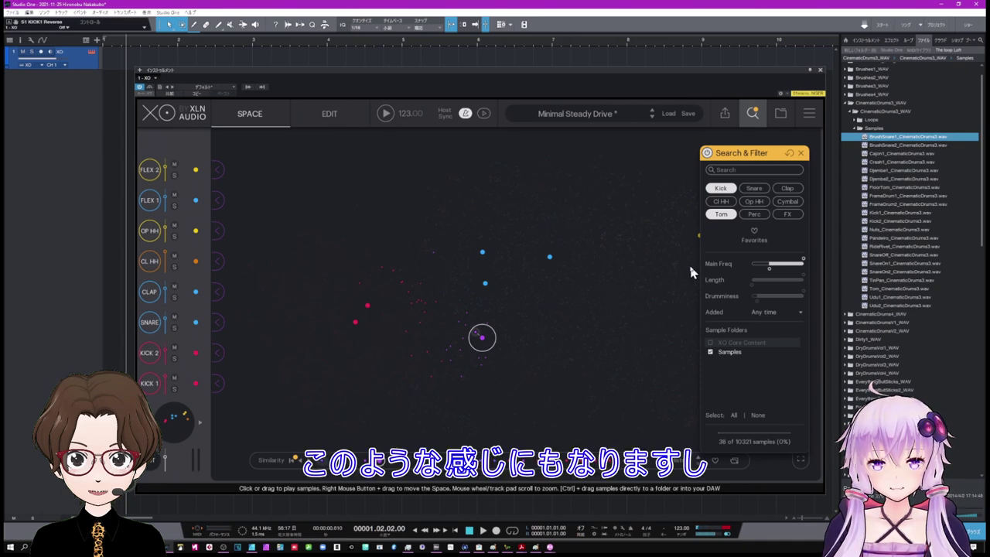
# Step: Reset the minimum Main Freq to its lowest setting and raise the minimum Length to 1.91 s
pyautogui.moveTo(768, 272)
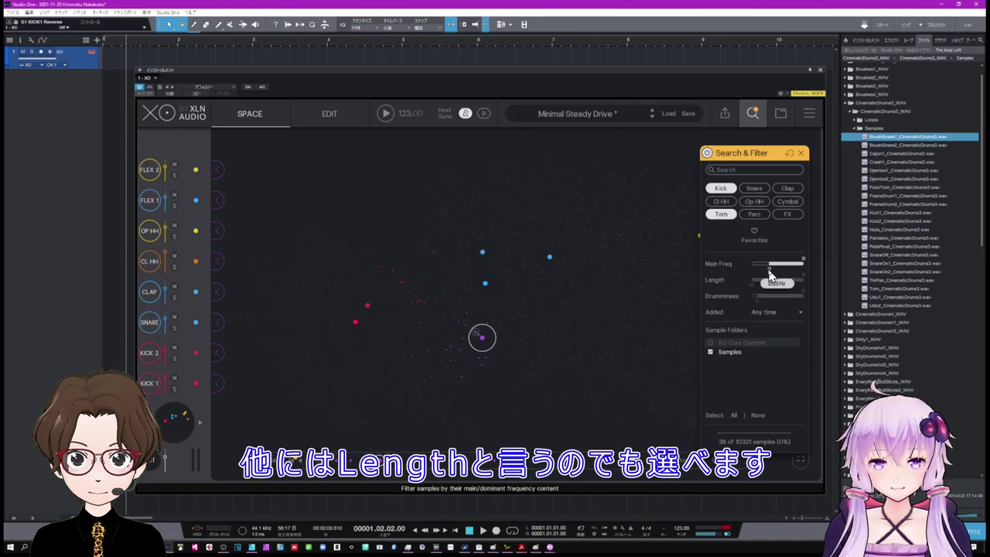
pyautogui.moveTo(769, 273); pyautogui.dragTo(740, 267)
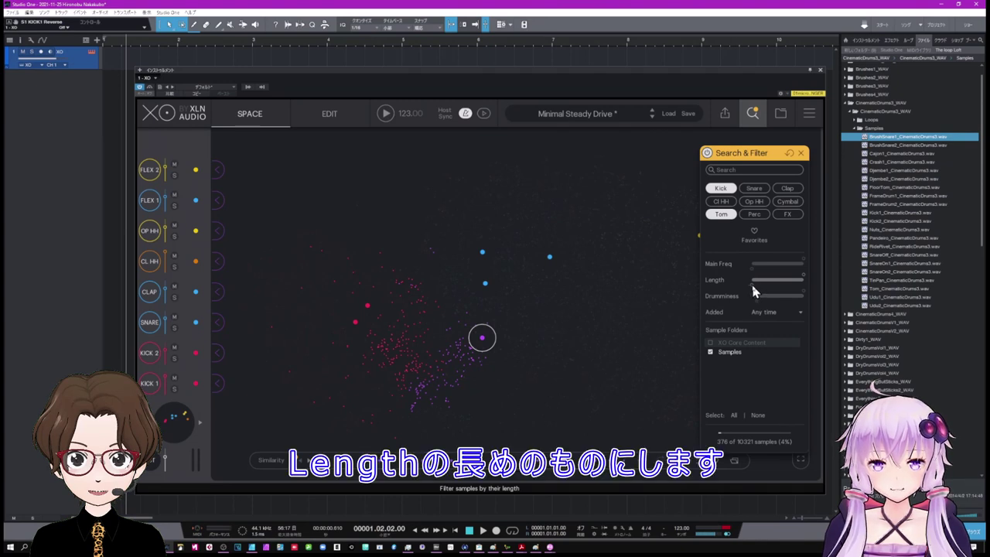
pyautogui.moveTo(753, 291); pyautogui.dragTo(796, 290)
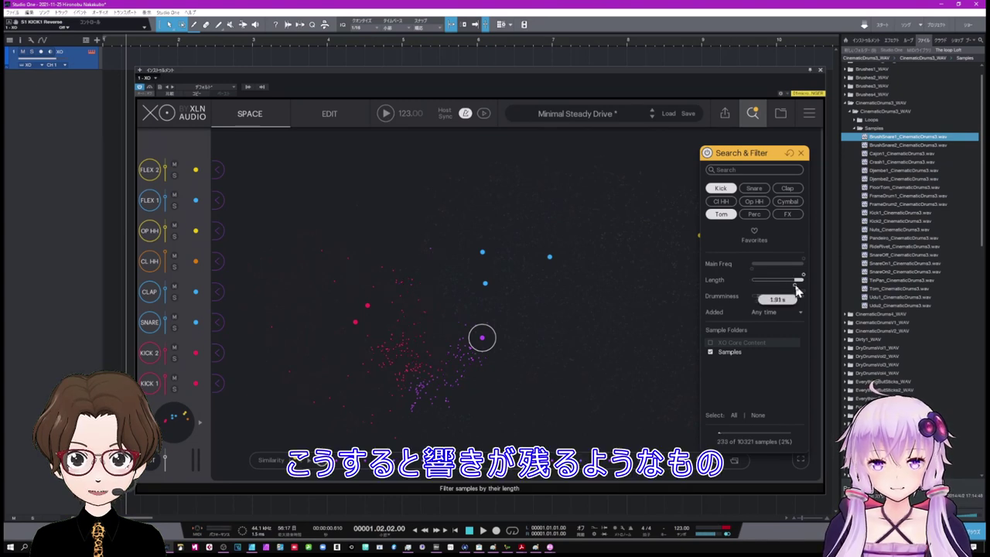
# Step: Audition three of the long-ringing purple tom samples left by the Length filter
pyautogui.click(459, 382)
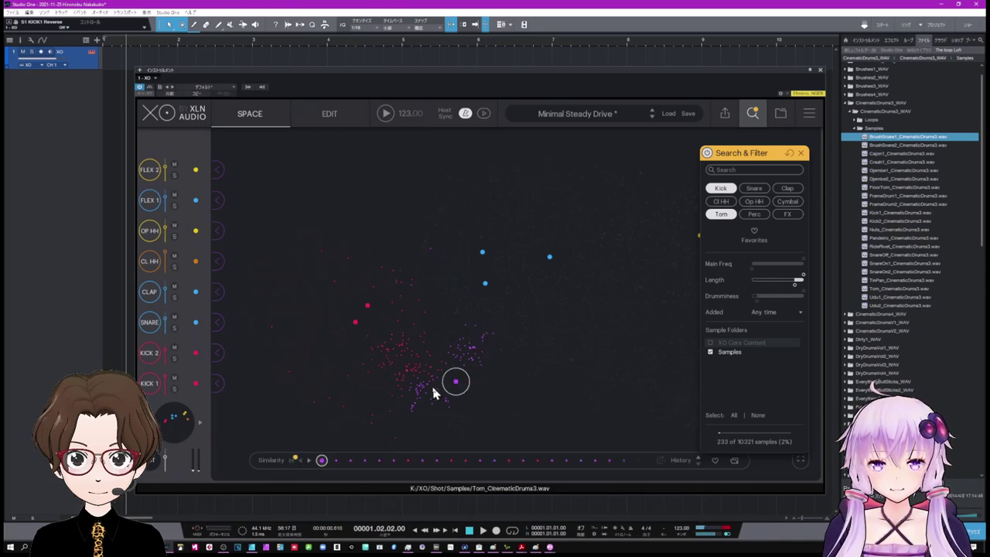
pyautogui.click(429, 382)
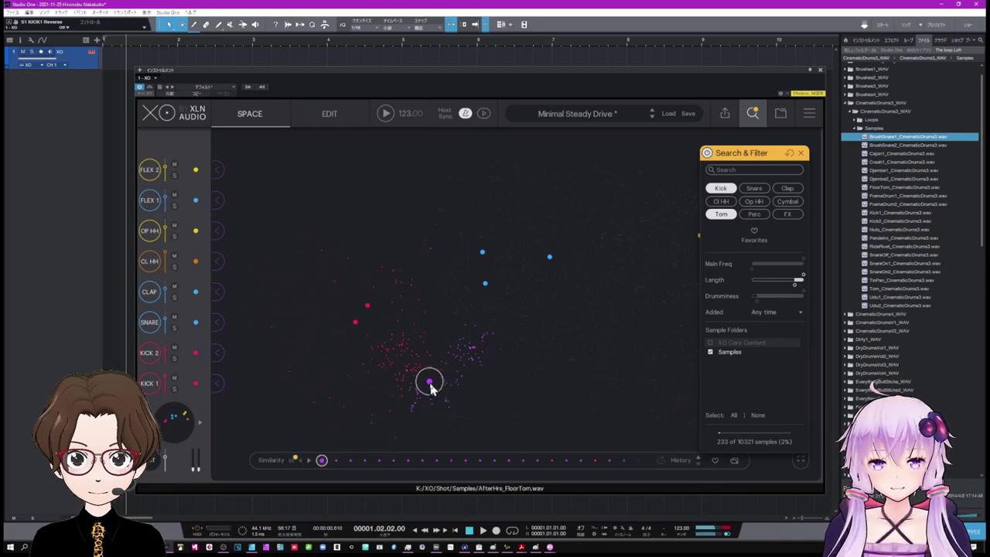
pyautogui.click(470, 359)
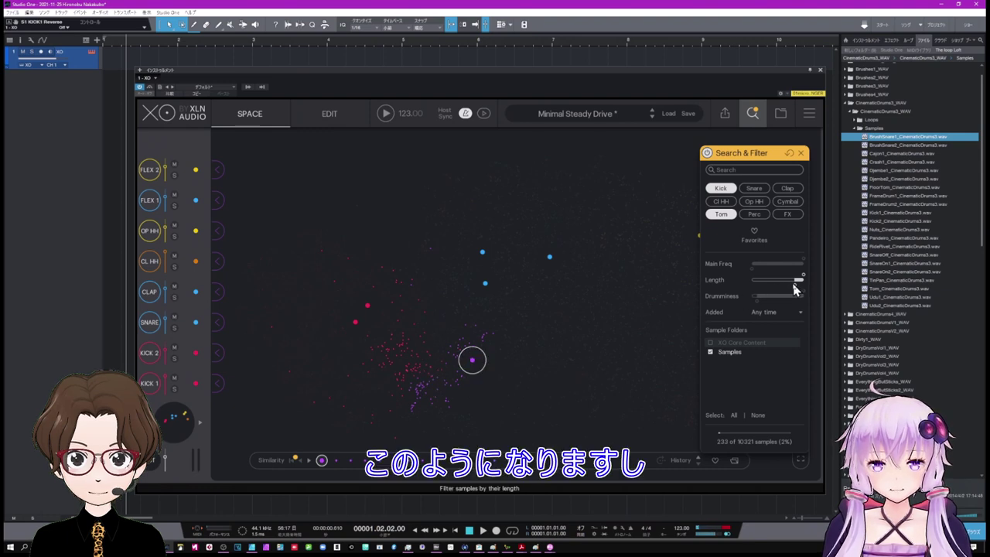
# Step: Remove the minimum Length limit, set the maximum Length to 1.20 s, and audition three of the remaining short samples
pyautogui.moveTo(793, 284)
pyautogui.mouseDown()
pyautogui.moveTo(747, 286)
pyautogui.moveTo(784, 280)
pyautogui.mouseUp()
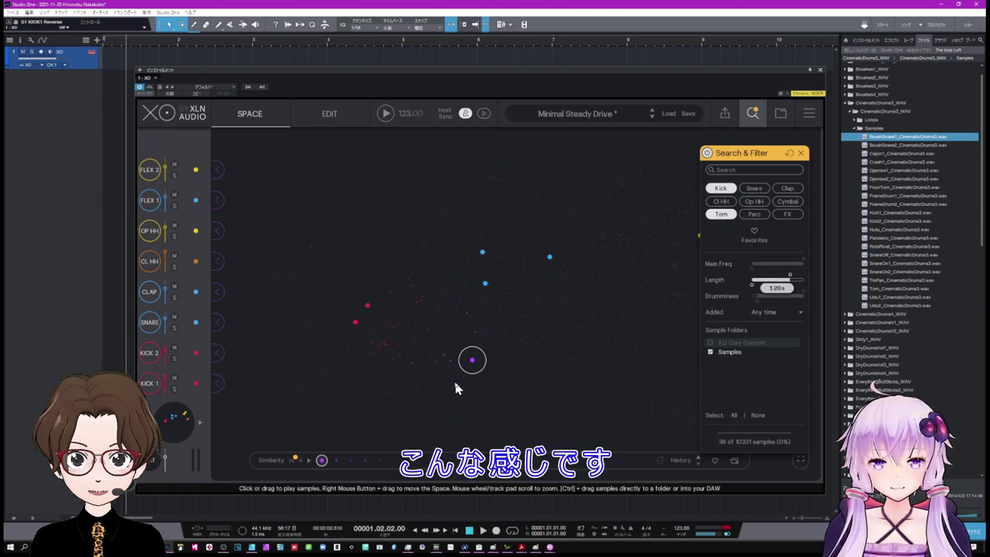
pyautogui.click(387, 346)
pyautogui.click(374, 354)
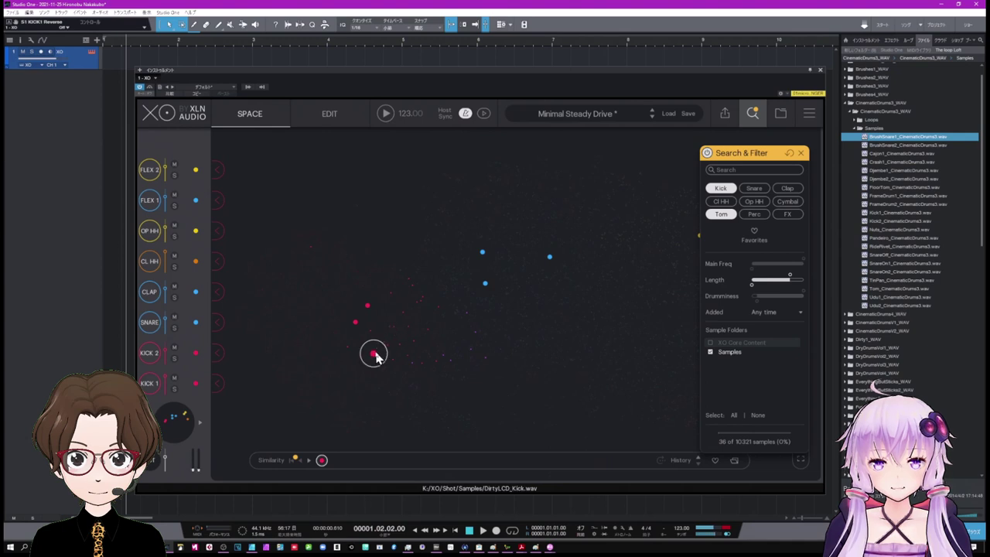
pyautogui.click(375, 336)
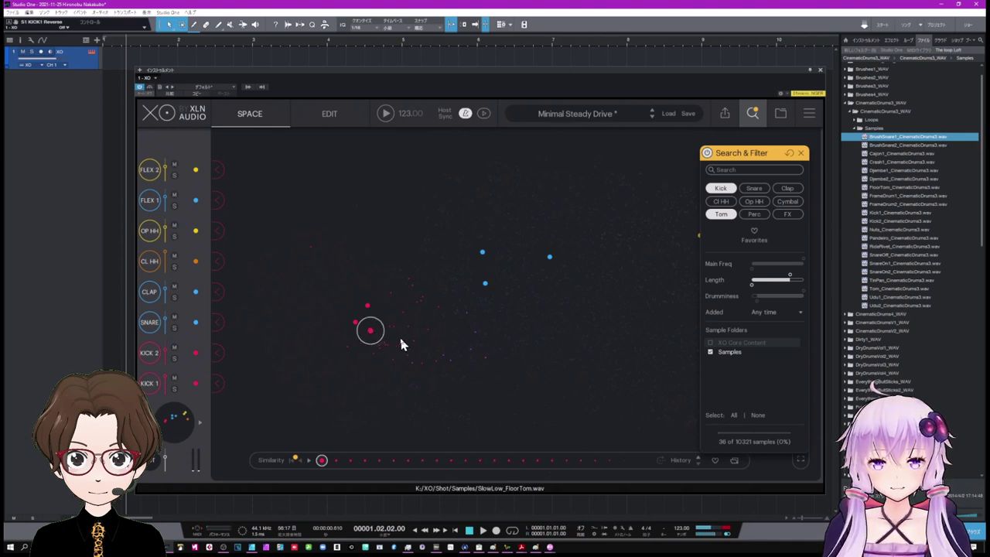
# Step: Clear the Length limit and the Kick and Tom category filters, and include the XO Core Content folder again
pyautogui.moveTo(790, 279); pyautogui.dragTo(820, 289)
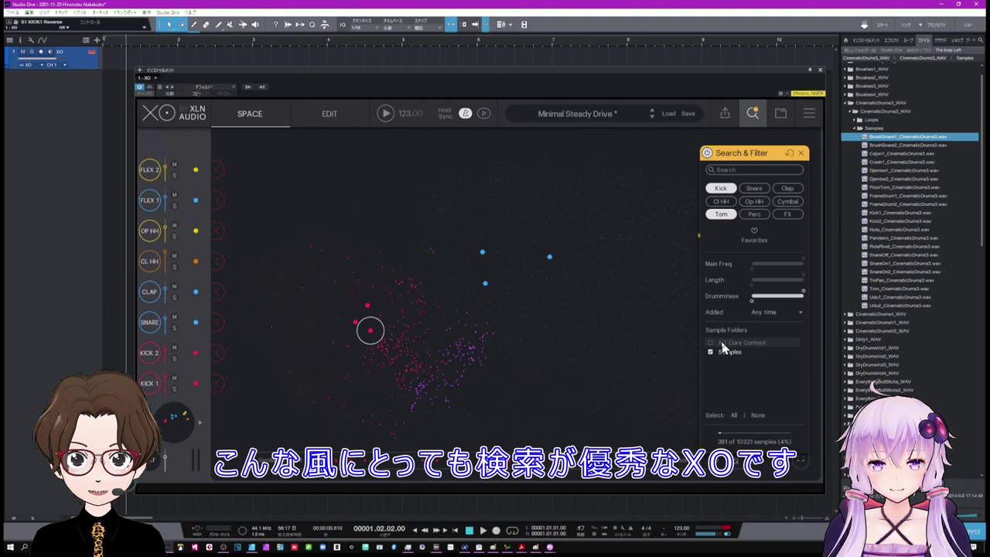
pyautogui.click(719, 217)
pyautogui.click(720, 188)
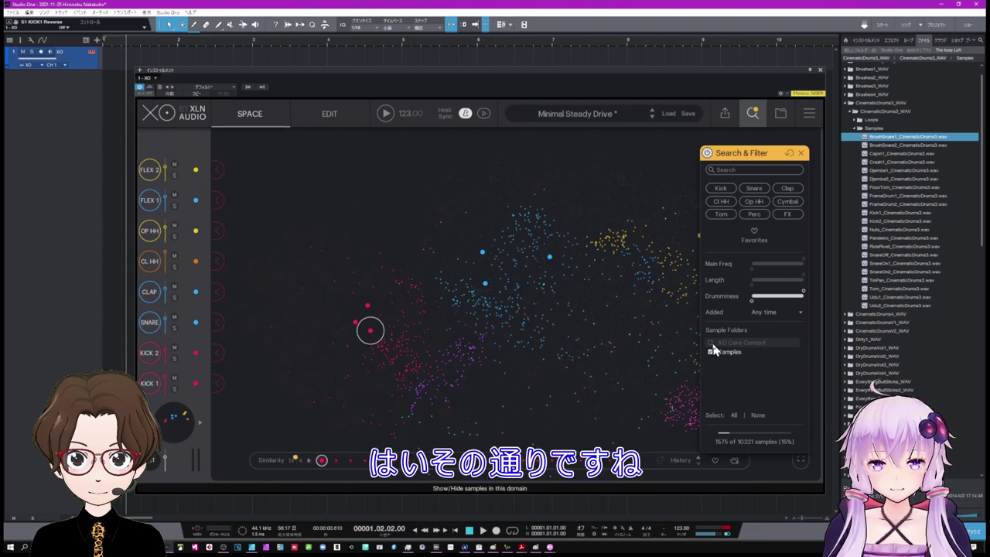
pyautogui.click(711, 344)
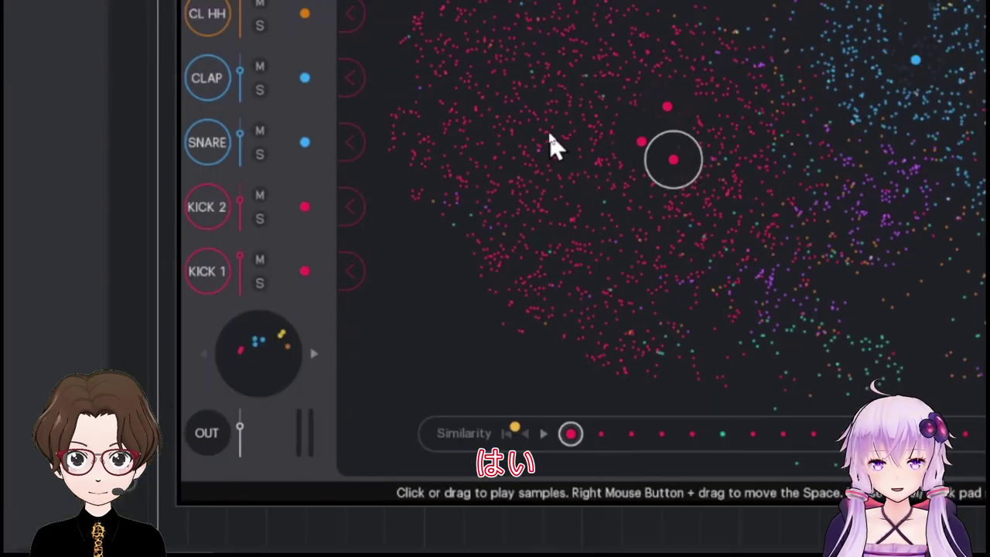
# Step: Audition two red kick samples in the space and assign the second one to the KICK 1 lane
pyautogui.click(547, 122)
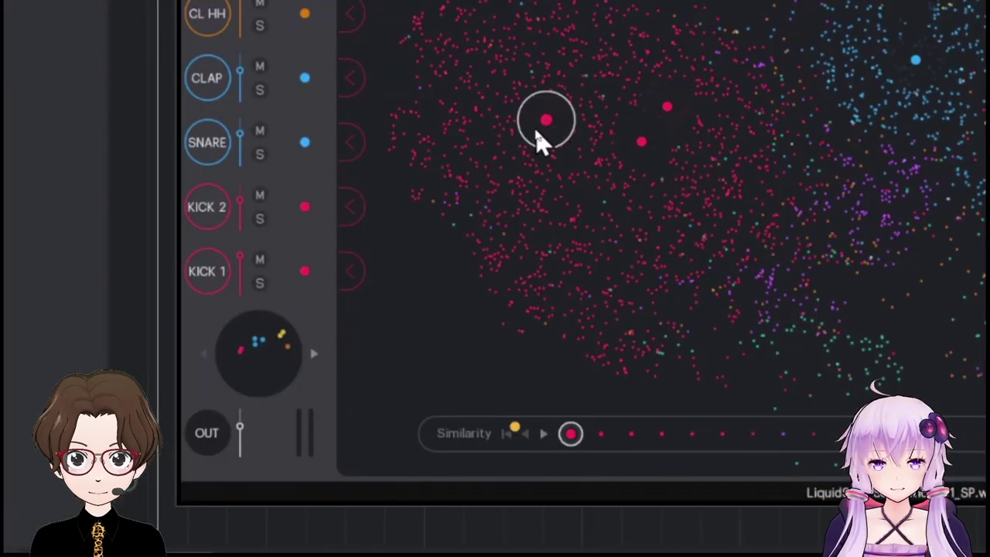
pyautogui.click(583, 159)
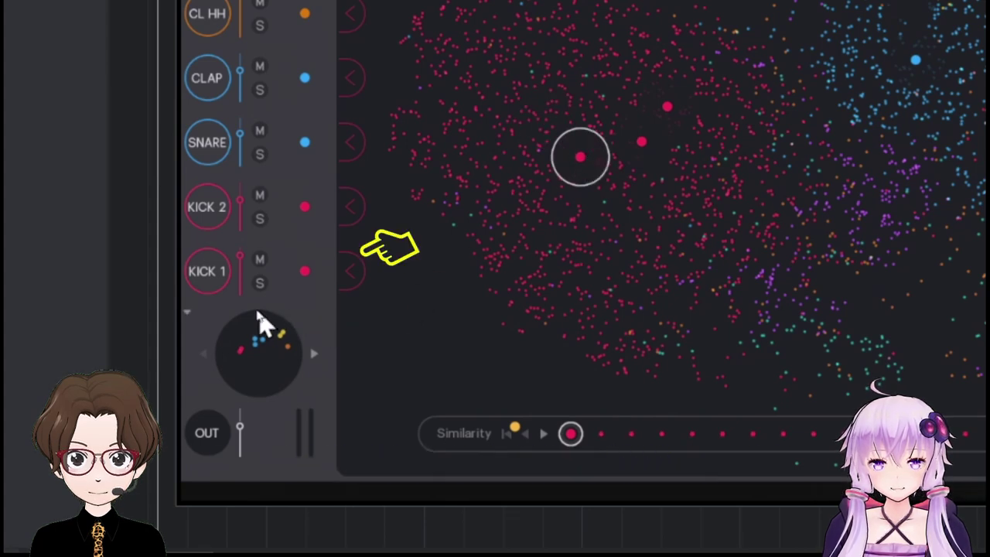
pyautogui.click(358, 272)
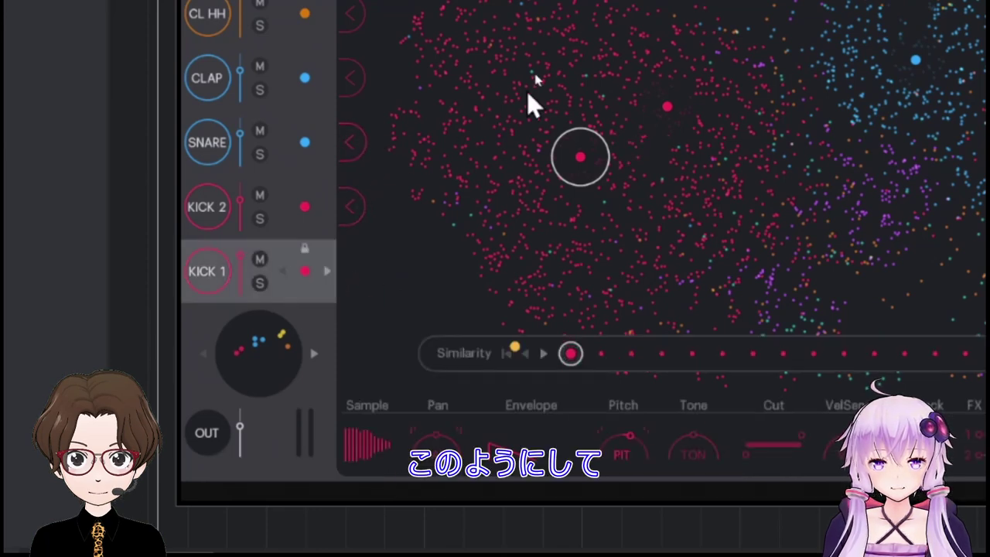
# Step: Audition two blue snare samples in the space and assign the second one to the SNARE lane
pyautogui.click(937, 23)
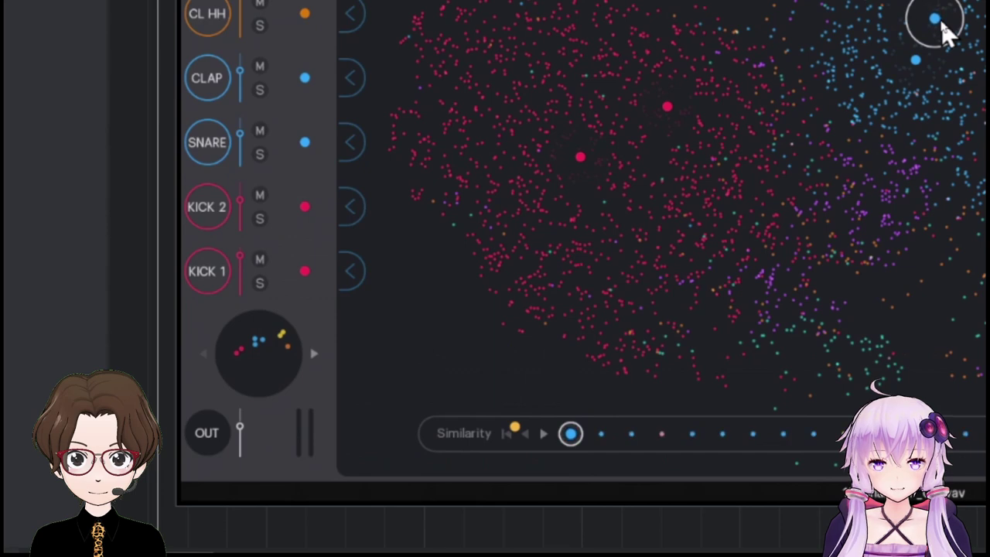
pyautogui.click(886, 34)
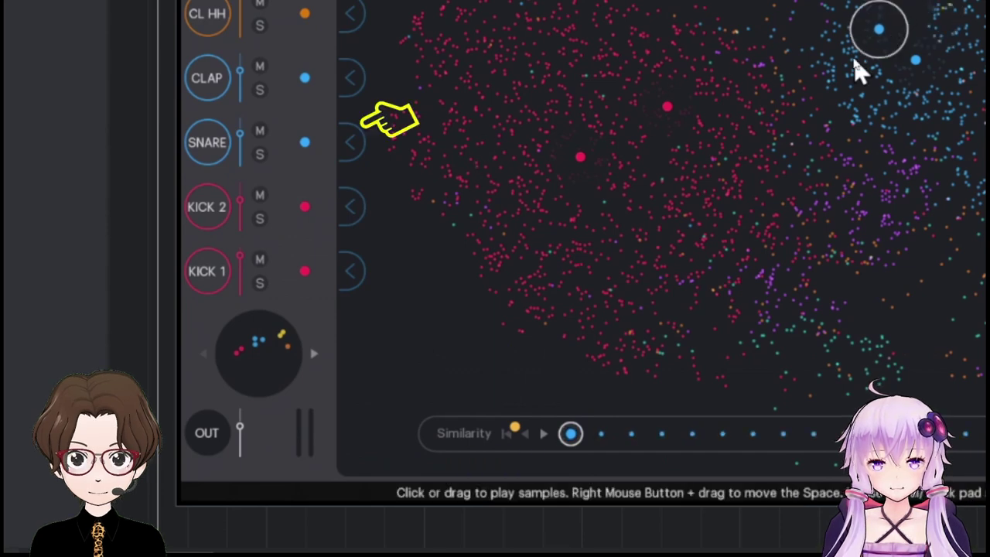
pyautogui.click(352, 146)
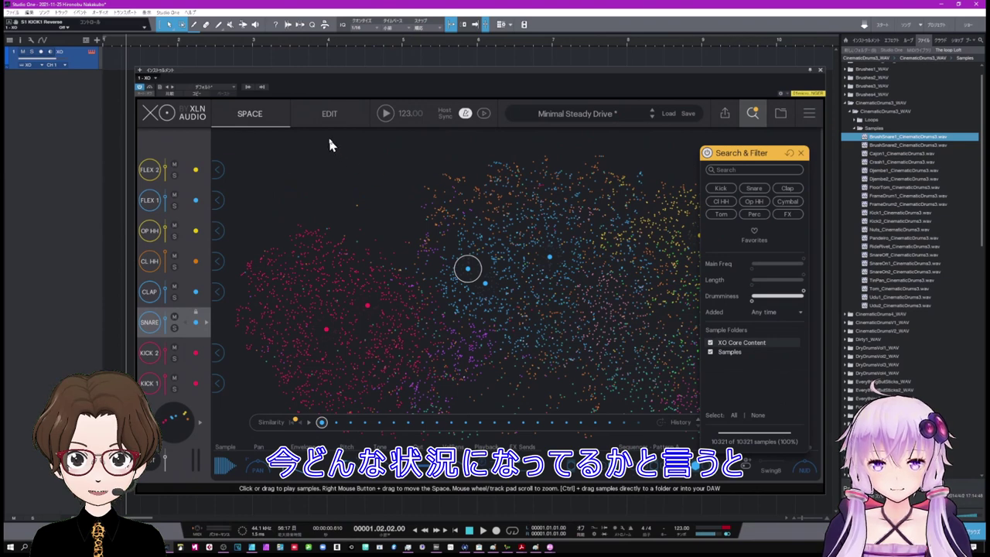
# Step: Go to the EDIT page, open the KICK 1 sample for editing, and zoom in on different parts of its waveform
pyautogui.click(331, 115)
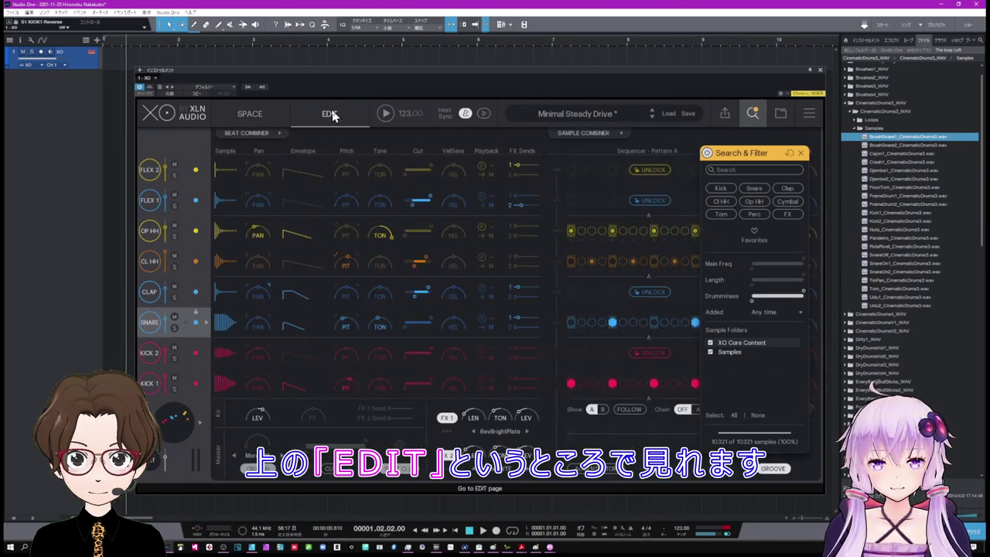
pyautogui.click(225, 383)
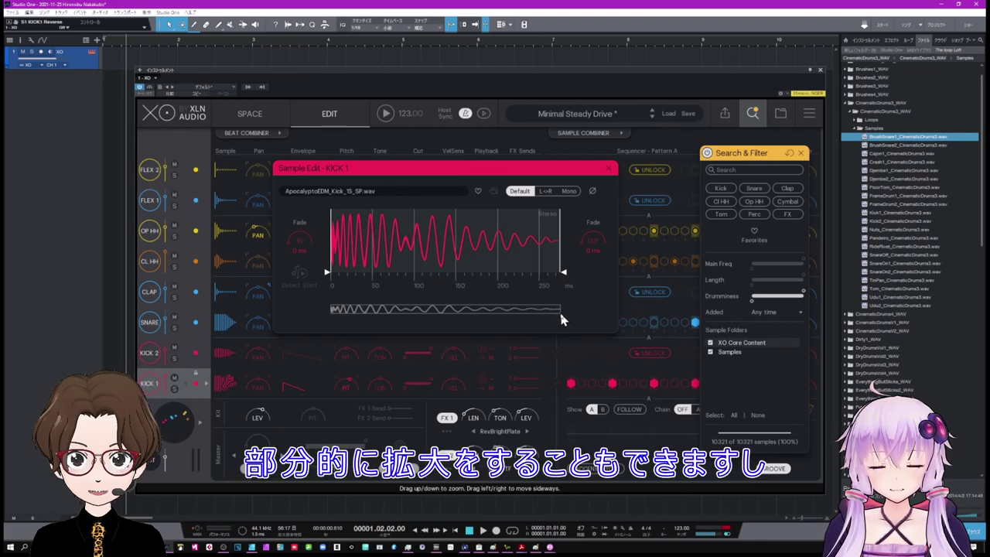
pyautogui.moveTo(562, 319)
pyautogui.mouseDown()
pyautogui.moveTo(459, 323)
pyautogui.moveTo(579, 316)
pyautogui.mouseUp()
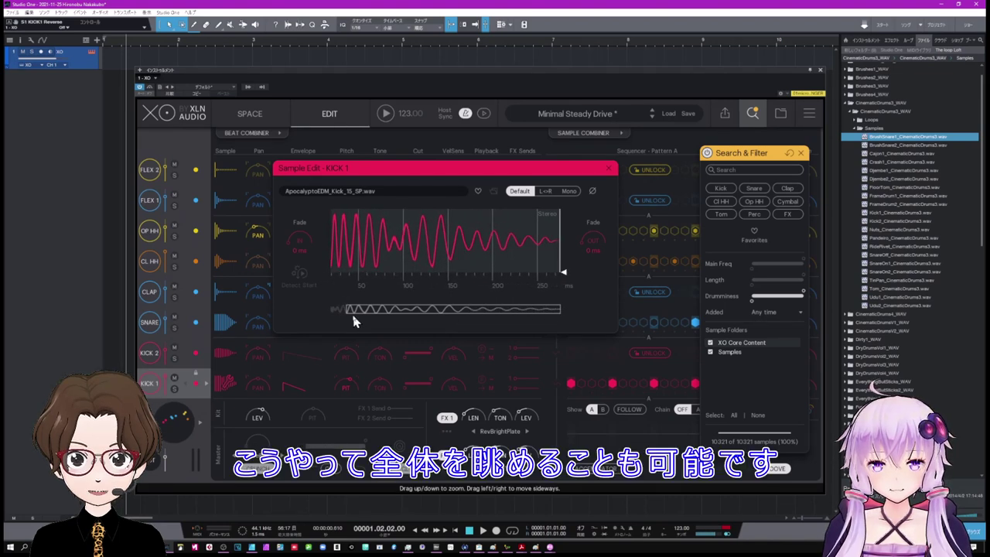
pyautogui.moveTo(363, 313); pyautogui.dragTo(341, 315)
pyautogui.moveTo(538, 311); pyautogui.dragTo(511, 311)
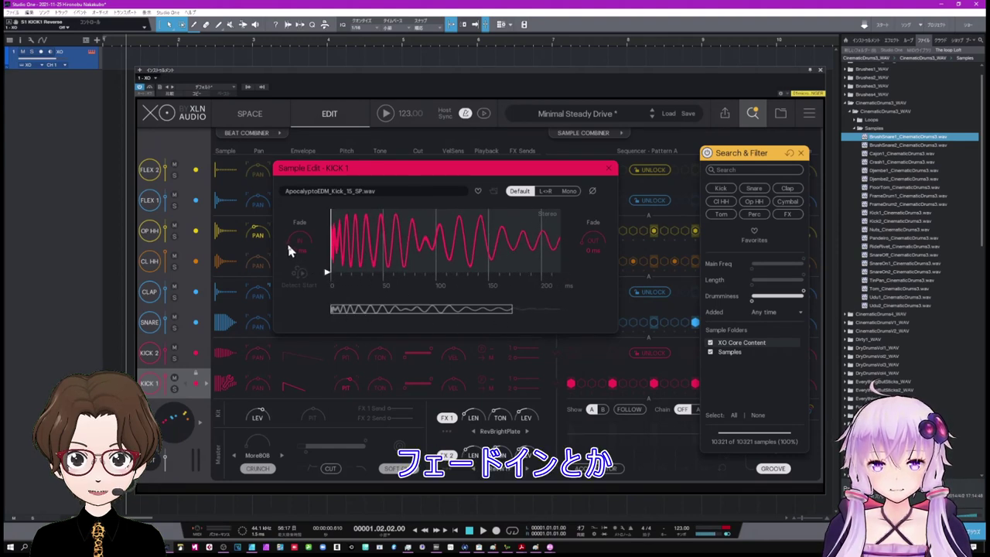
# Step: Give the KICK 1 sample a 34 ms fade-in and a fade-out of about 126 ms, and trim its end to about 170 ms
pyautogui.moveTo(285, 238); pyautogui.dragTo(294, 238)
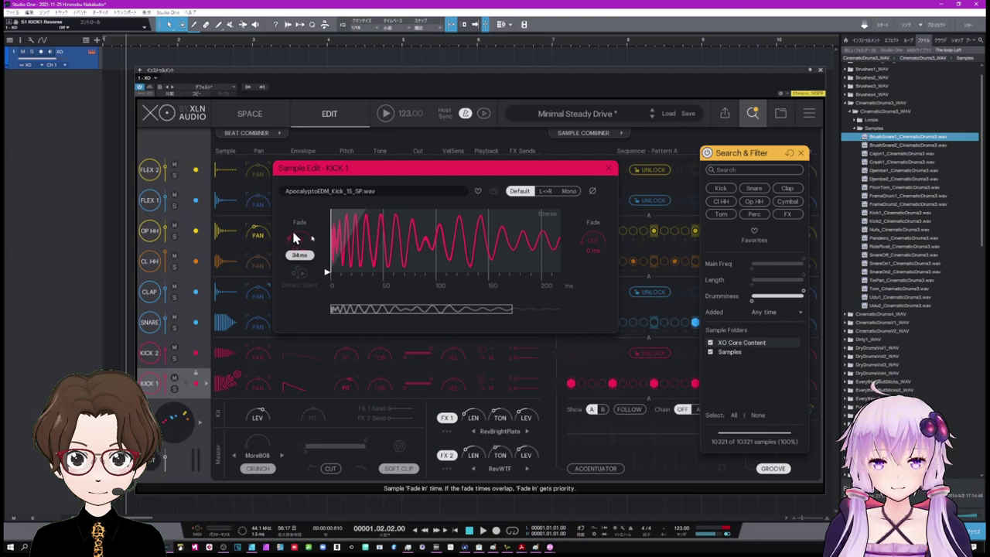
pyautogui.moveTo(580, 234); pyautogui.dragTo(596, 218)
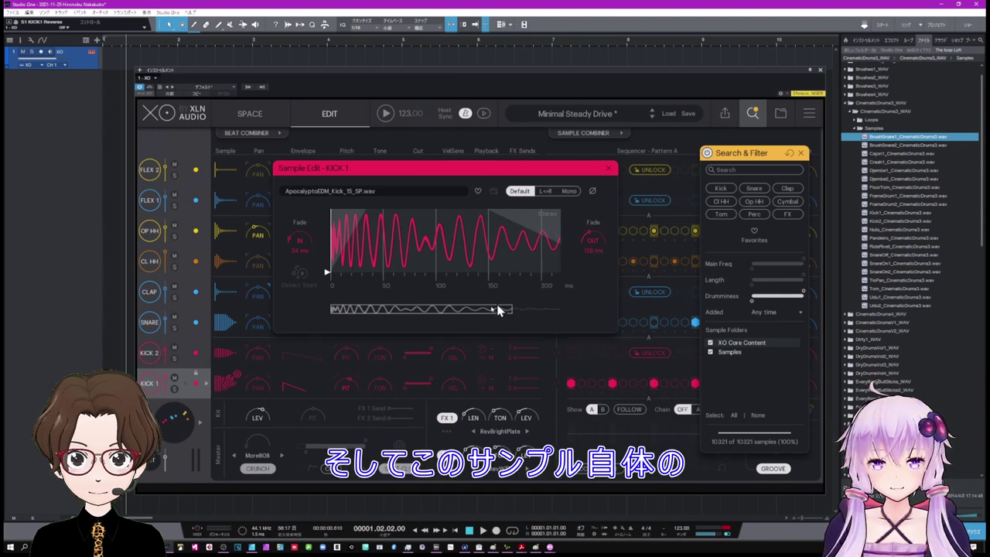
pyautogui.moveTo(485, 309); pyautogui.dragTo(437, 276)
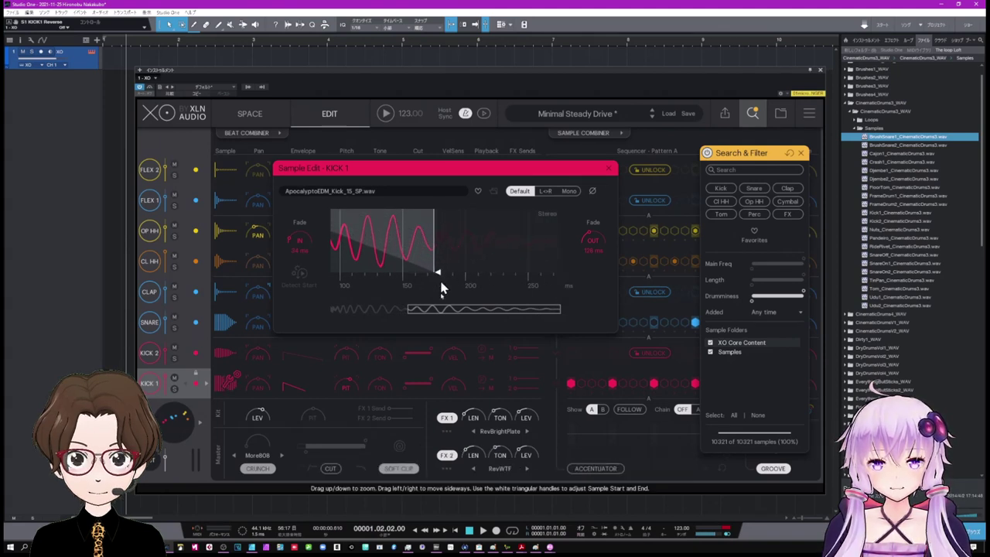
pyautogui.moveTo(438, 312); pyautogui.dragTo(354, 310)
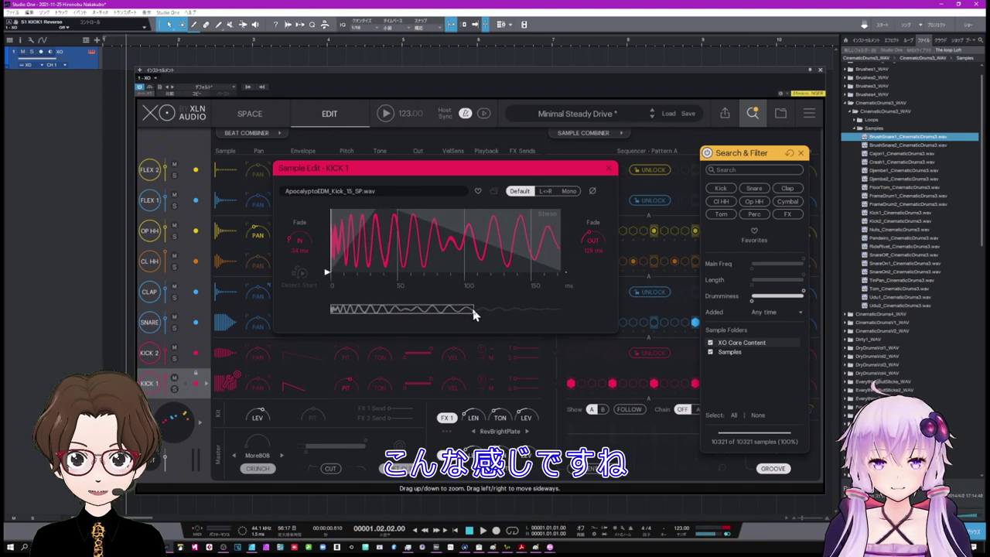
pyautogui.moveTo(474, 314); pyautogui.dragTo(498, 313)
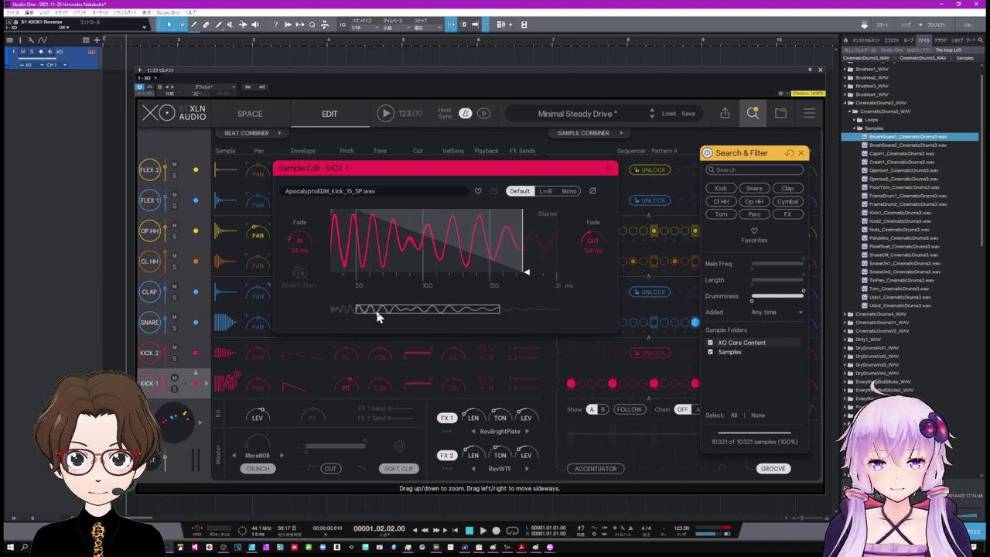
pyautogui.moveTo(378, 315); pyautogui.dragTo(491, 294)
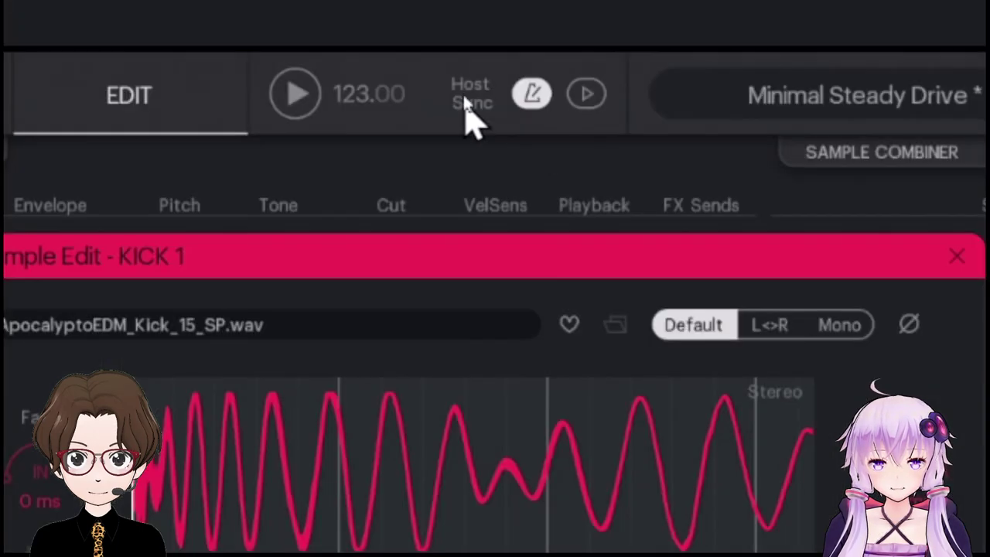
# Step: Turn the Host Sync tempo link off and back on
pyautogui.click(523, 99)
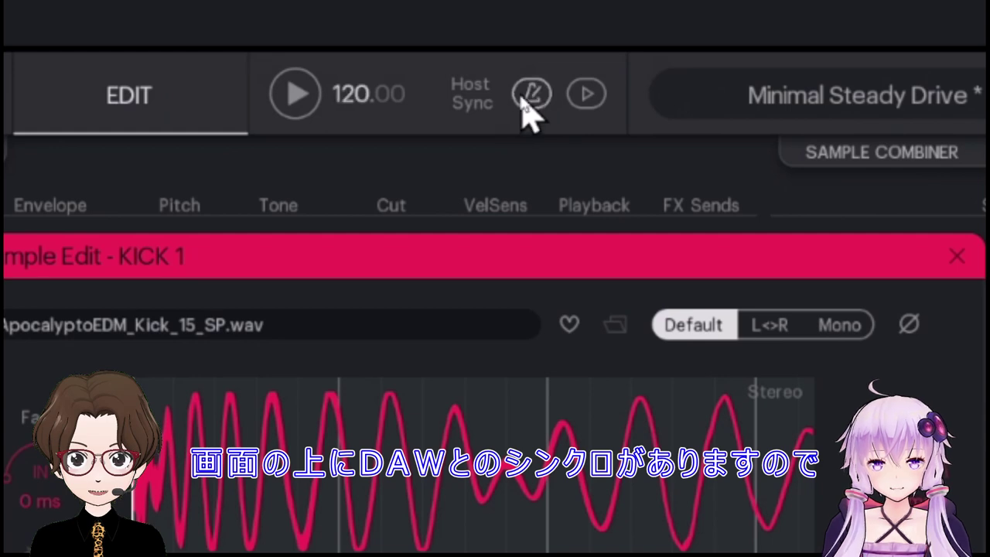
pyautogui.click(529, 99)
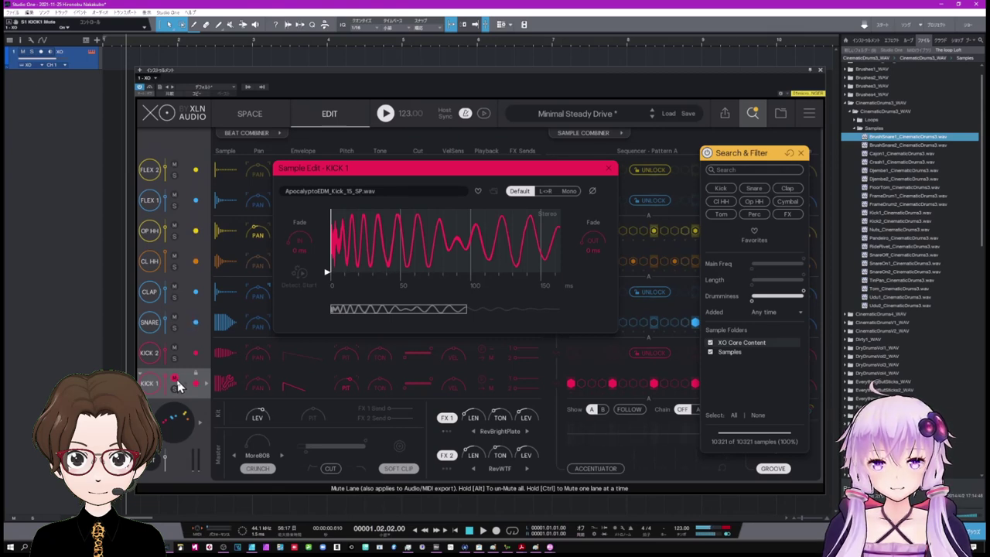
# Step: Close the sample editor and the filter window, and add KICK 1 hits on steps 4 and 12 of Pattern A
pyautogui.click(609, 169)
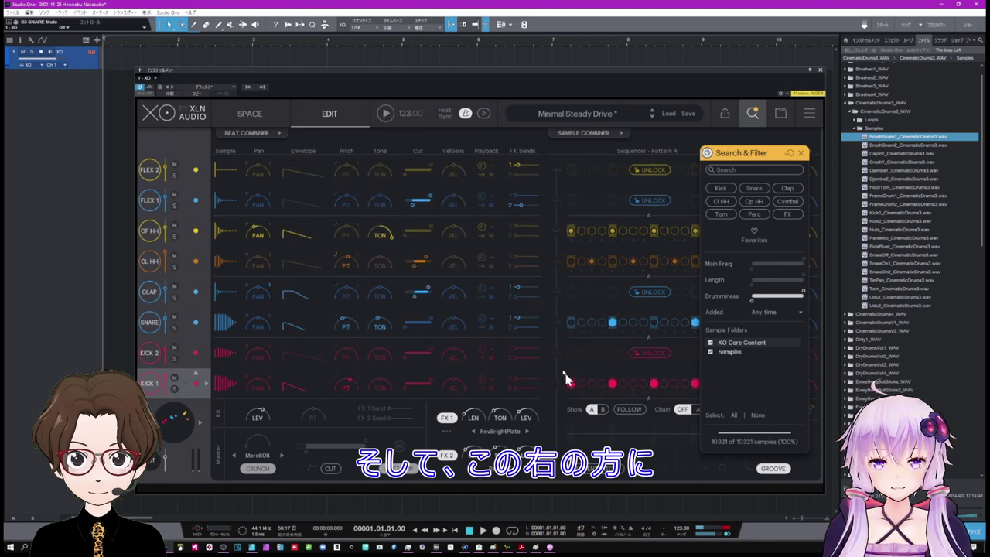
pyautogui.click(801, 154)
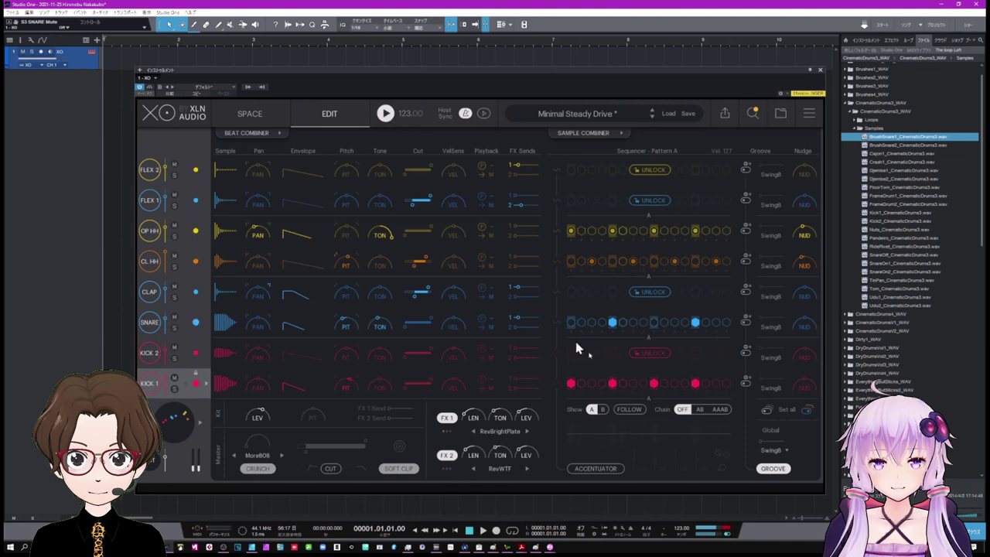
pyautogui.click(601, 383)
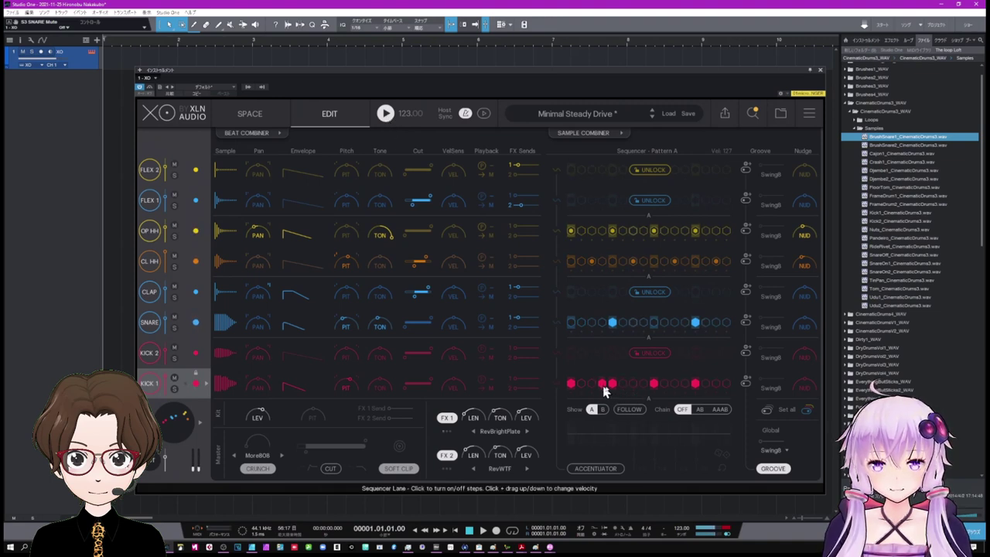
pyautogui.click(685, 382)
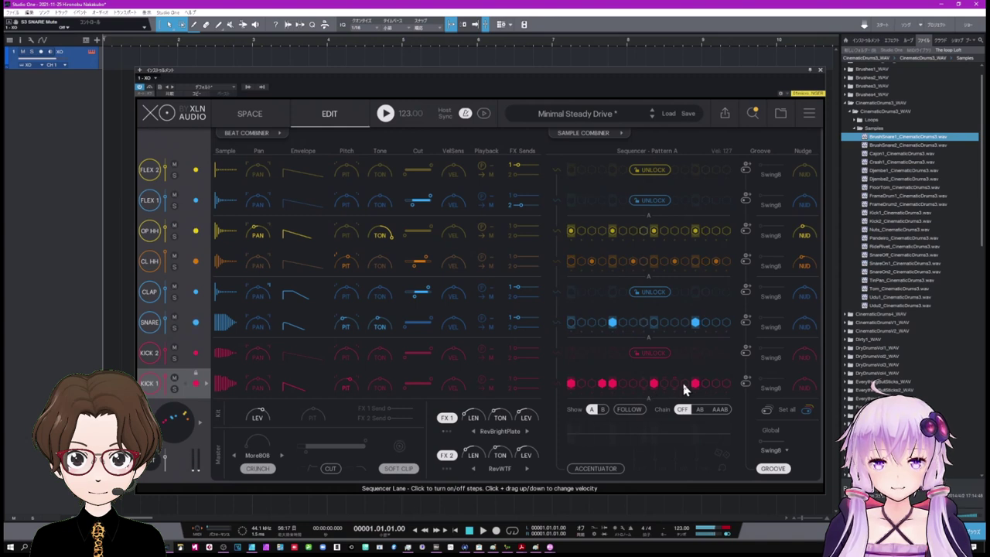
# Step: Add SNARE hits on steps 9, 1 and 16 of Pattern A
pyautogui.click(651, 325)
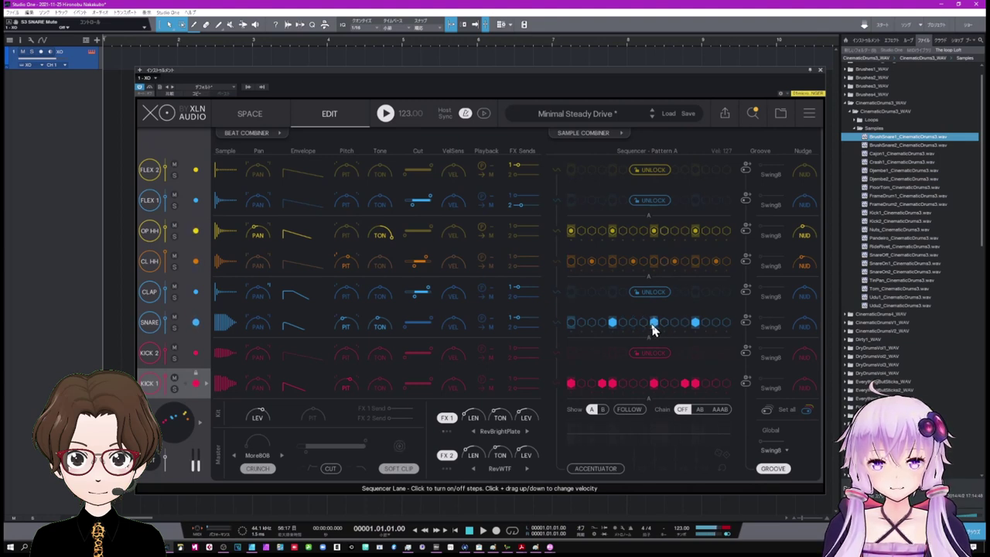
pyautogui.click(571, 323)
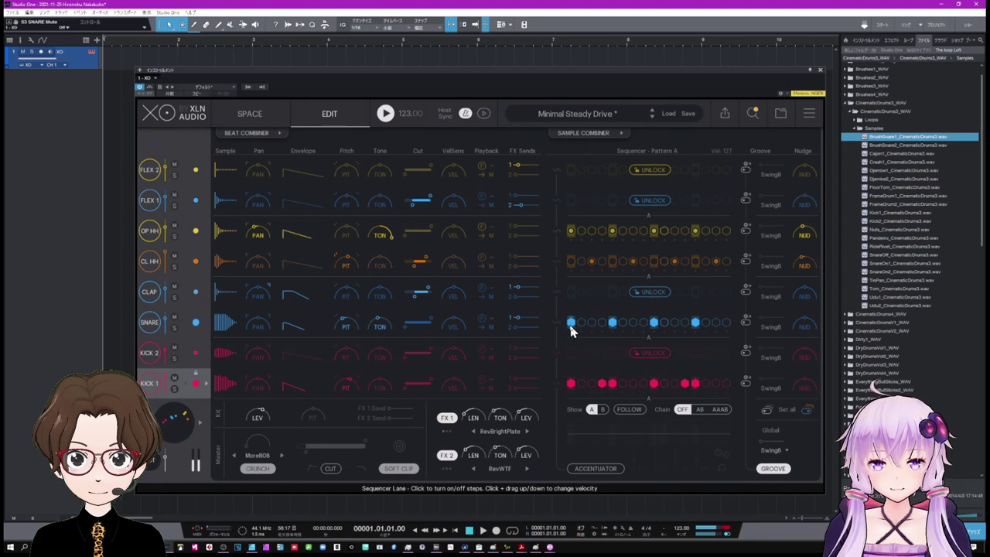
pyautogui.click(725, 322)
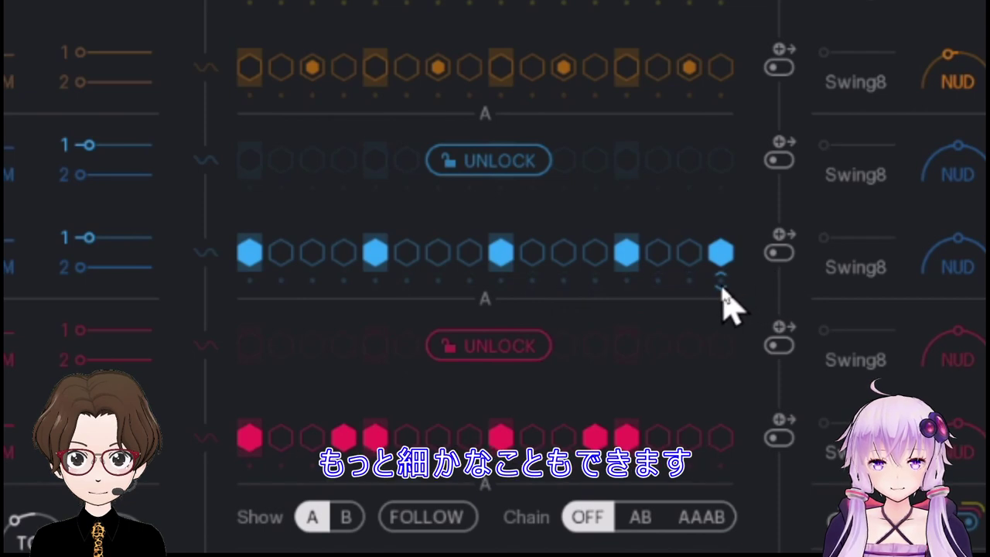
# Step: Split the SNARE hit on step 16 into a double hit and play the pattern
pyautogui.click(721, 291)
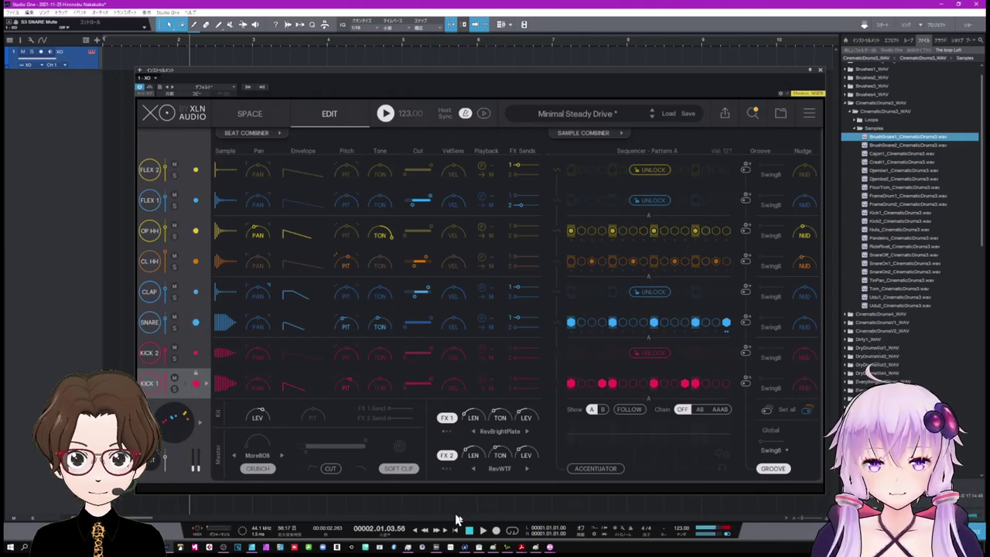
pyautogui.click(716, 320)
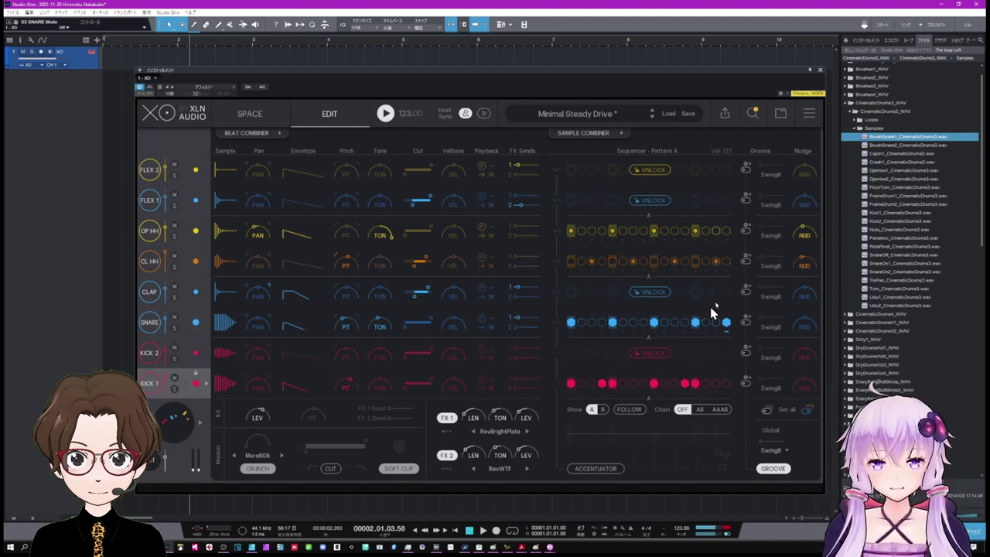
pyautogui.press('space')
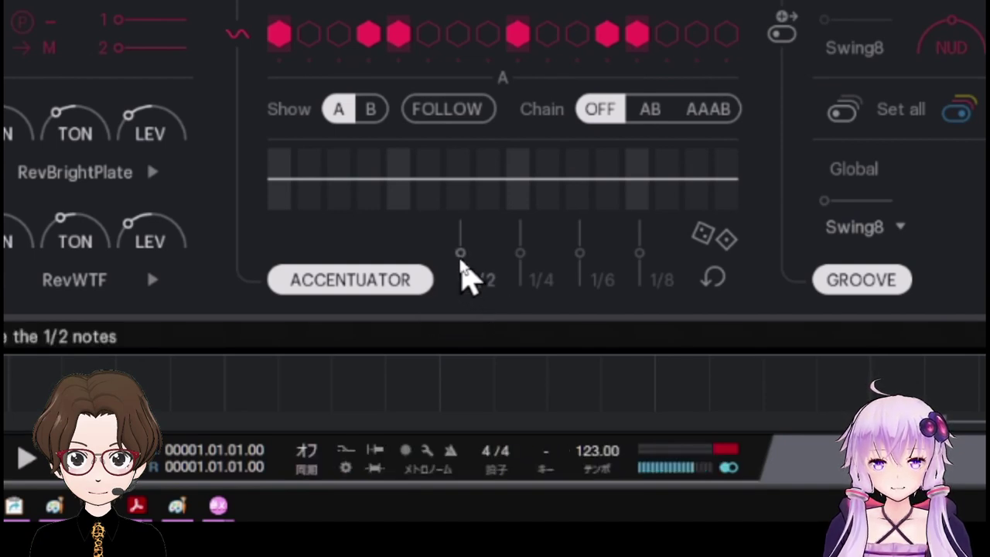
# Step: Adjust the Accentuator's 1/2 and 1/6 note accents, and randomize all its accent sliders several times
pyautogui.moveTo(460, 260); pyautogui.dragTo(460, 266)
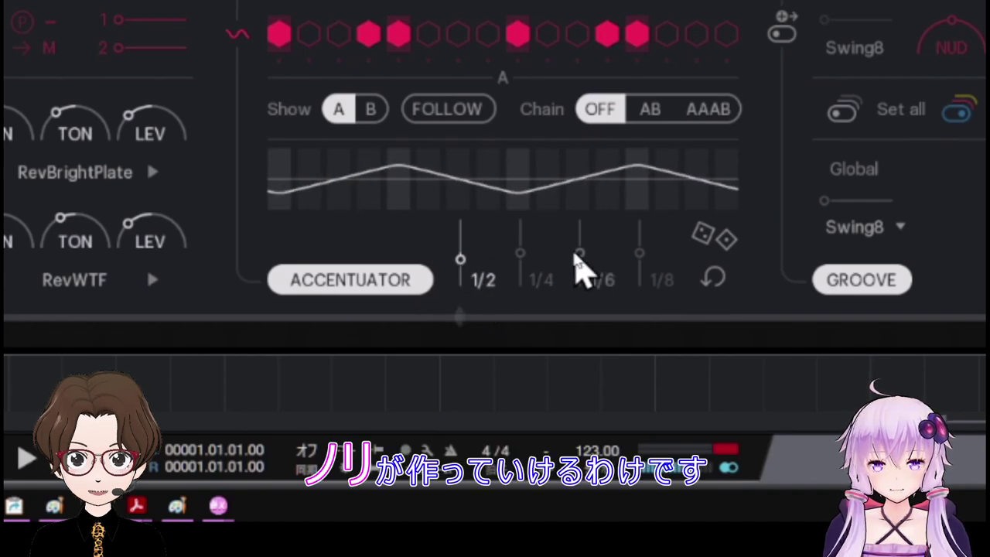
pyautogui.moveTo(576, 256); pyautogui.dragTo(575, 258)
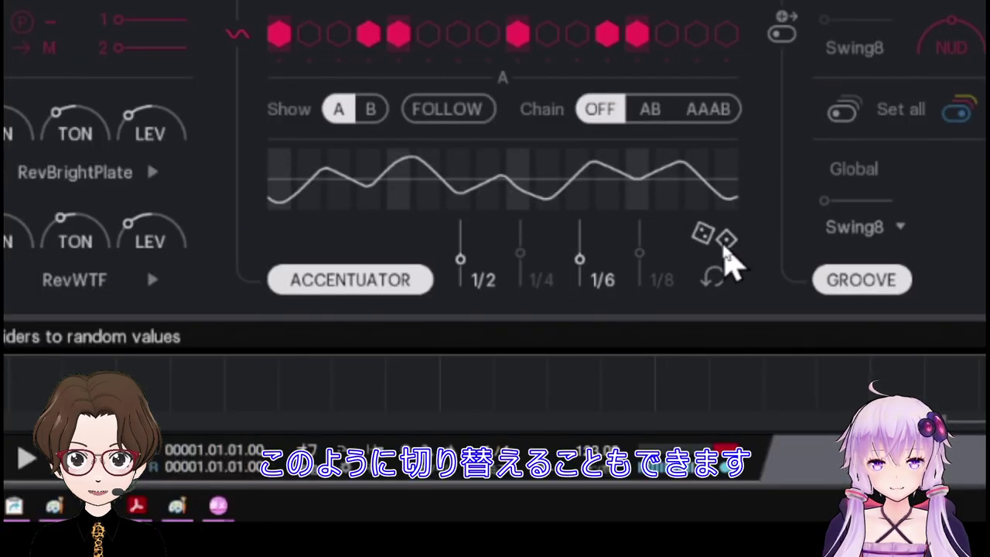
pyautogui.click(725, 242)
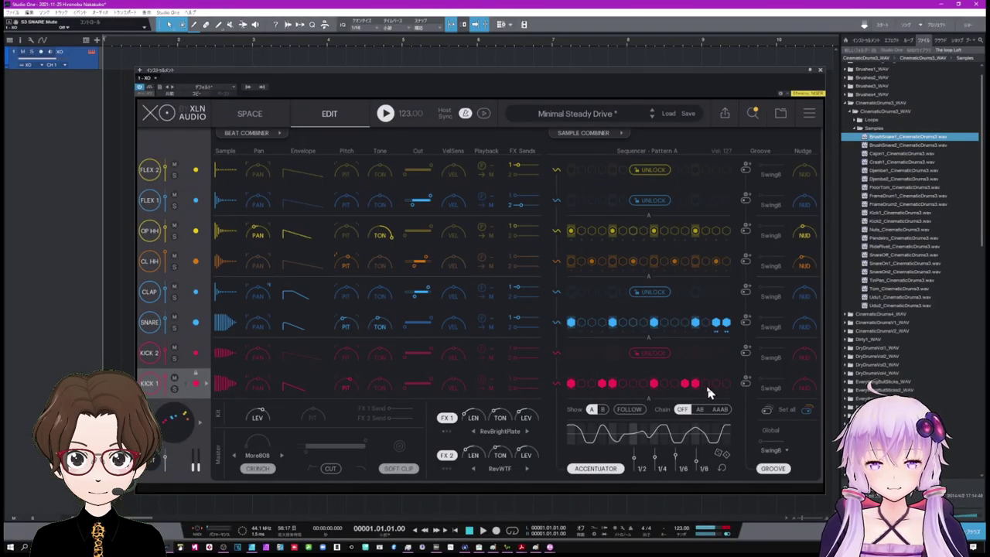
pyautogui.click(719, 454)
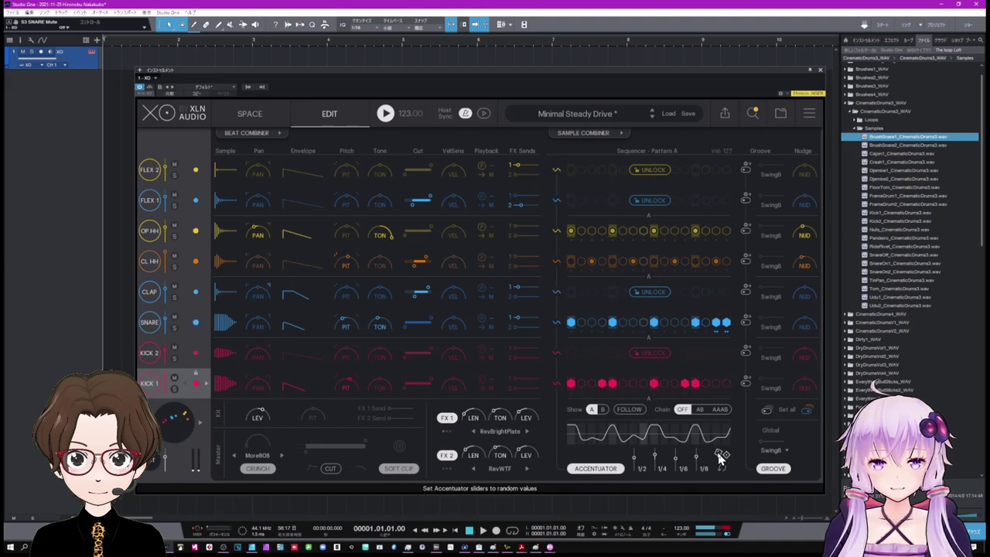
pyautogui.click(719, 455)
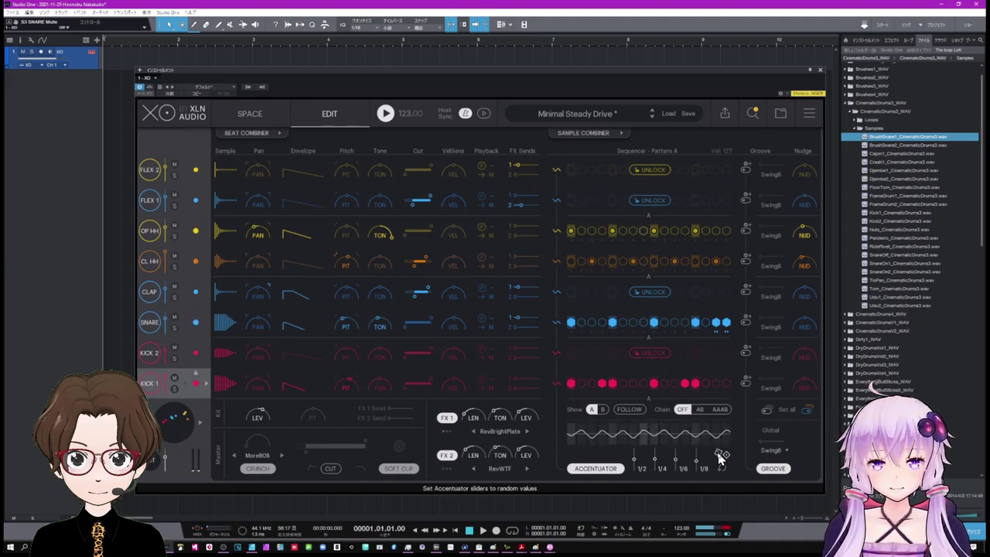
pyautogui.click(719, 454)
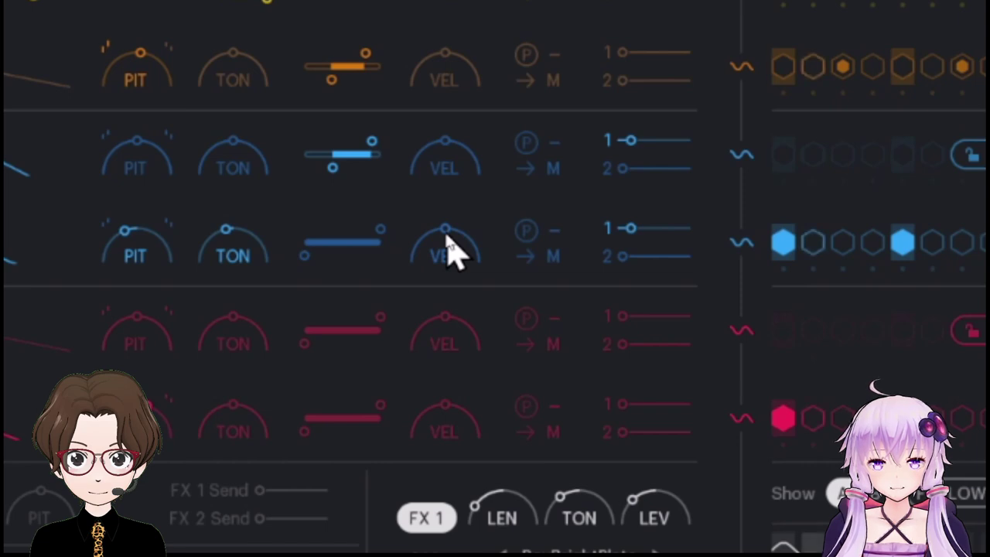
# Step: Sweep the SNARE lane's velocity sensitivity to its minimum and up to 199%, and reset it to the default
pyautogui.moveTo(448, 247); pyautogui.dragTo(379, 470)
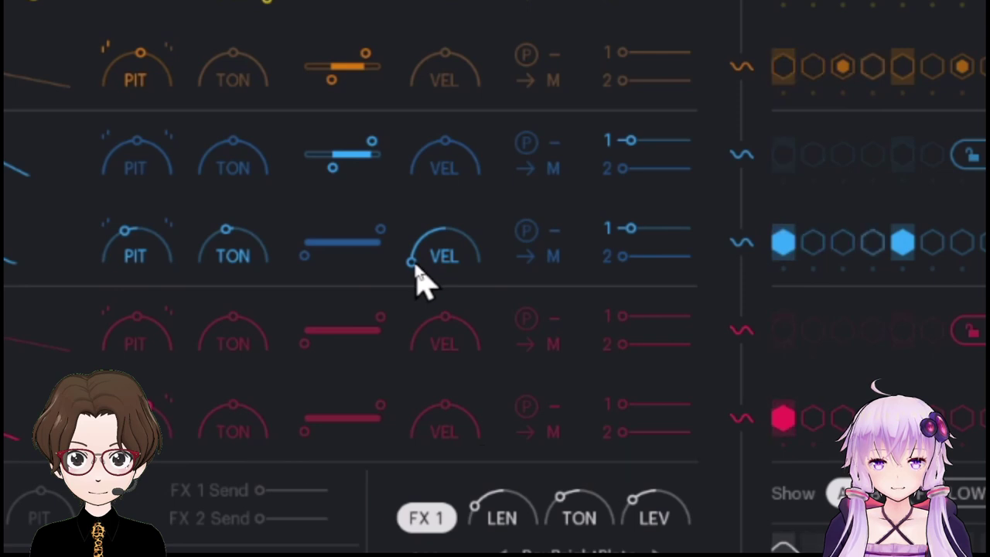
pyautogui.moveTo(419, 279); pyautogui.dragTo(611, 23)
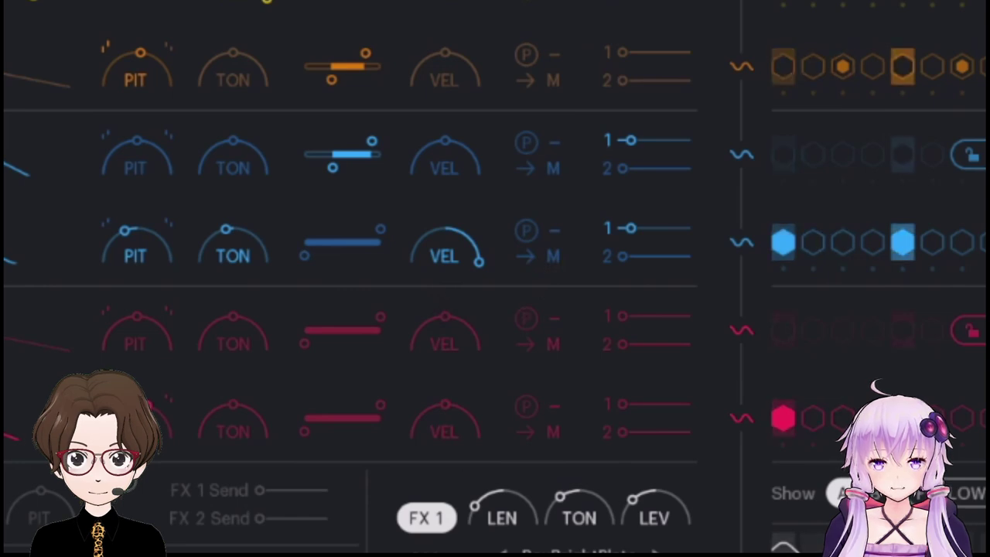
pyautogui.moveTo(467, 258)
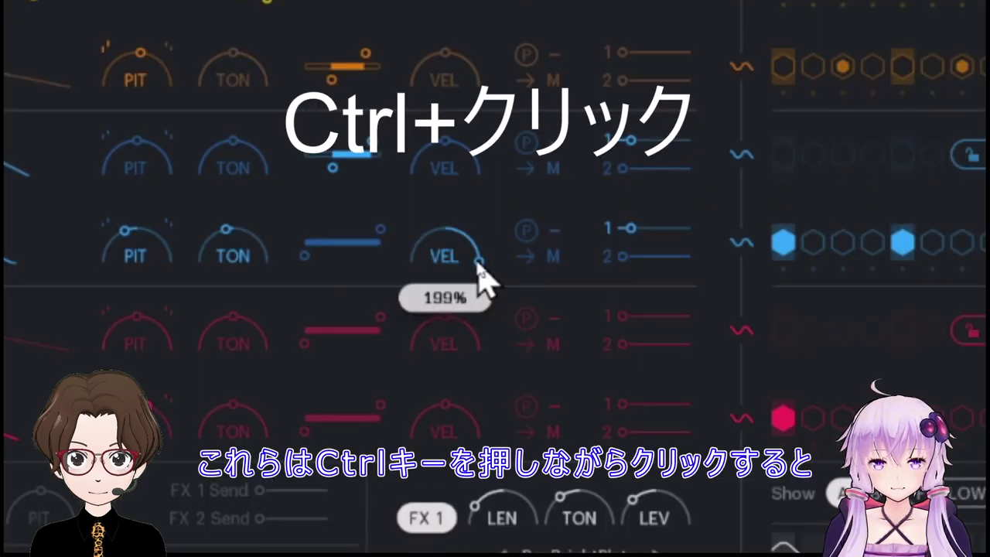
pyautogui.keyDown('ctrl'); pyautogui.click(477, 264); pyautogui.keyUp('ctrl')
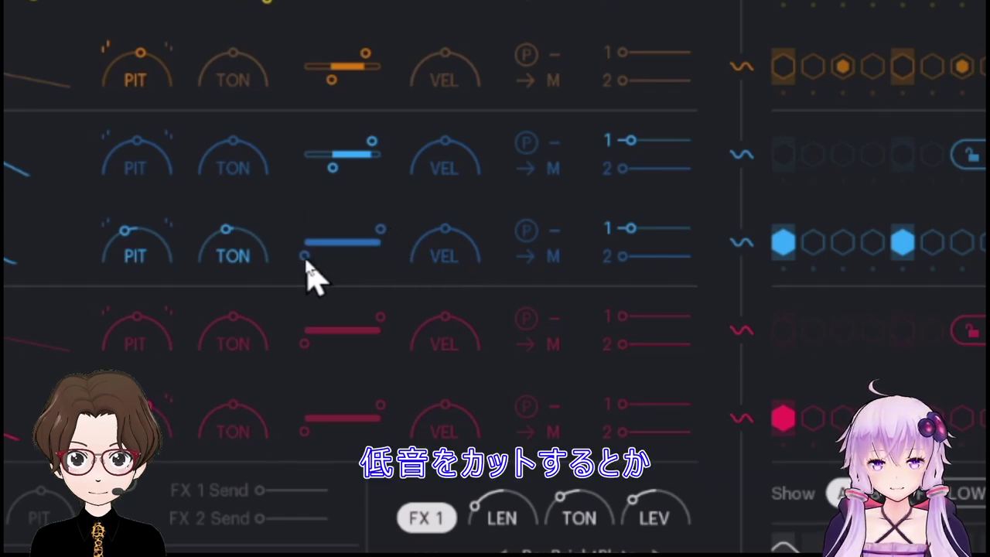
# Step: Try the SNARE lane's low cut and pitch controls, and raise its tone slightly above centre
pyautogui.moveTo(307, 262)
pyautogui.mouseDown()
pyautogui.moveTo(325, 264)
pyautogui.moveTo(302, 262)
pyautogui.mouseUp()
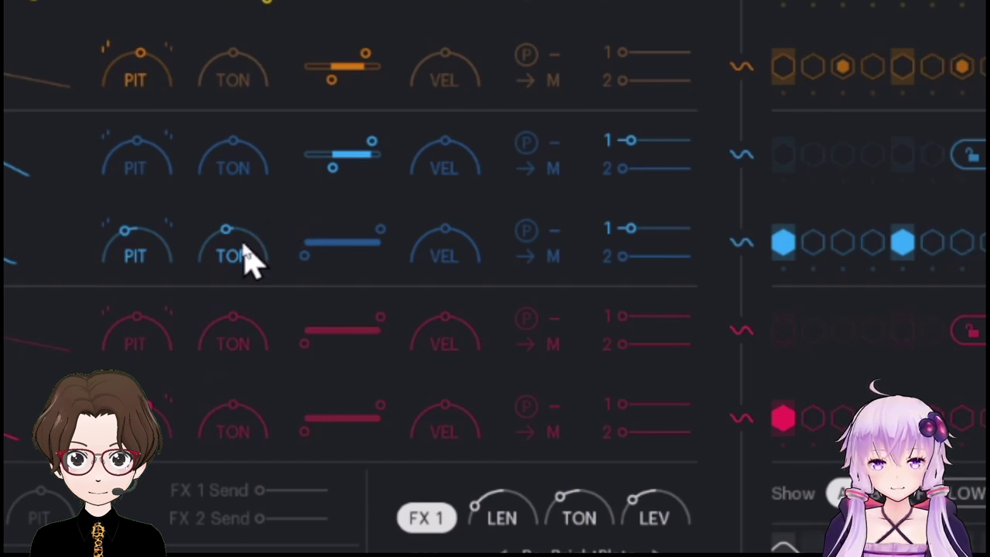
pyautogui.moveTo(232, 242); pyautogui.dragTo(247, 120)
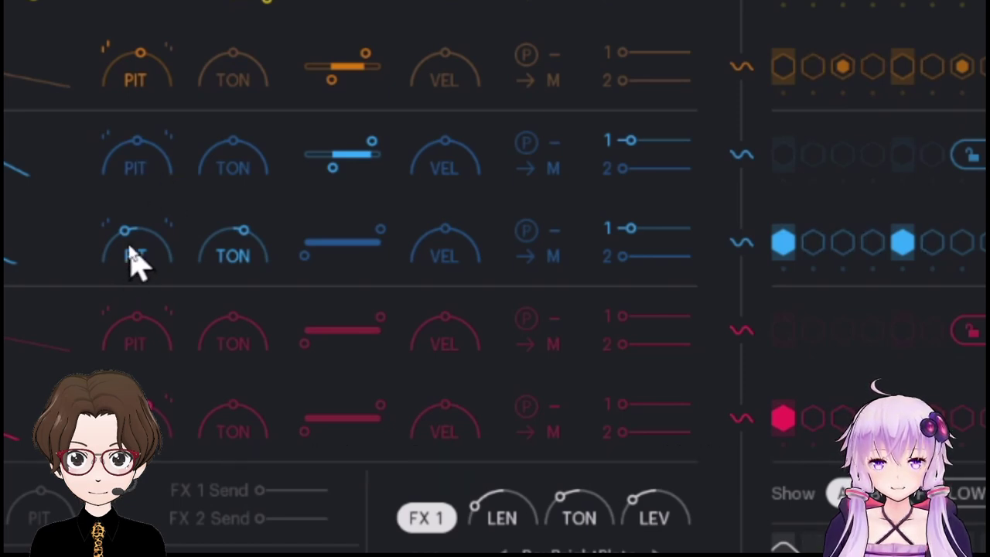
pyautogui.moveTo(132, 259)
pyautogui.mouseDown()
pyautogui.moveTo(172, 137)
pyautogui.moveTo(126, 232)
pyautogui.moveTo(124, 265)
pyautogui.mouseUp()
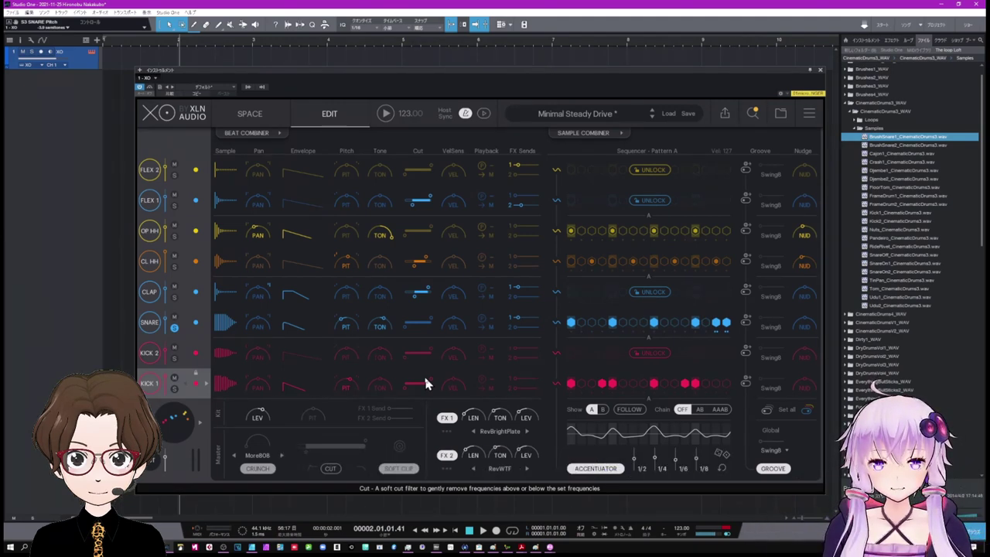
# Step: Shape the SNARE envelope with a stronger transient, a longer hold time and a decay shortened to about 22%
pyautogui.moveTo(297, 328)
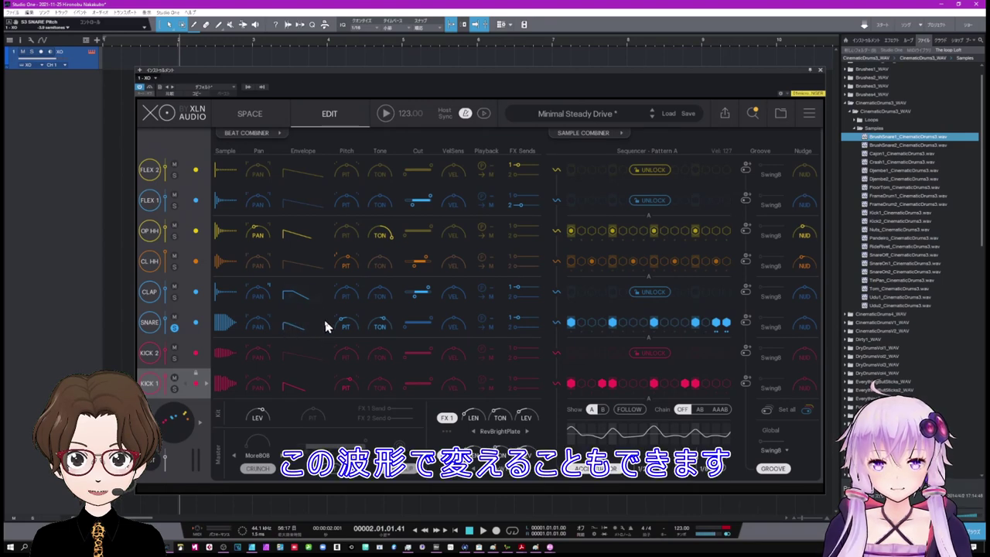
pyautogui.moveTo(289, 332)
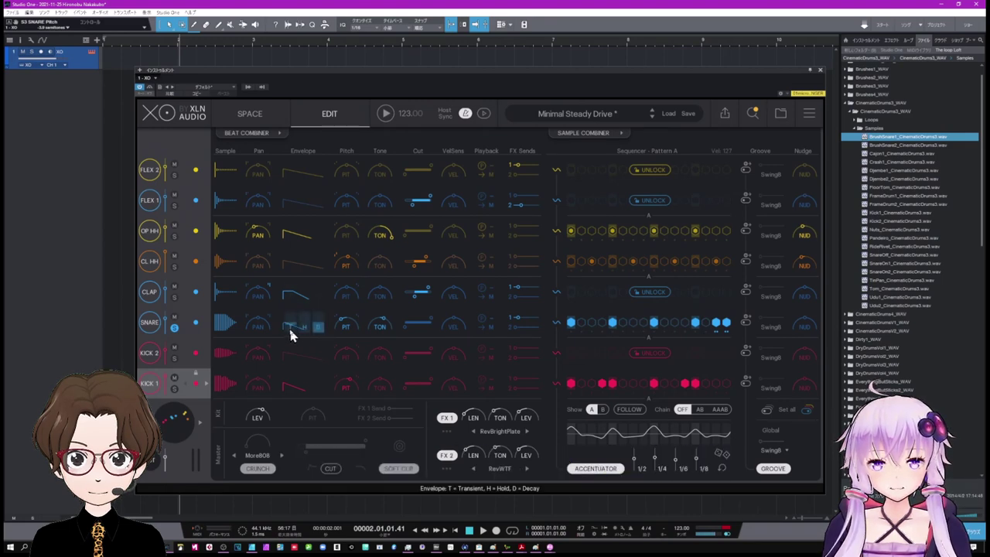
pyautogui.moveTo(353, 226); pyautogui.dragTo(353, 132)
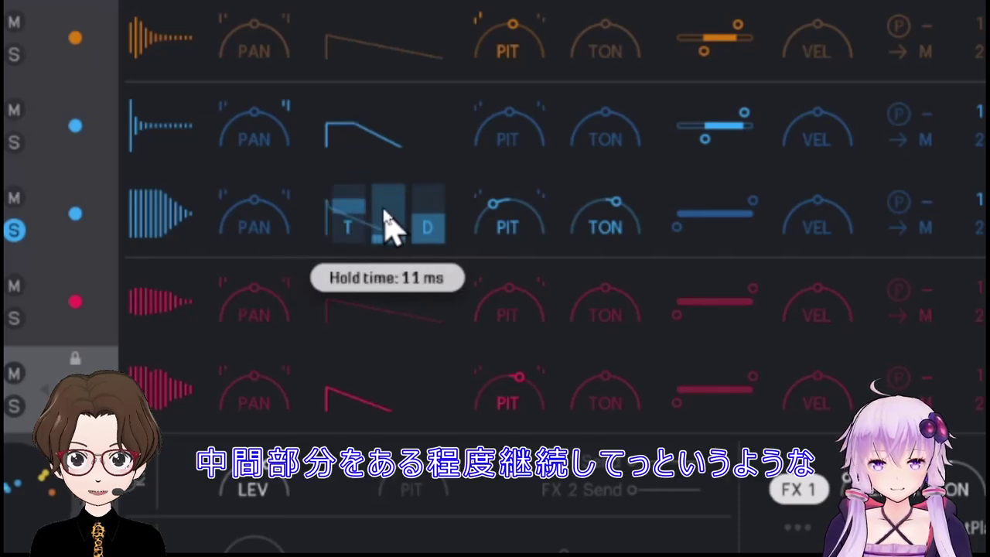
pyautogui.moveTo(391, 223); pyautogui.dragTo(389, 283)
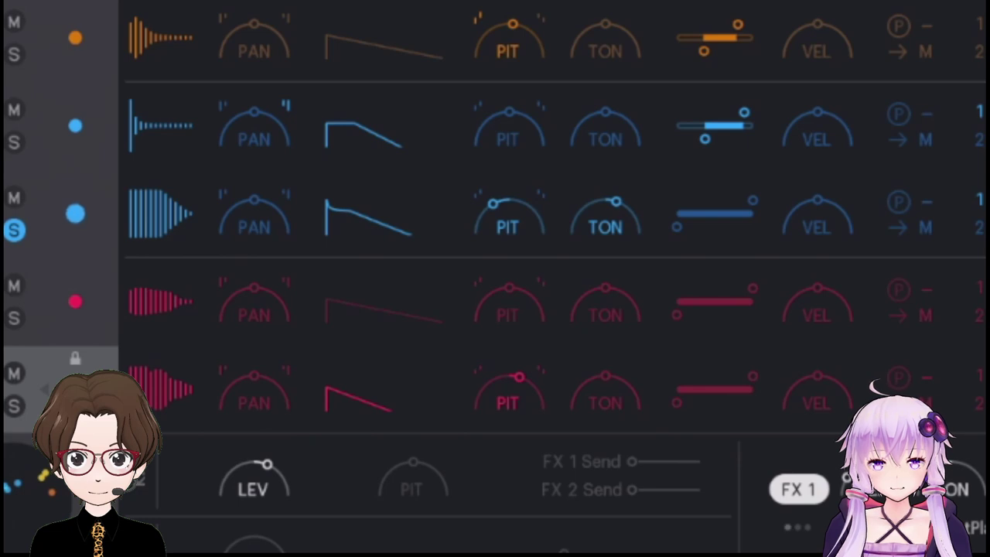
pyautogui.moveTo(340, 230)
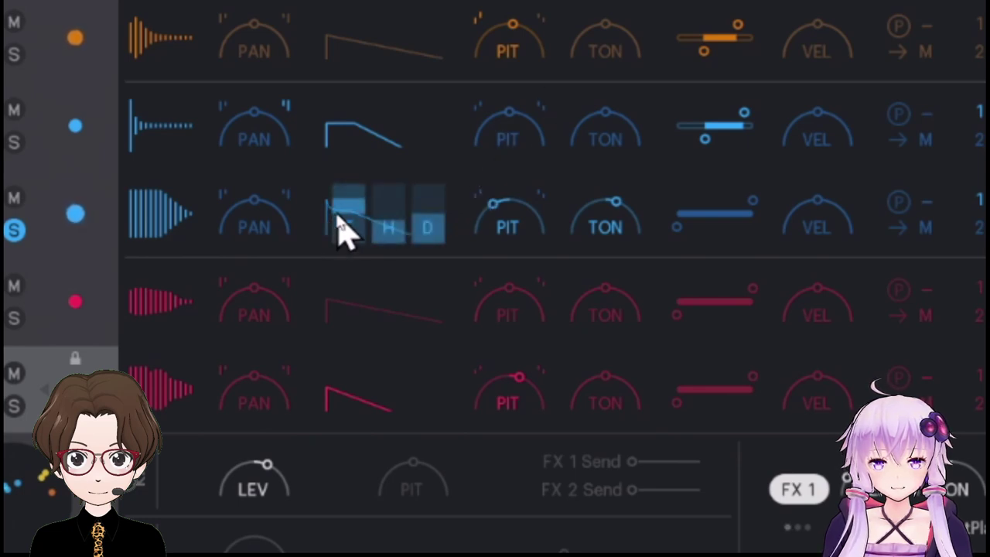
pyautogui.moveTo(341, 230); pyautogui.dragTo(341, 203)
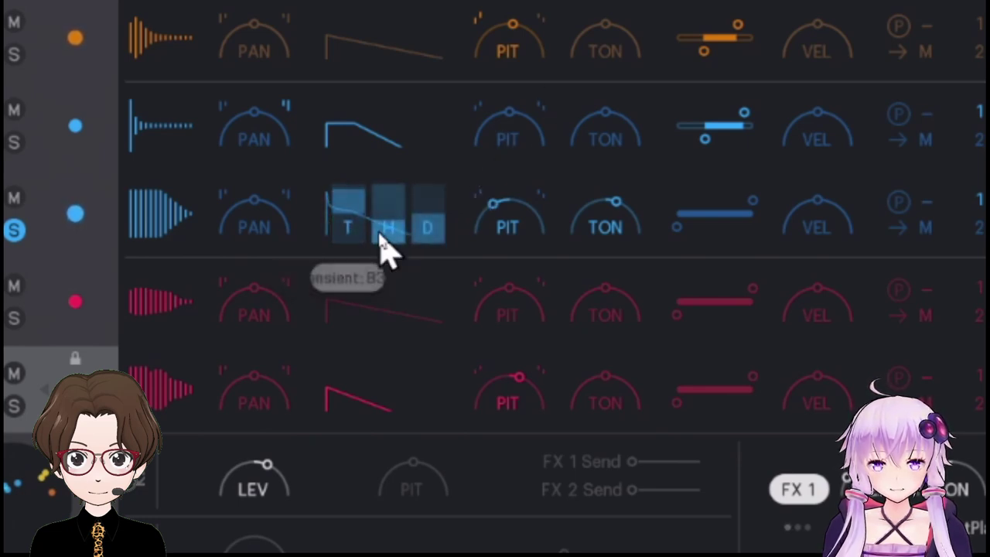
pyautogui.moveTo(389, 248); pyautogui.dragTo(429, 321)
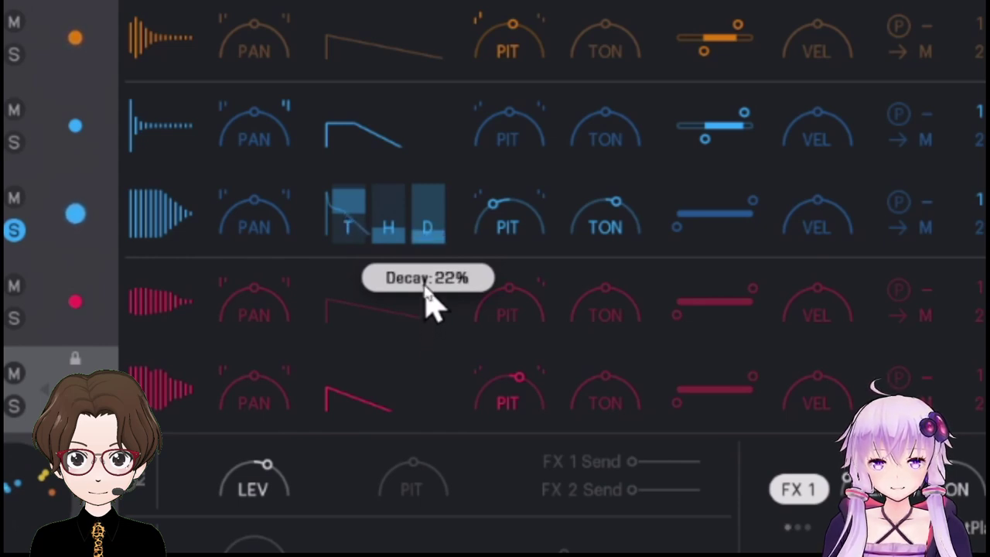
pyautogui.moveTo(424, 279); pyautogui.dragTo(425, 273)
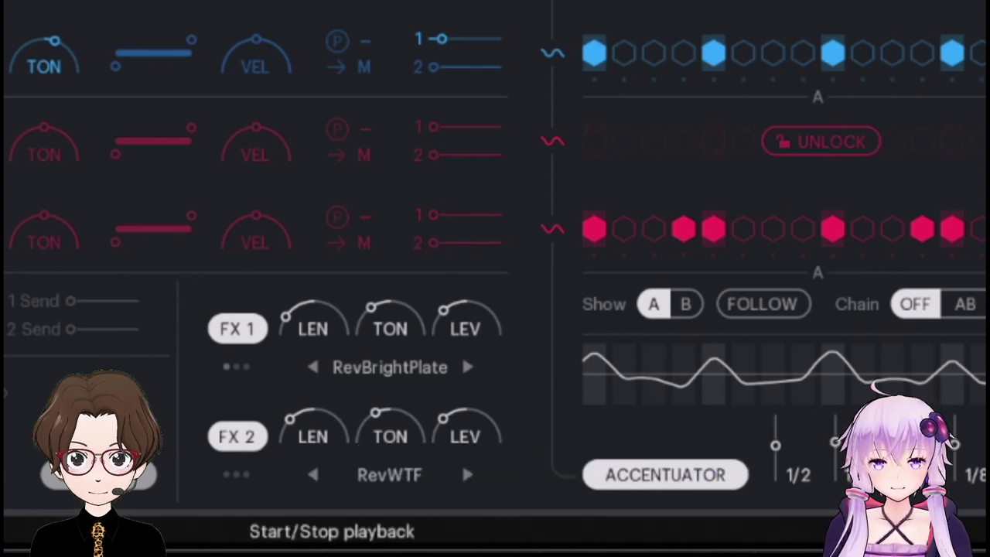
# Step: Play the pattern and switch reverse playback of the KICK 1 sample on and back off
pyautogui.press('space')
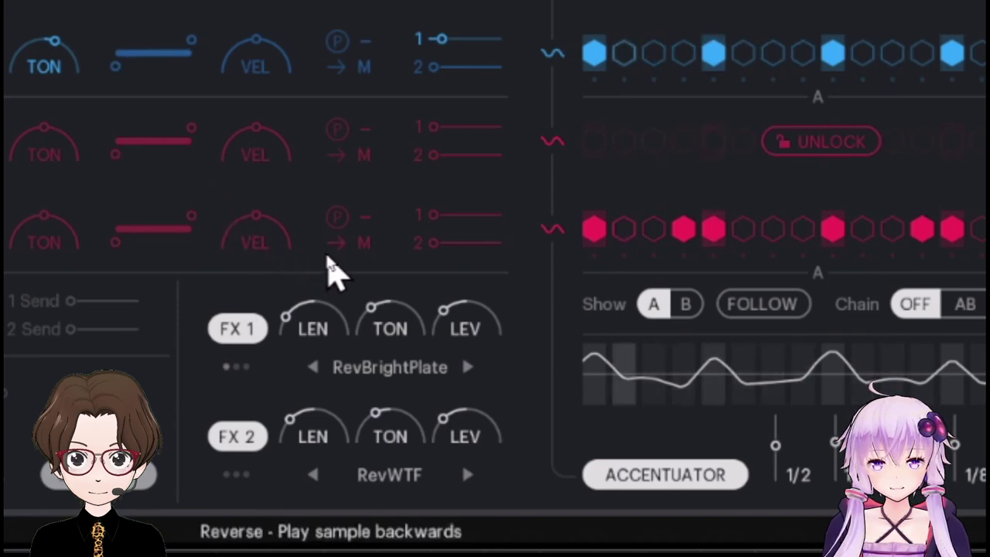
pyautogui.click(329, 259)
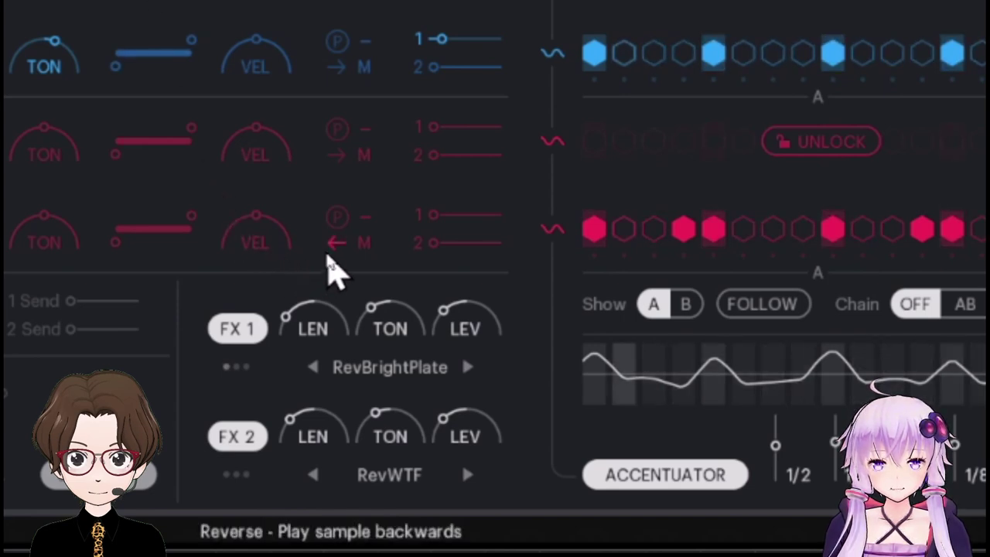
pyautogui.click(331, 259)
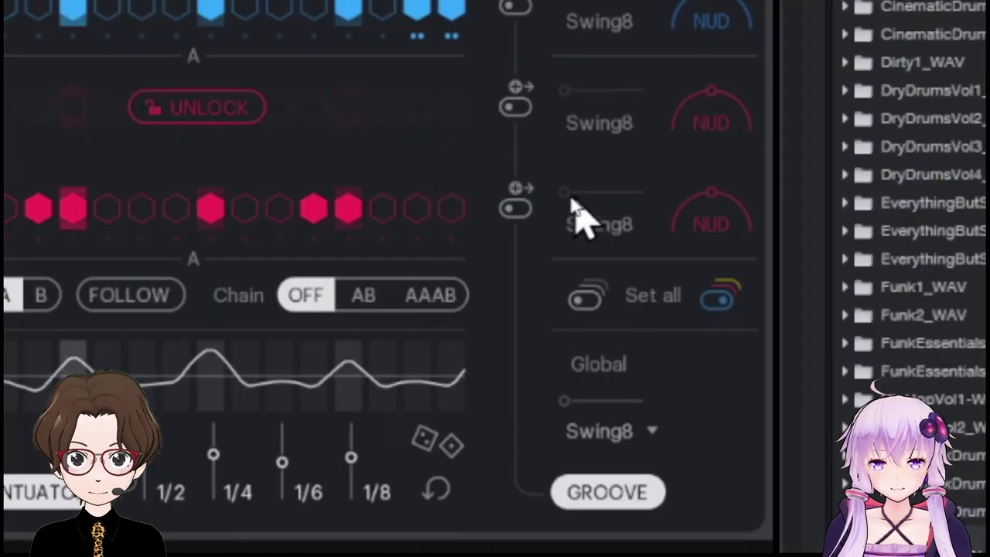
# Step: Give KICK 1 its own Swing16 groove at the full amount, and increase its nudge
pyautogui.click(745, 384)
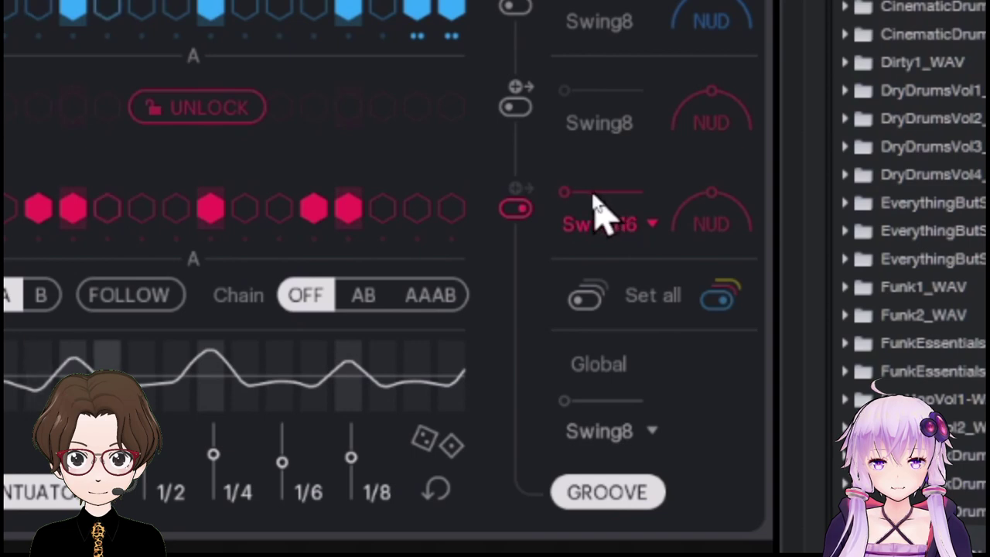
pyautogui.moveTo(560, 196); pyautogui.dragTo(662, 231)
pyautogui.moveTo(719, 226)
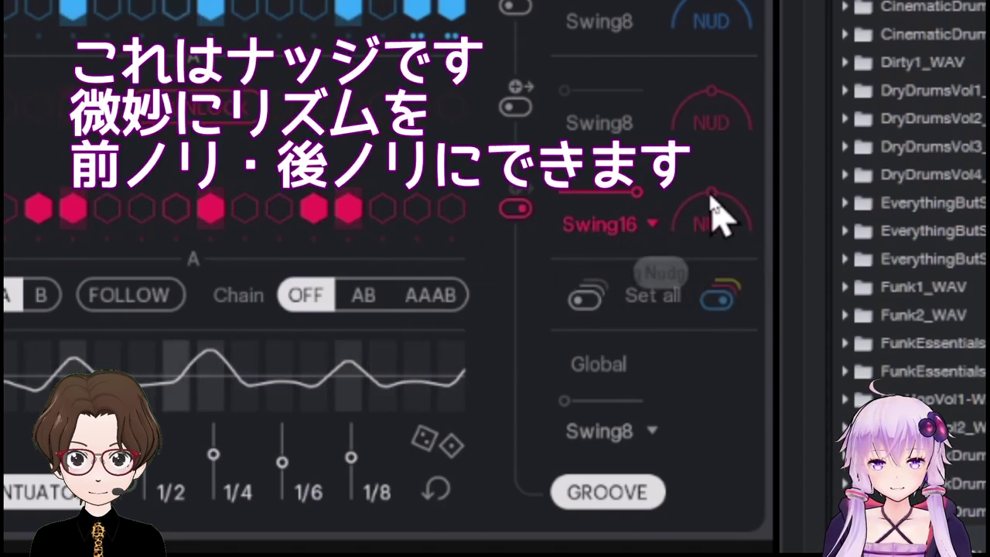
pyautogui.moveTo(722, 188); pyautogui.dragTo(731, 132)
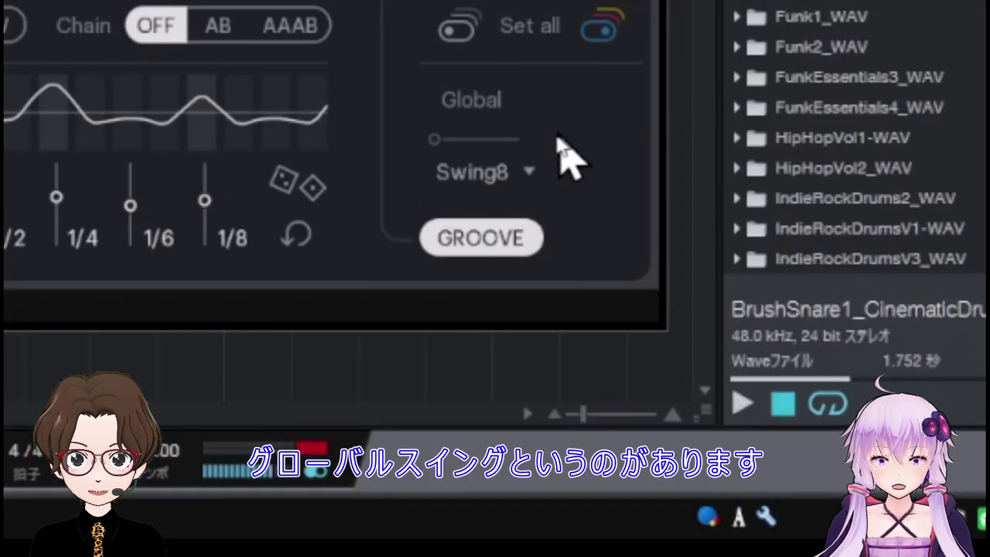
# Step: Set the global groove to Swing 8B at 100%, and return KICK 1 to the global groove
pyautogui.click(532, 175)
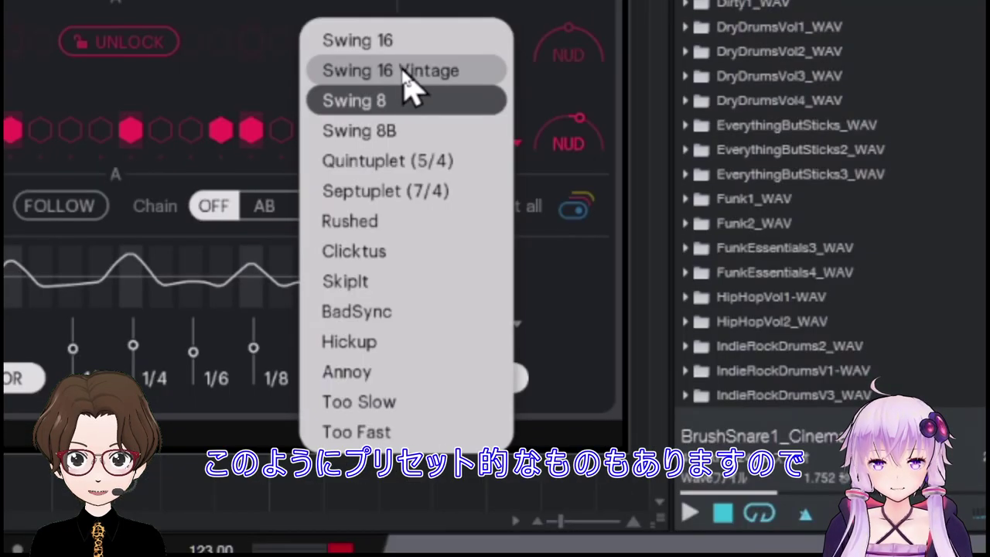
pyautogui.click(403, 129)
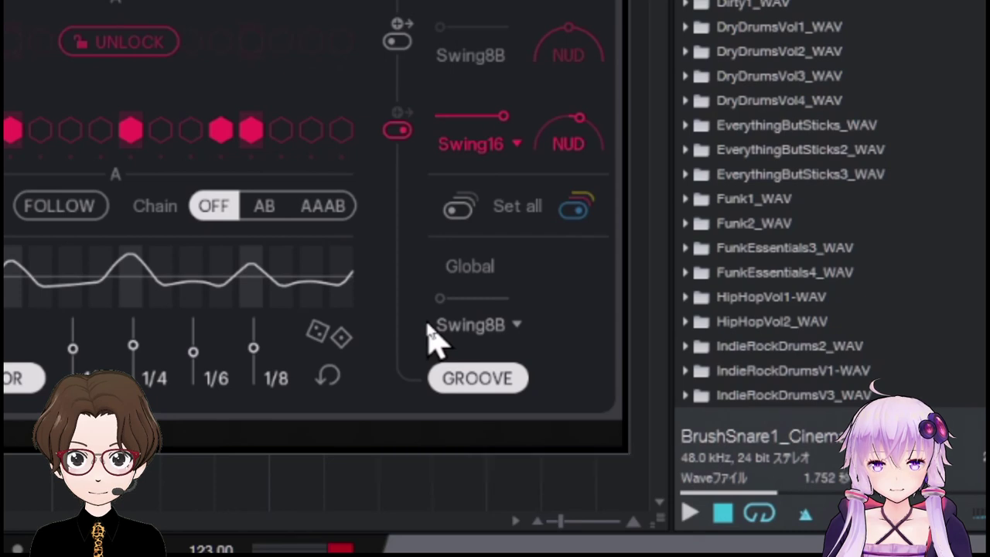
pyautogui.click(398, 129)
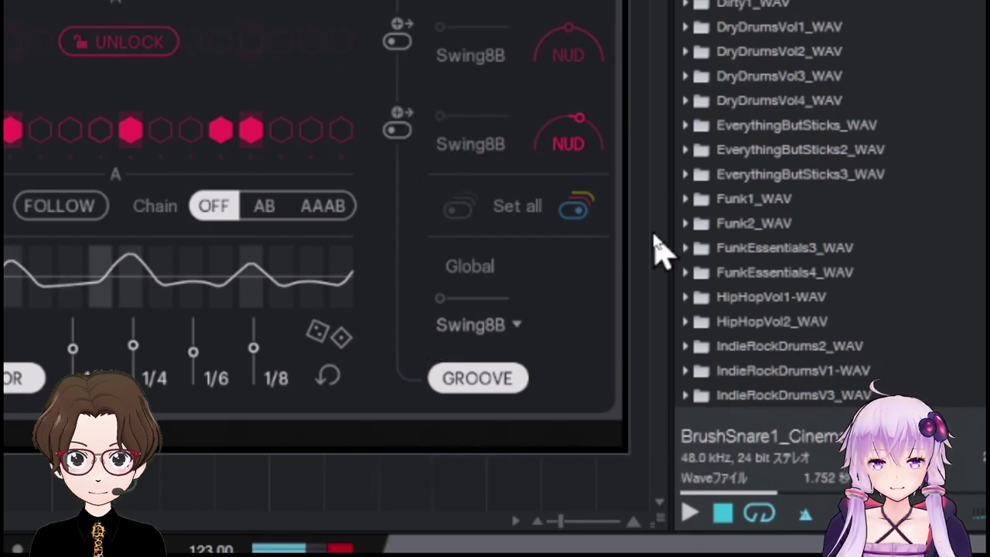
pyautogui.moveTo(447, 301)
pyautogui.moveTo(446, 303); pyautogui.dragTo(516, 303)
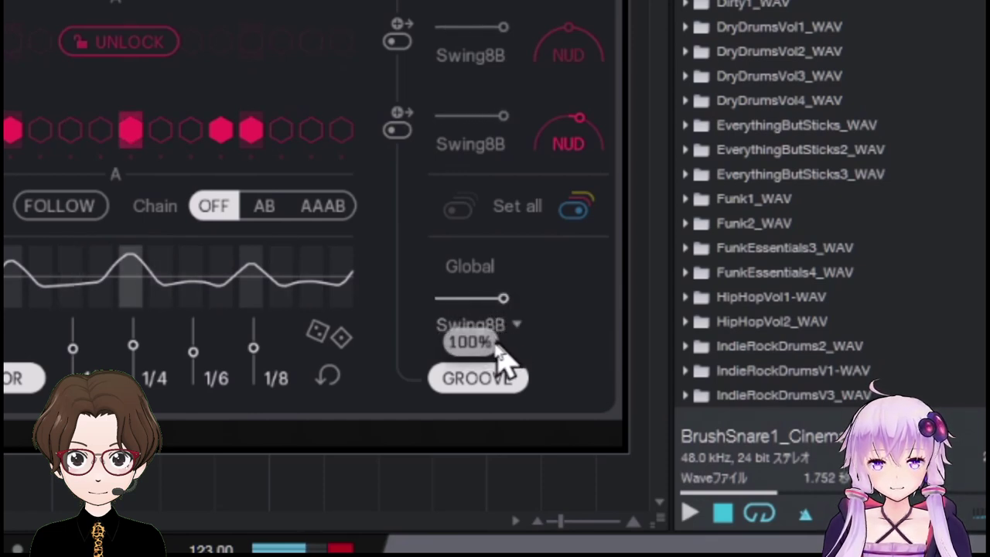
# Step: Switch the global groove to Swing 8 and on to SkipIt, and play the pattern
pyautogui.click(495, 335)
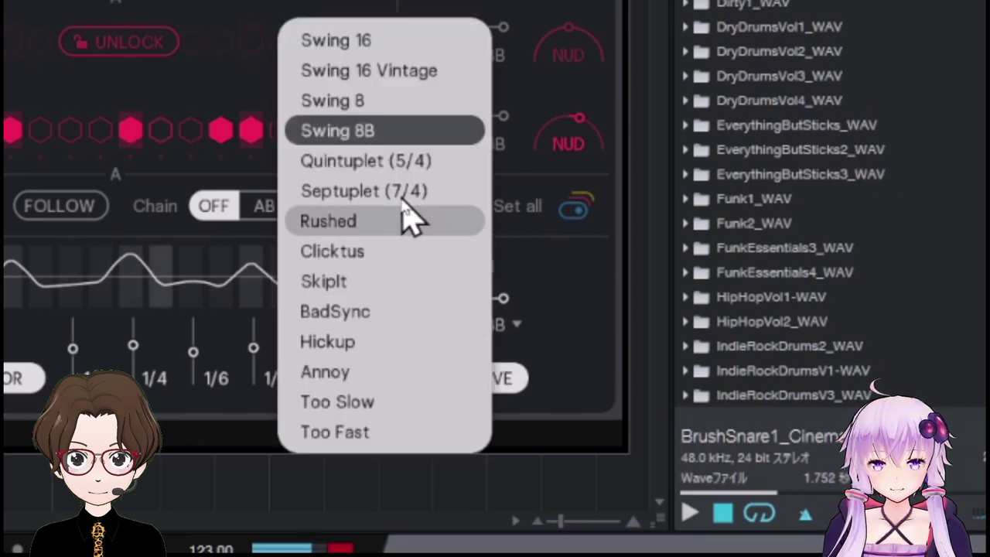
pyautogui.click(379, 104)
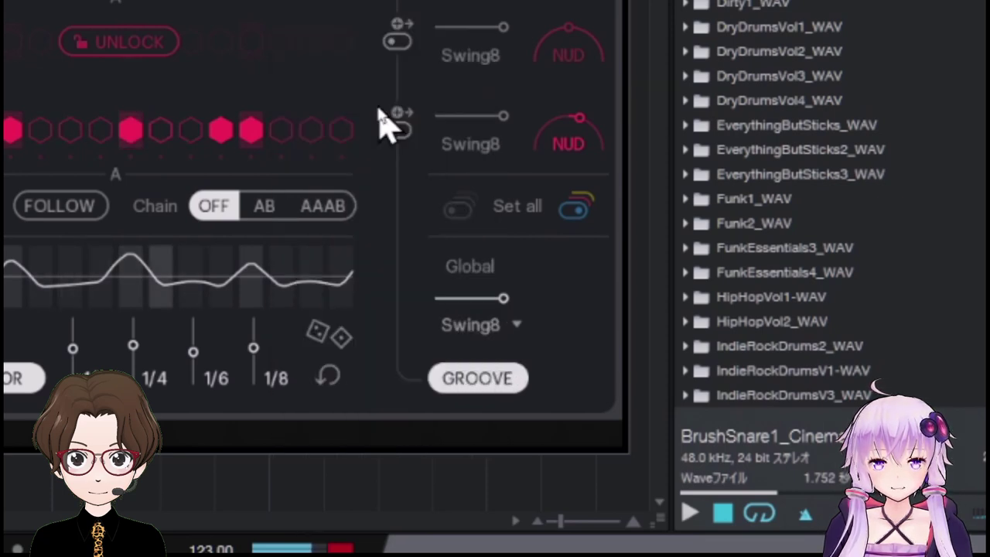
pyautogui.click(514, 325)
pyautogui.click(357, 292)
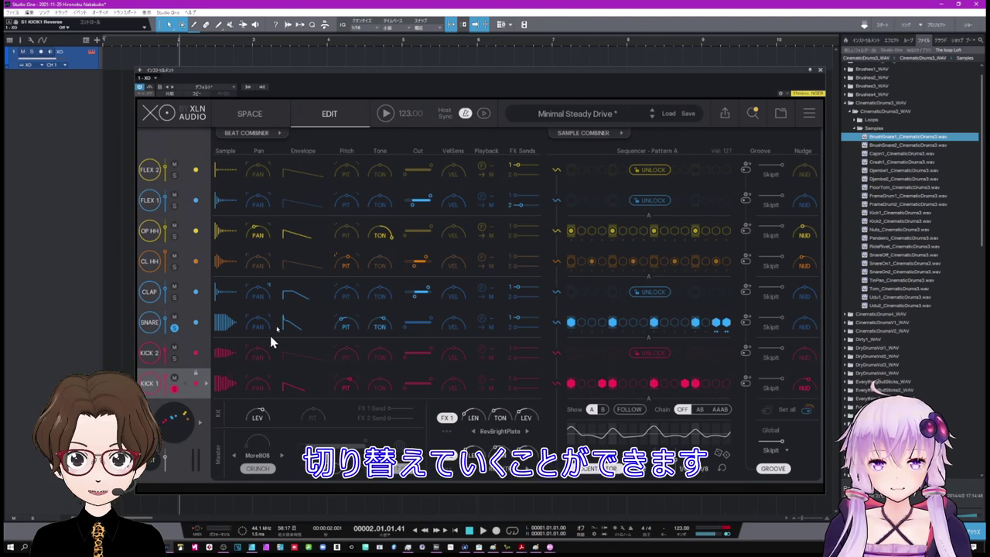
pyautogui.click(386, 115)
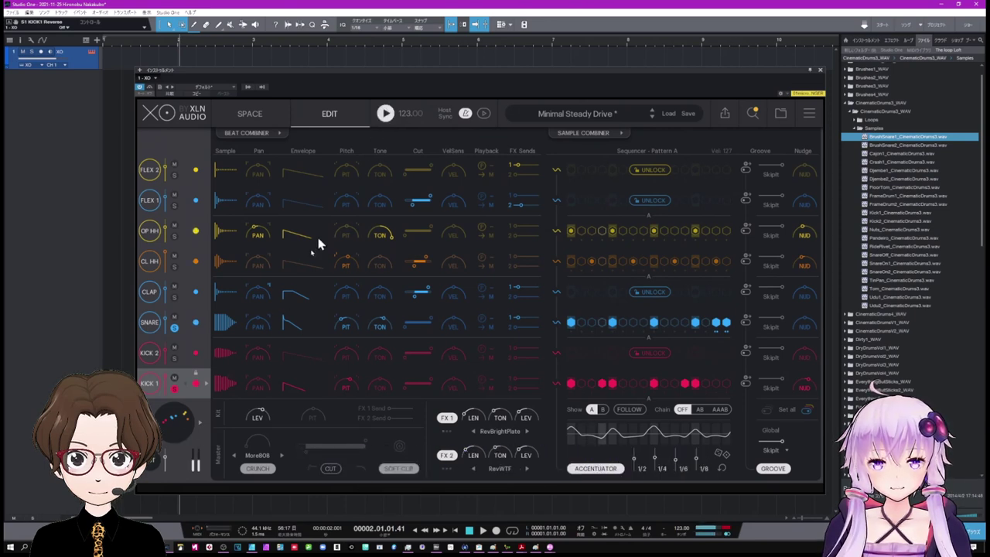
# Step: Set the global groove amount to 0% and cycle the whole kit through similar sample combinations
pyautogui.click(202, 427)
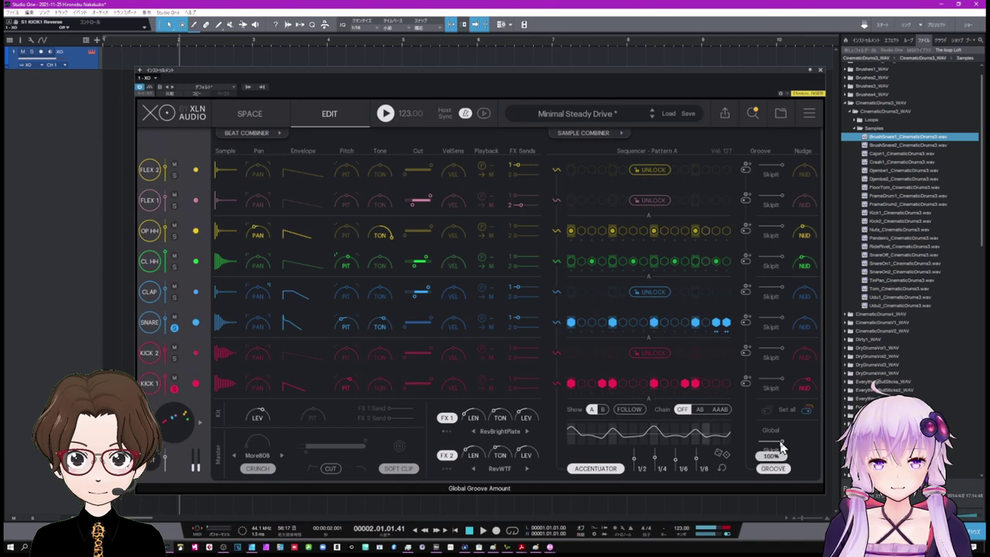
pyautogui.moveTo(763, 447); pyautogui.dragTo(748, 448)
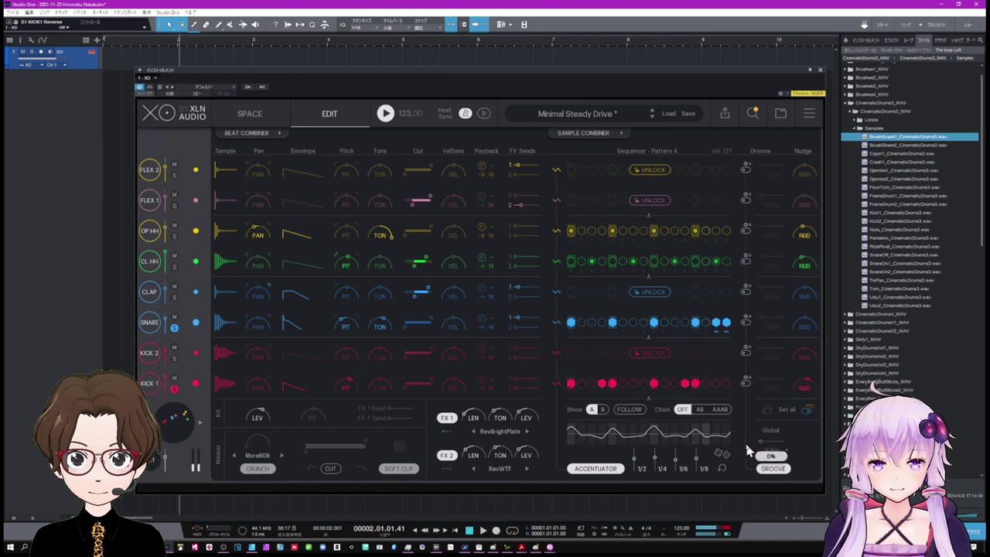
pyautogui.click(198, 425)
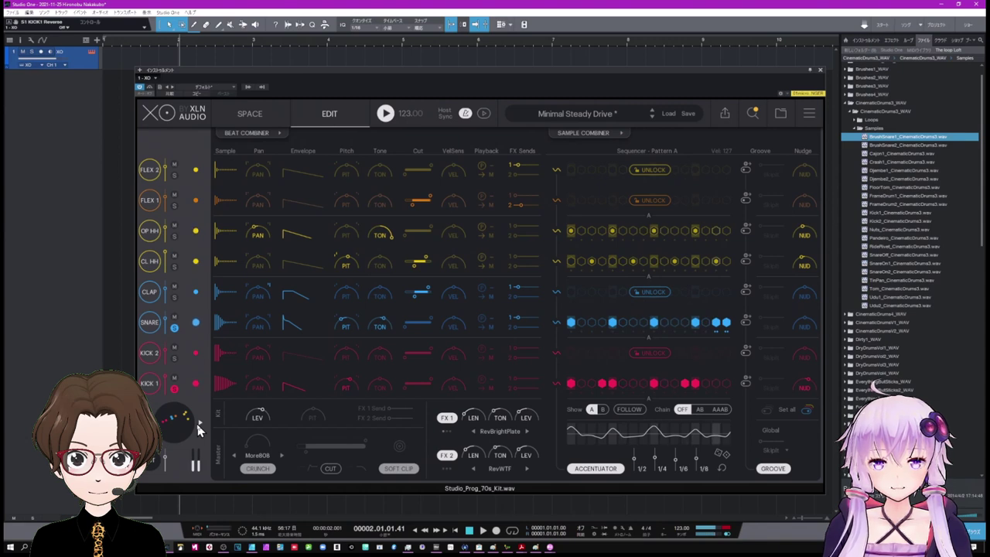
pyautogui.click(199, 425)
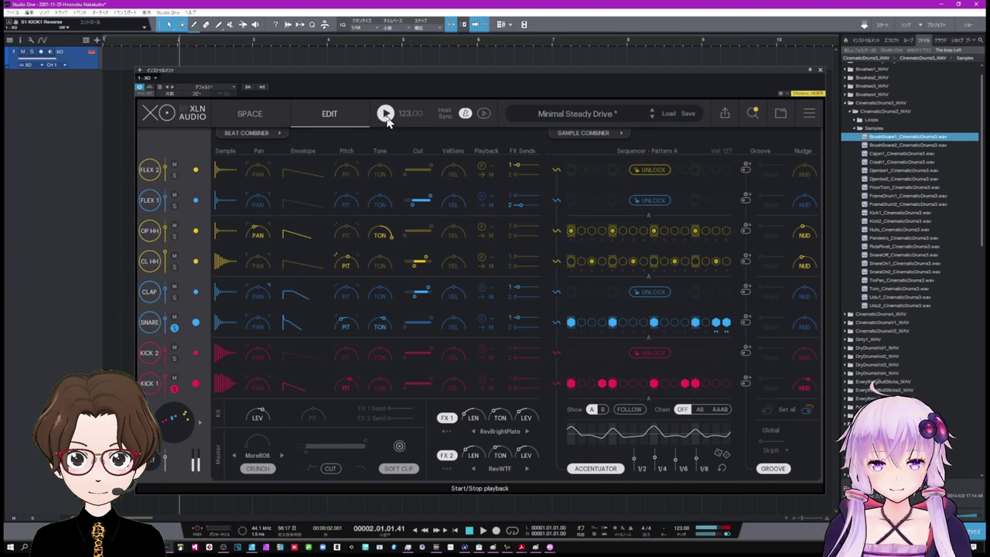
# Step: Step forward through the presets from Minimal Steady Triplets to Nerve Racker, and stop playback
pyautogui.click(651, 118)
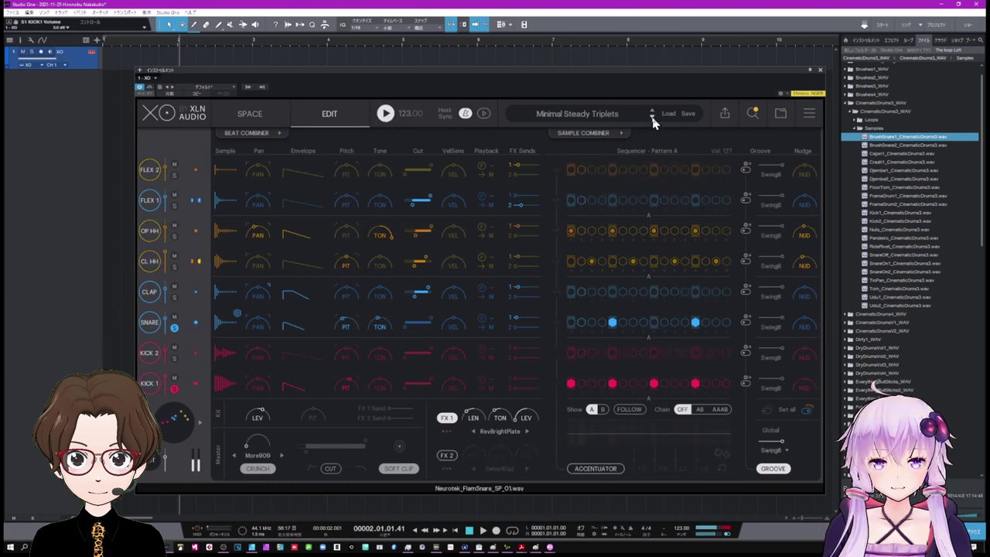
pyautogui.click(652, 117)
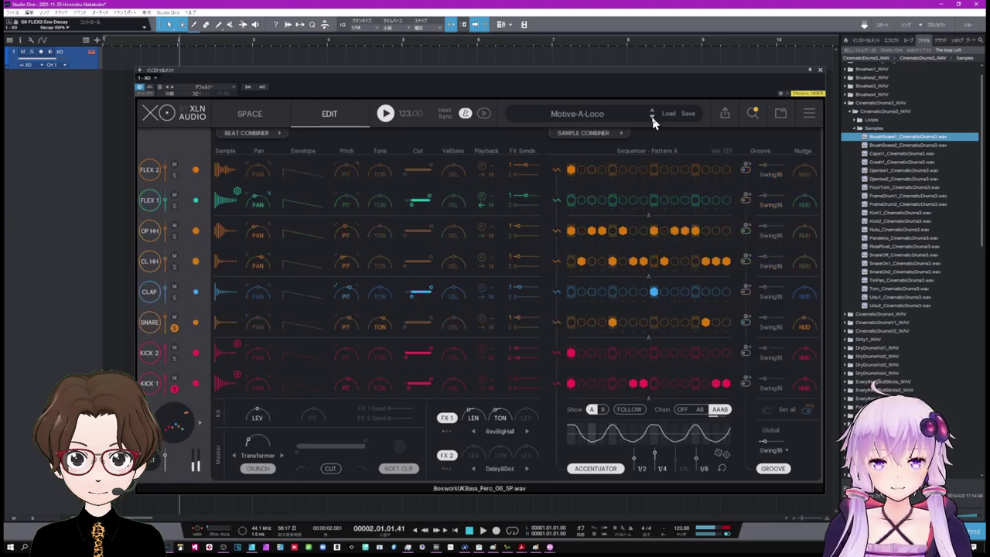
pyautogui.click(651, 119)
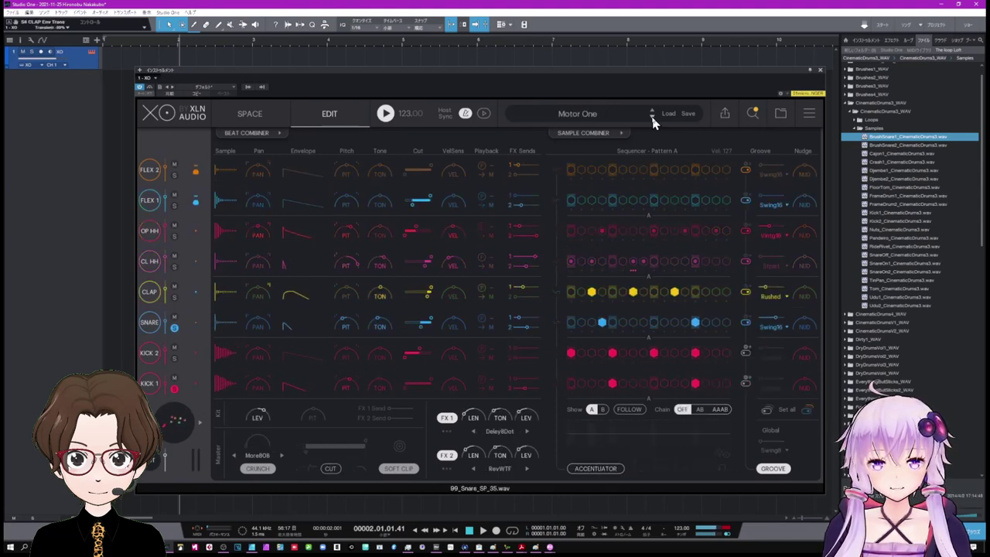
pyautogui.click(651, 120)
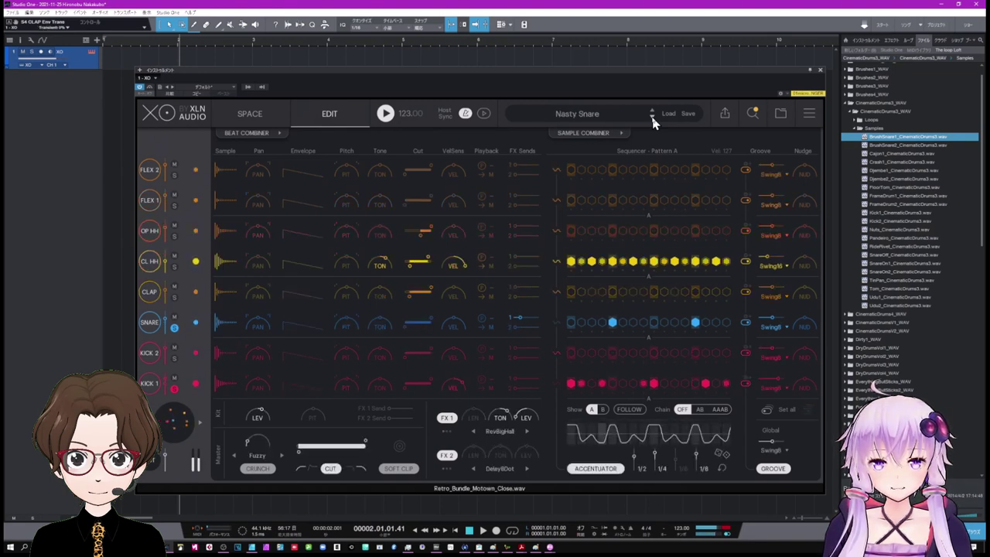
pyautogui.click(652, 119)
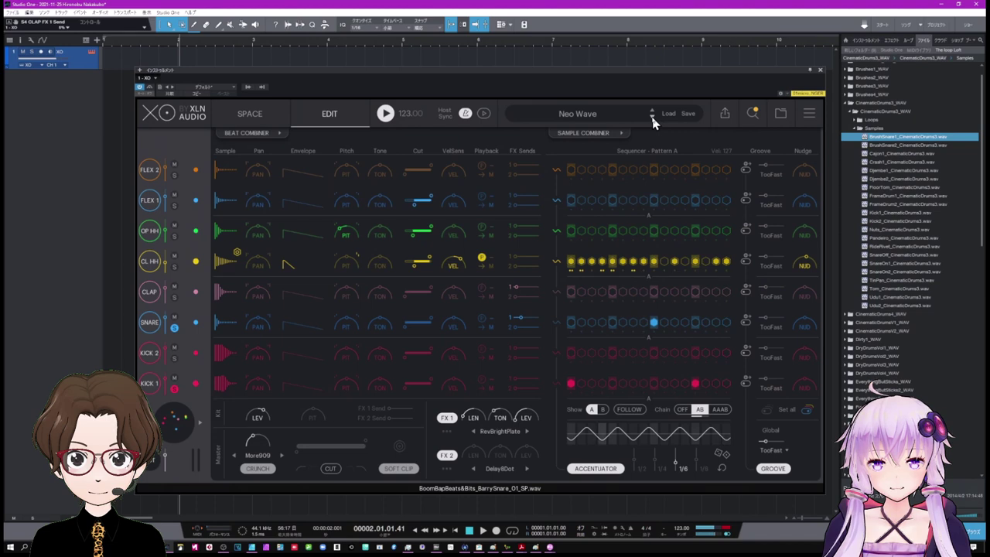
pyautogui.click(651, 119)
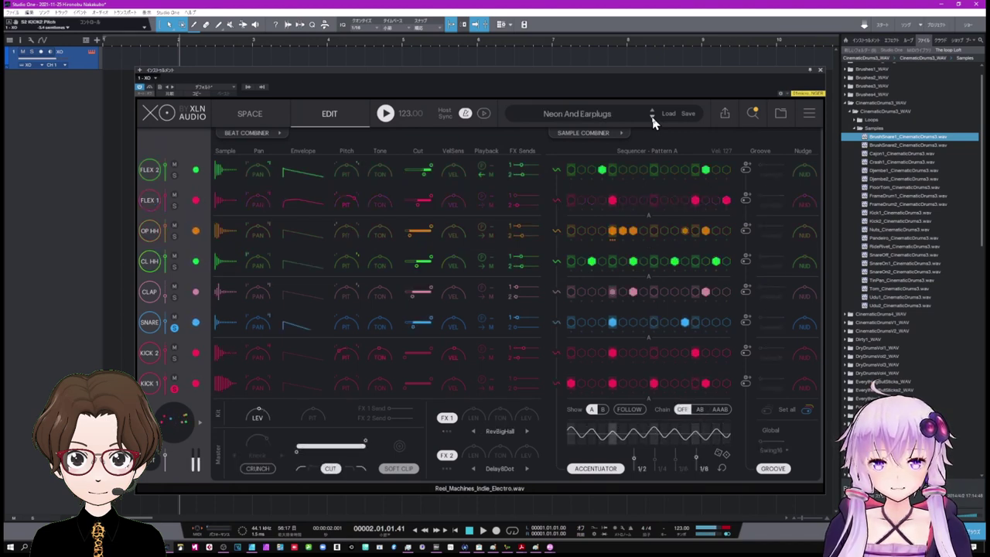
pyautogui.click(651, 119)
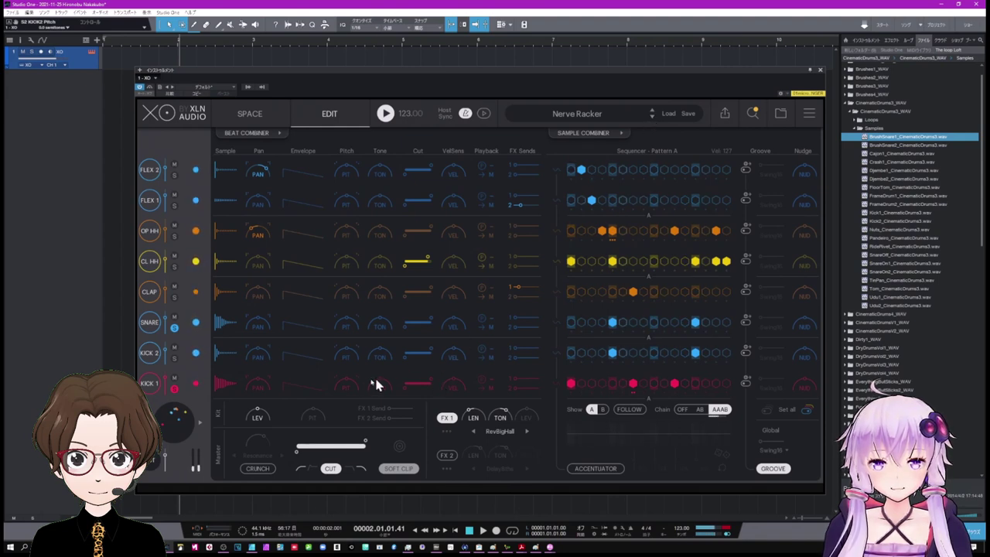
pyautogui.click(385, 113)
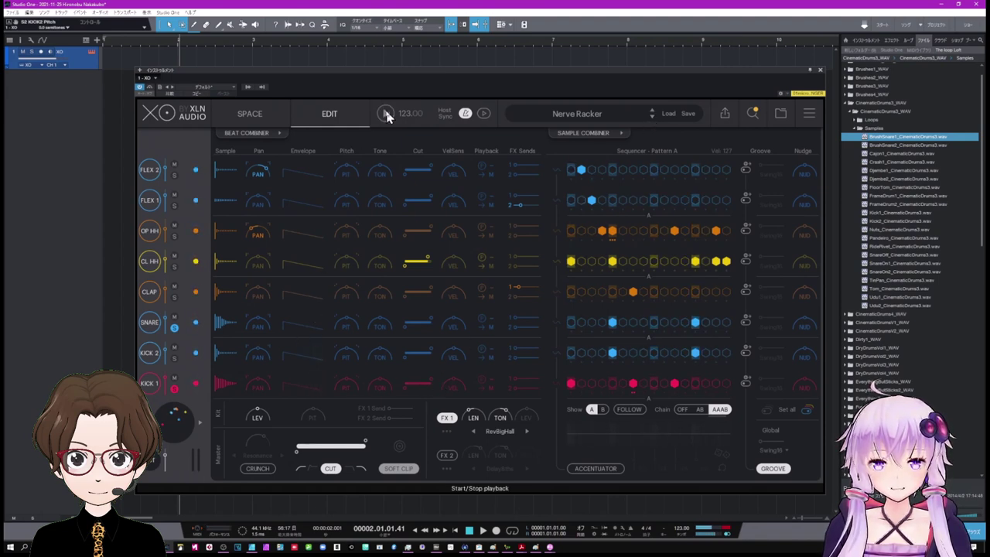
# Step: Open the preset browser and save the Nerve Racker beat as a new preset named "Soncho TEST"
pyautogui.click(577, 115)
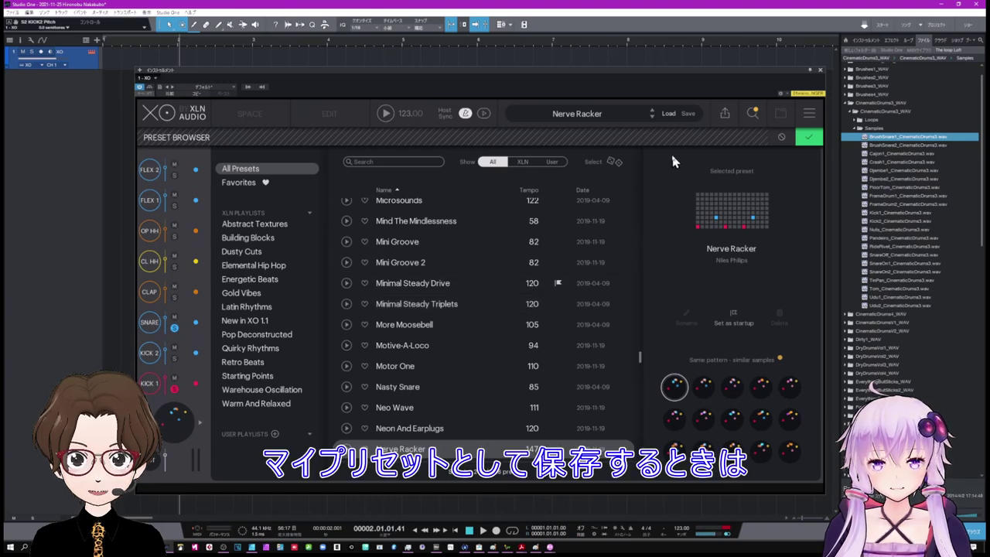
pyautogui.click(686, 114)
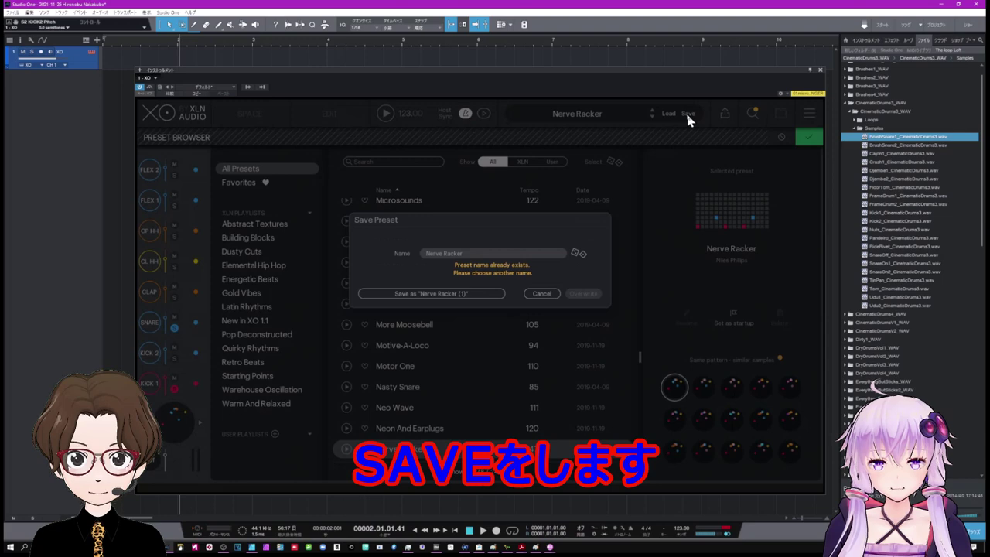
pyautogui.click(462, 253)
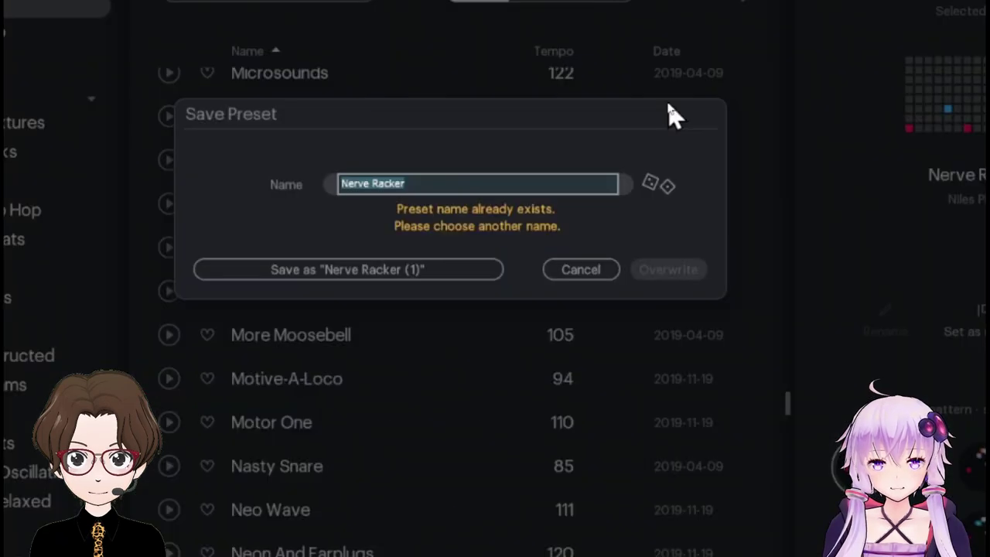
pyautogui.write('S')
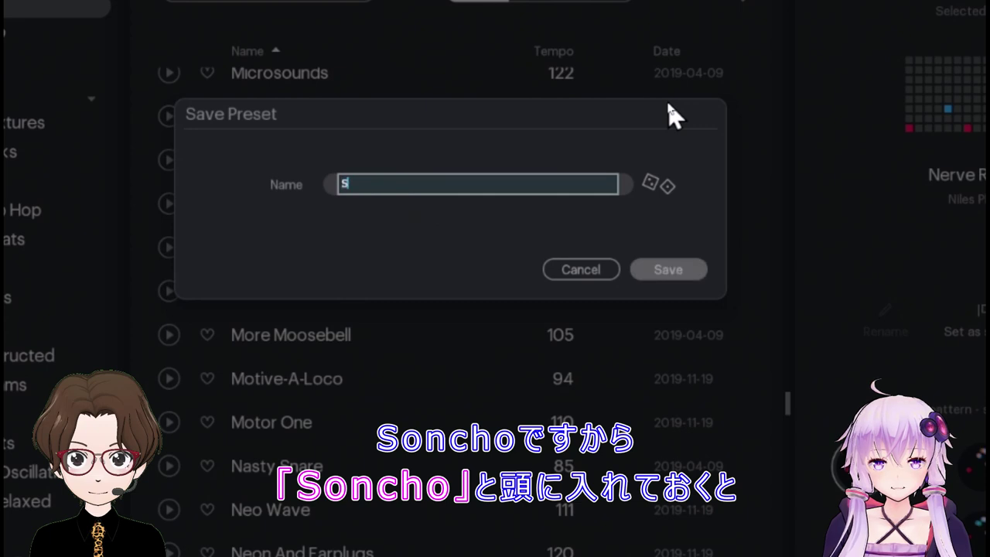
pyautogui.write('oncho')
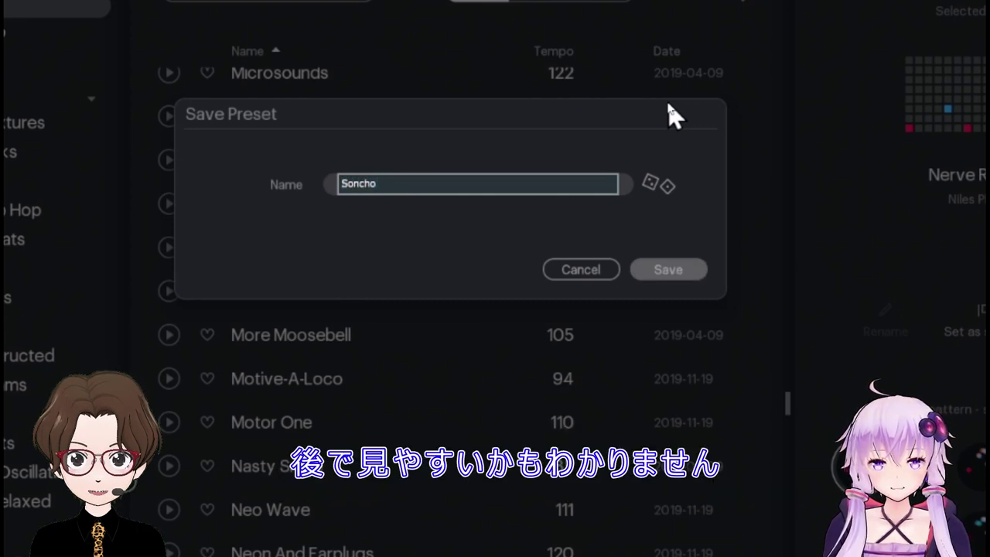
pyautogui.write(' T')
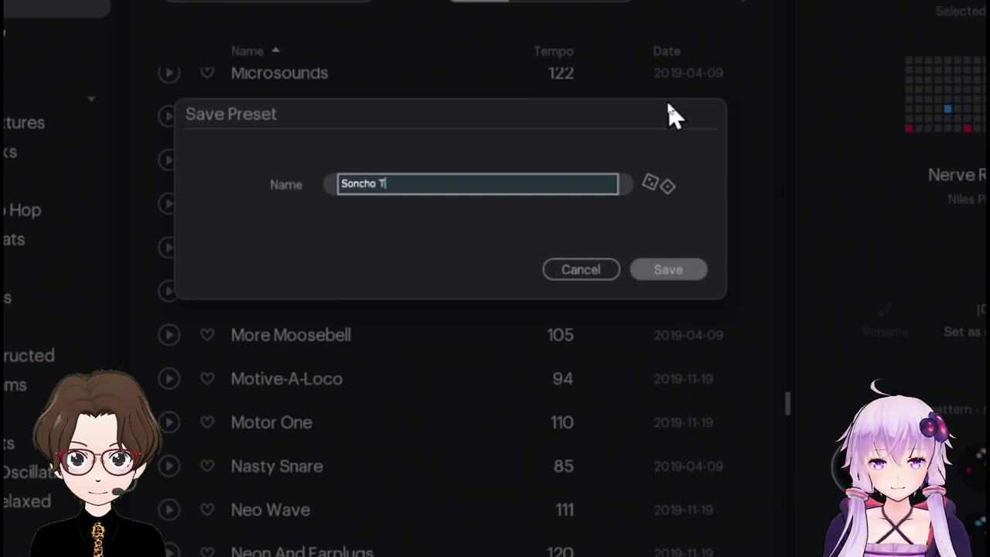
pyautogui.write('EST')
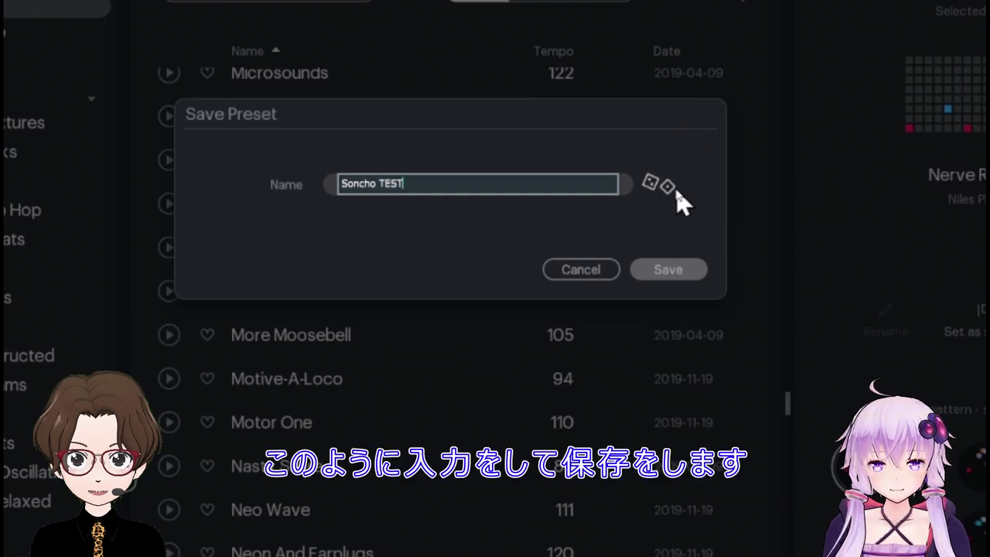
pyautogui.click(666, 270)
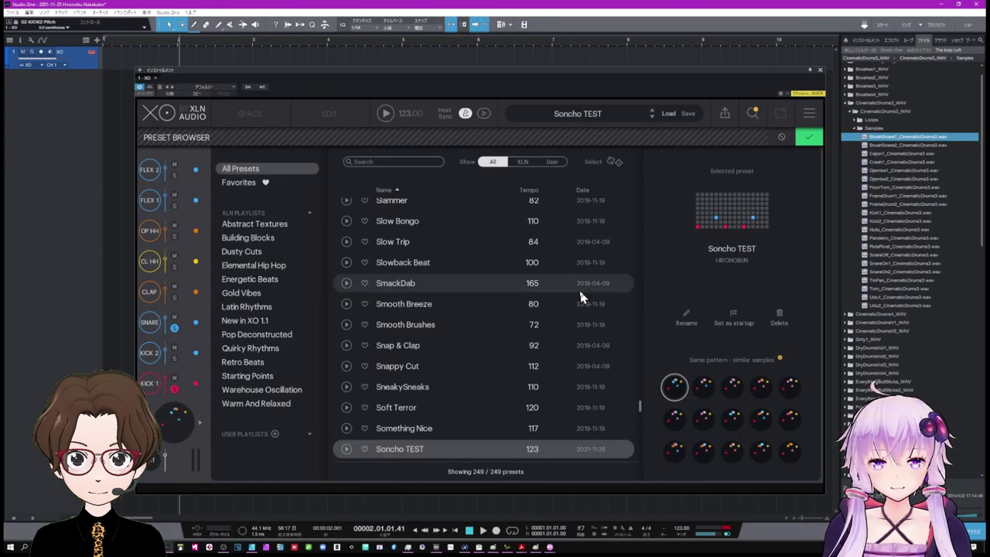
# Step: Mark the Soncho TEST preset as a favorite, and filter the presets by favorites and by user-made ones
pyautogui.scroll(-4, 438, 368)
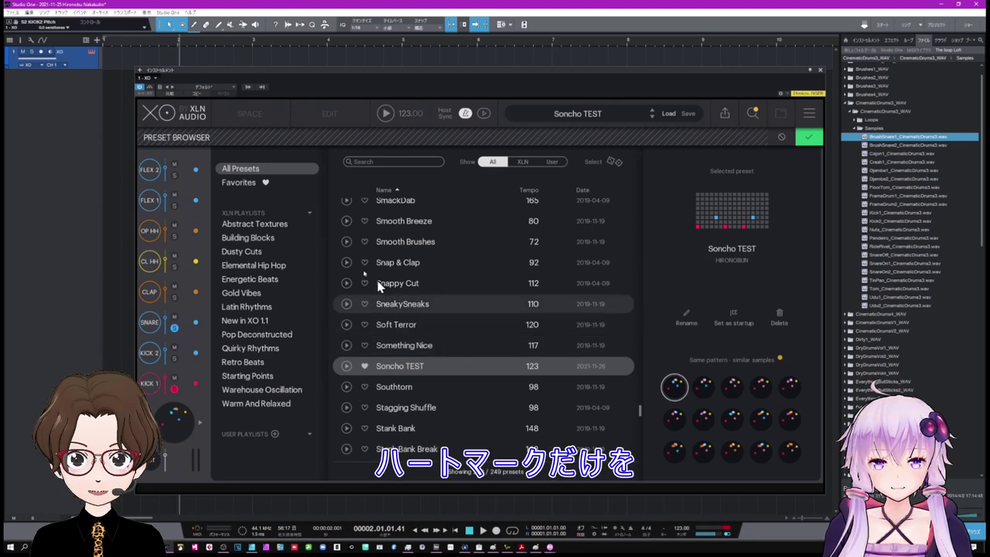
pyautogui.click(246, 185)
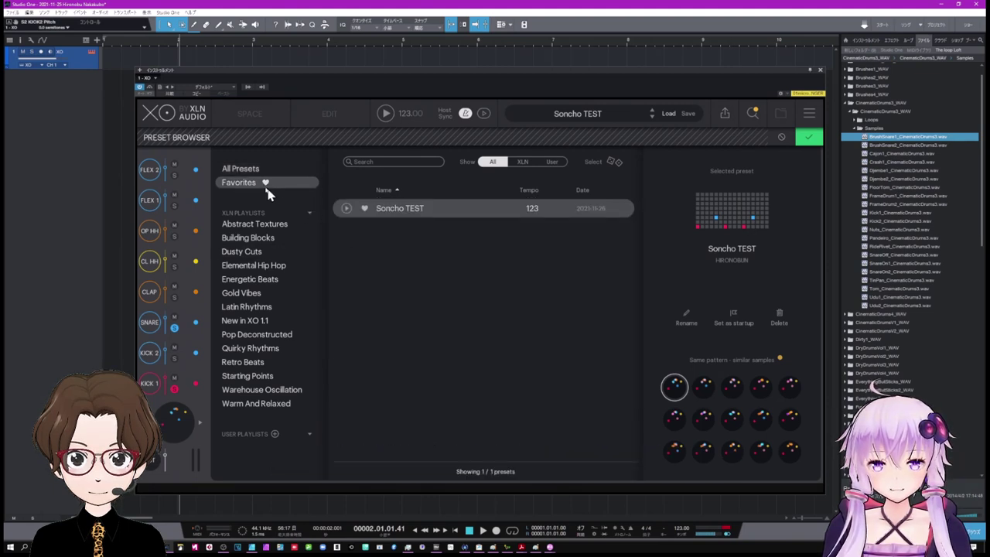
pyautogui.click(248, 171)
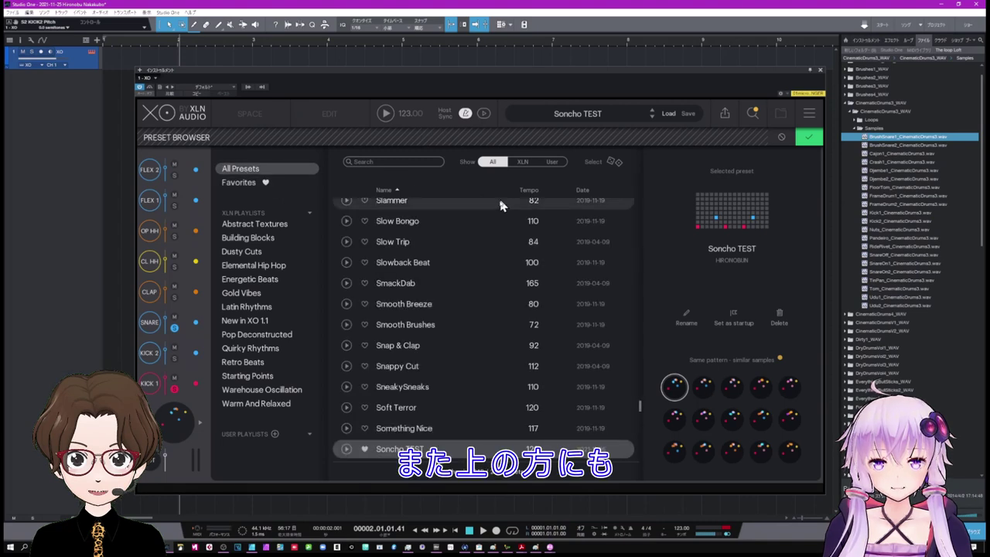
pyautogui.click(554, 164)
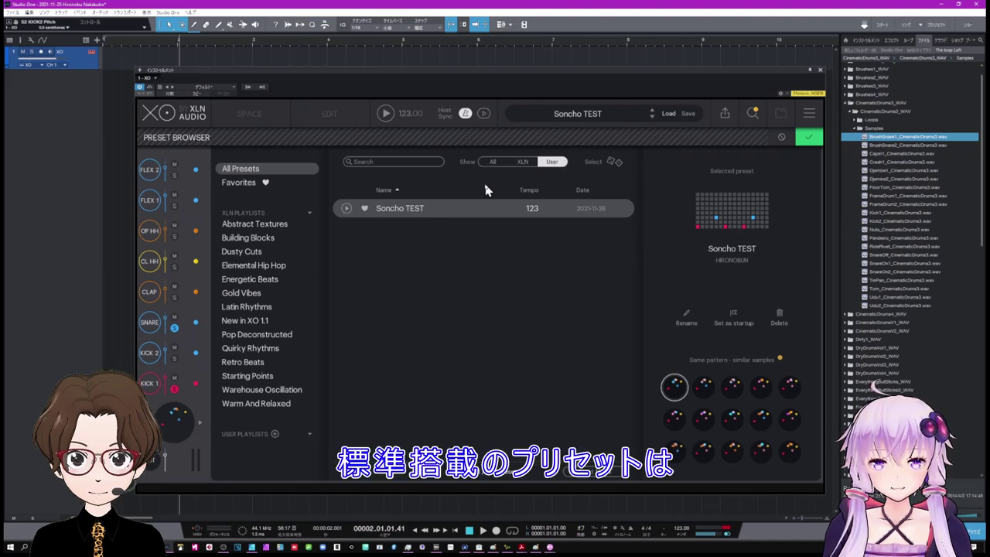
# Step: Browse the XLN playlists Abstract Textures, Building Blocks, Dusty Cuts, Elemental Hip Hop and New in XO 1.1
pyautogui.click(263, 224)
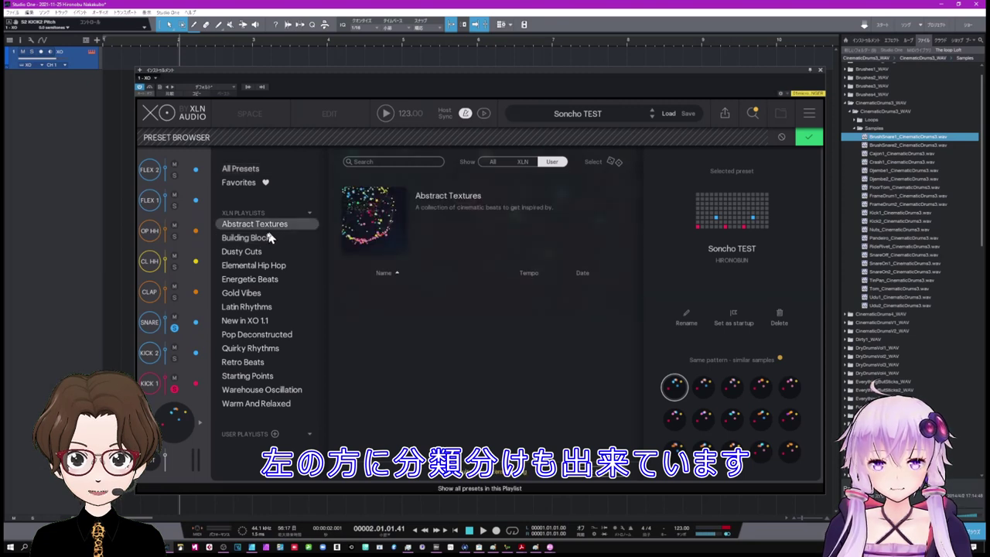
pyautogui.click(268, 237)
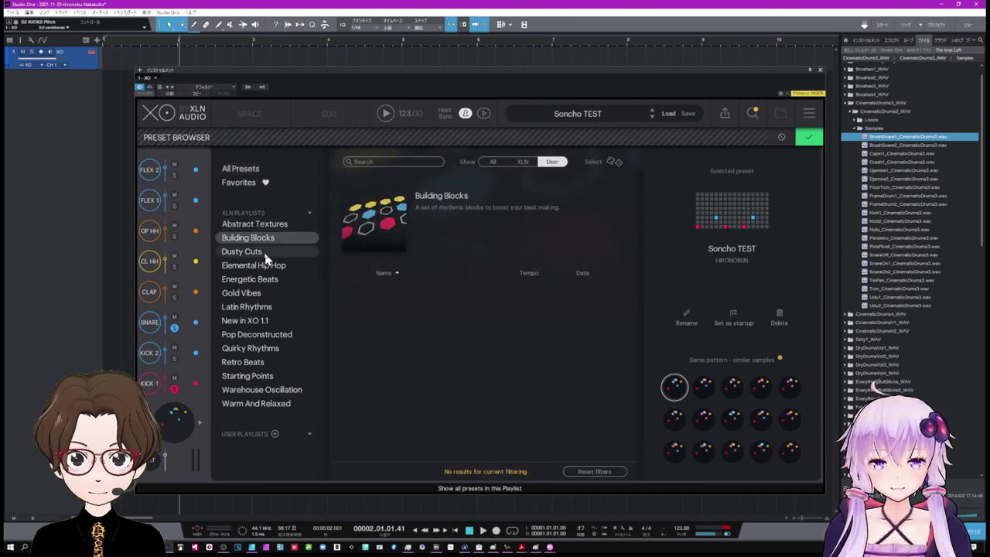
pyautogui.click(265, 256)
pyautogui.click(264, 266)
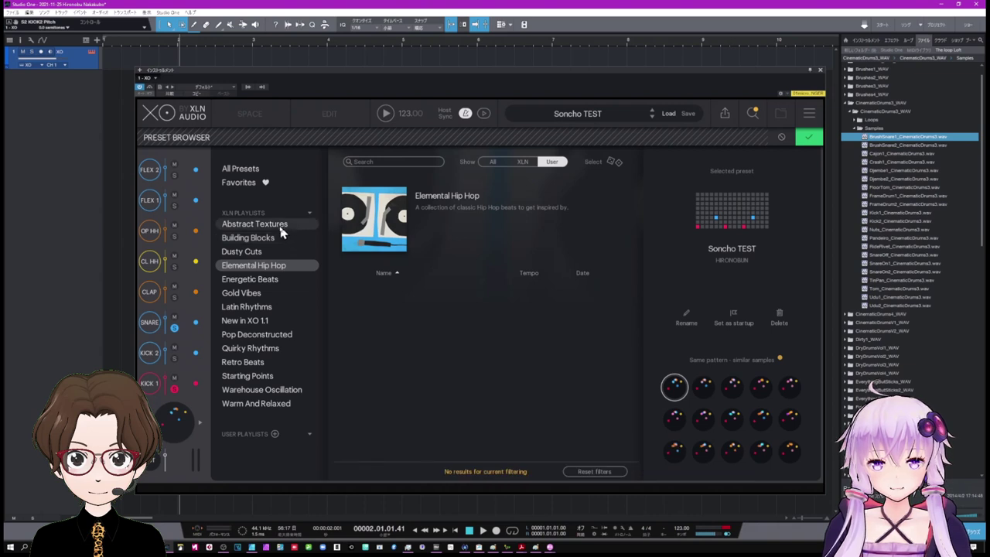
pyautogui.click(245, 320)
# Step: Show presets from all sources and browse the Pop Deconstructed, Quirky Rhythms, Retro Beats and Starting Points playlists
pyautogui.click(492, 162)
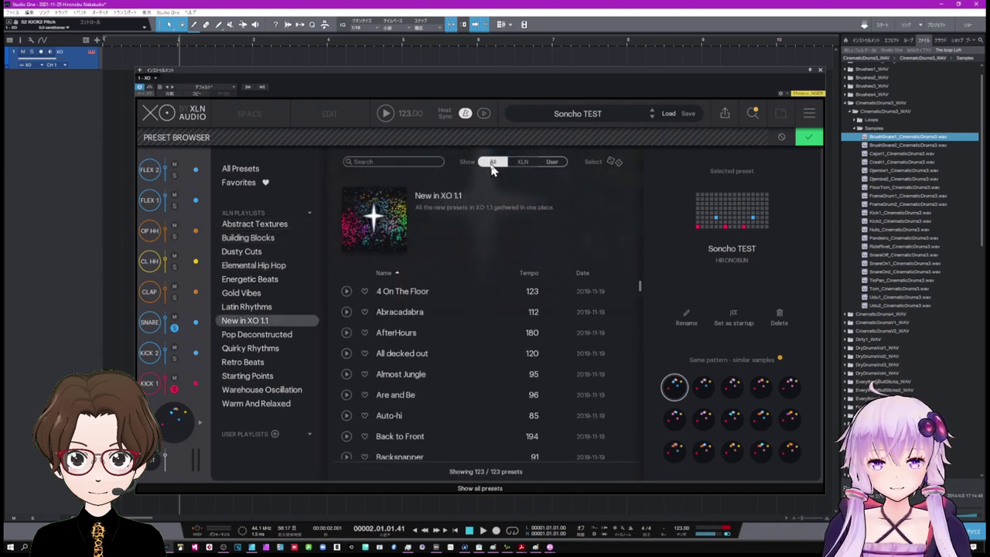
pyautogui.click(262, 335)
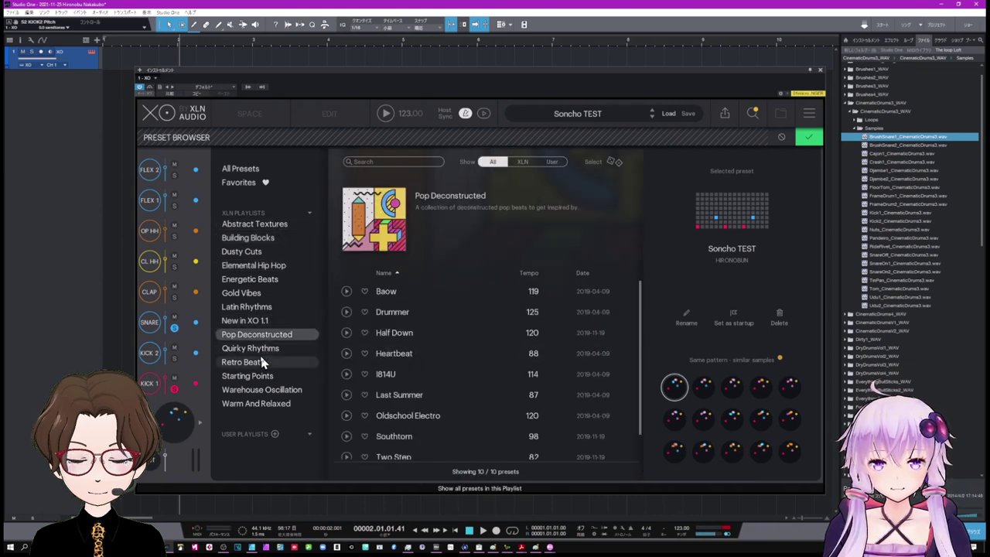
pyautogui.click(262, 350)
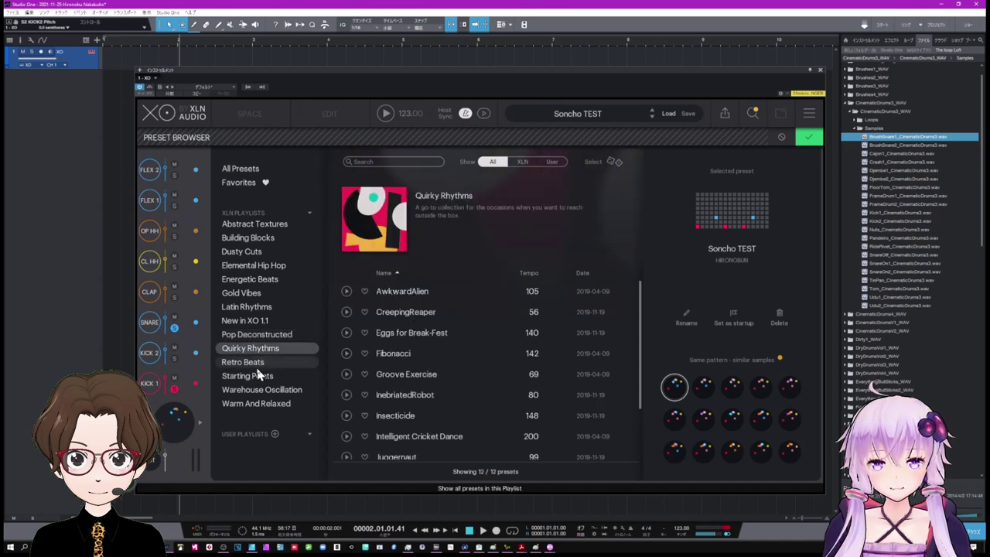
pyautogui.click(258, 366)
pyautogui.click(258, 377)
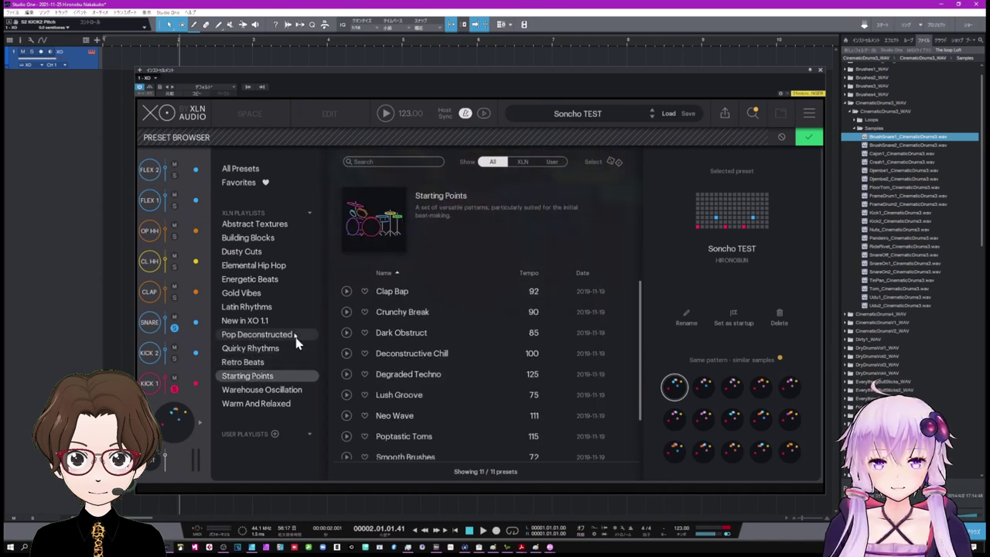
# Step: Audition the Clap Bap, Crunchy Break, Dark Obstruct and Deconstructive Chill presets from the Starting Points playlist
pyautogui.click(345, 294)
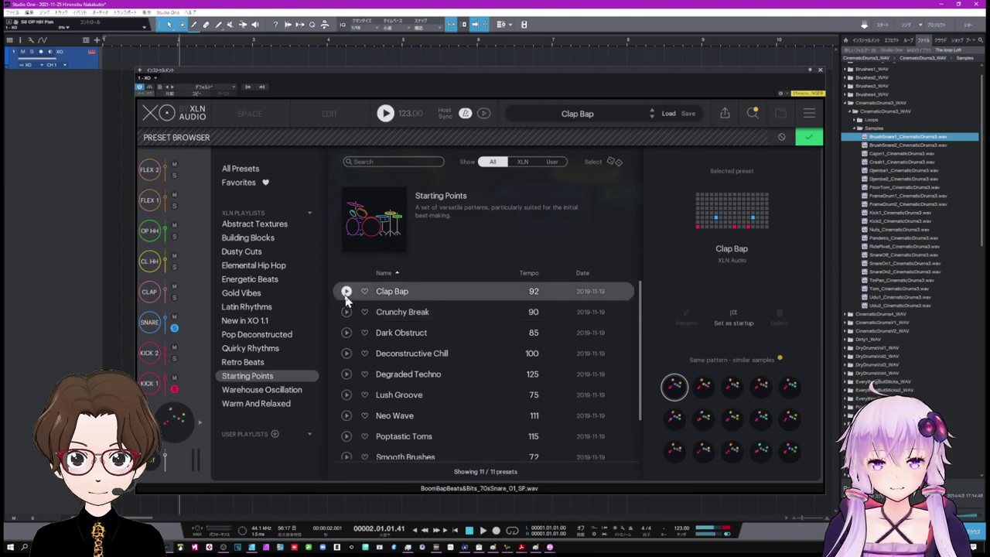
pyautogui.click(346, 312)
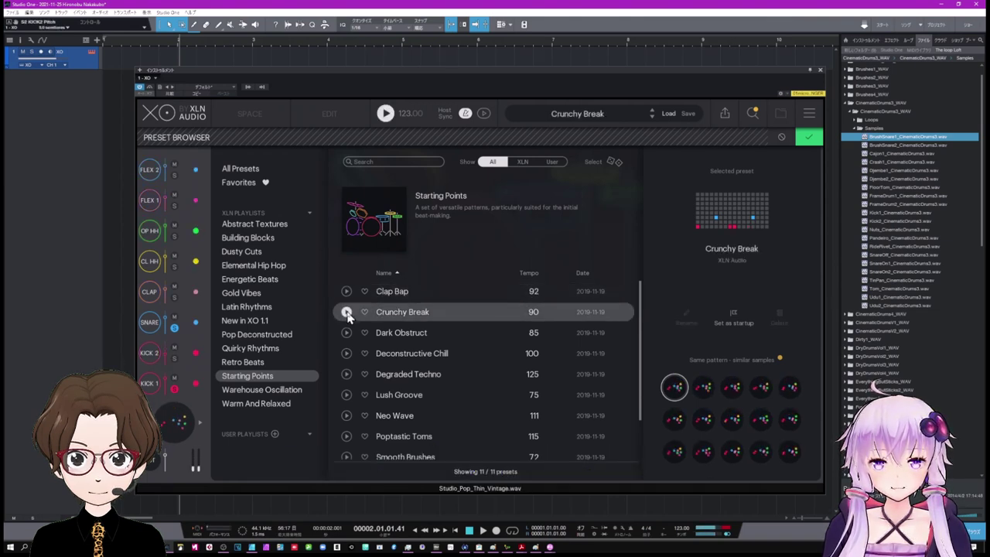
pyautogui.click(346, 333)
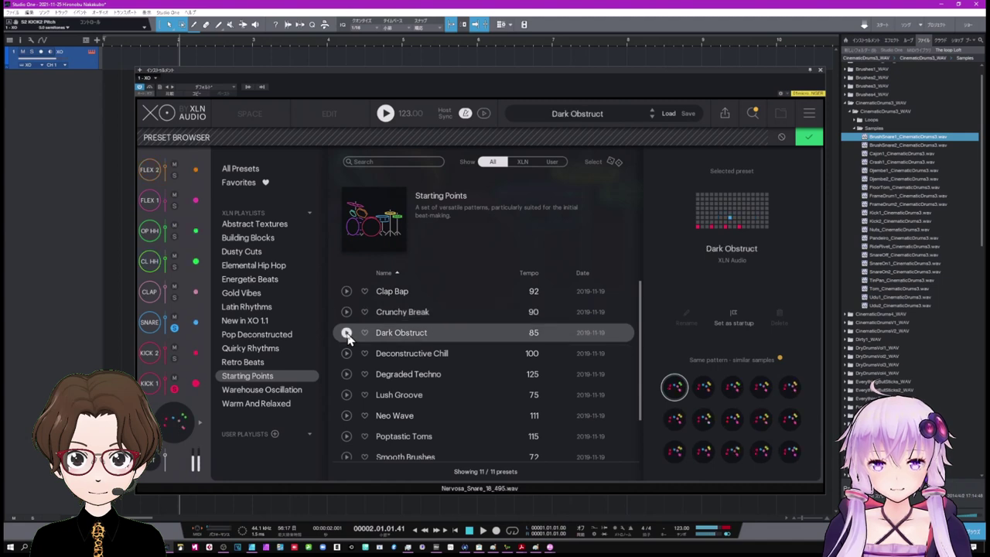
pyautogui.click(347, 354)
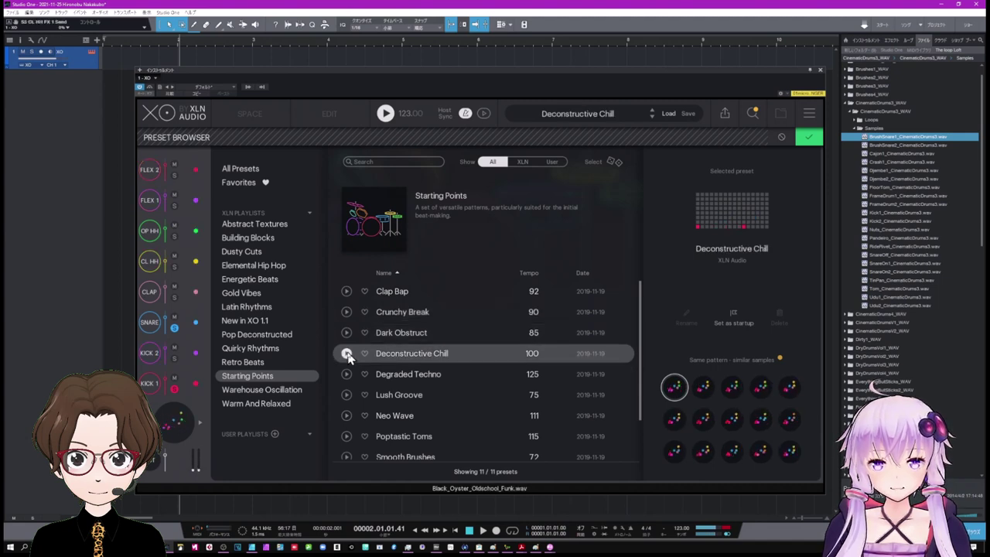
# Step: Audition the Degraded Techno and Neo Wave presets from the Starting Points playlist
pyautogui.click(346, 374)
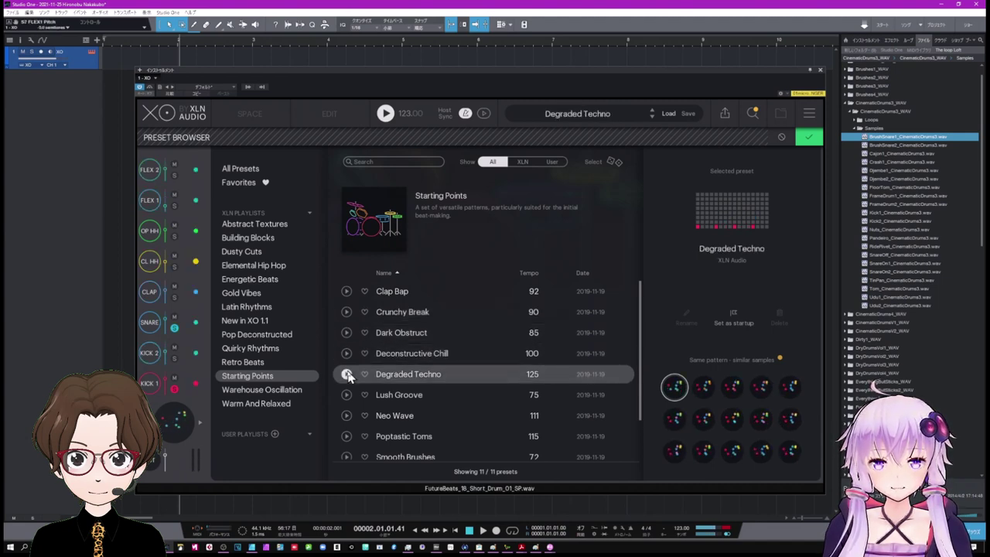
pyautogui.scroll(-2, 348, 377)
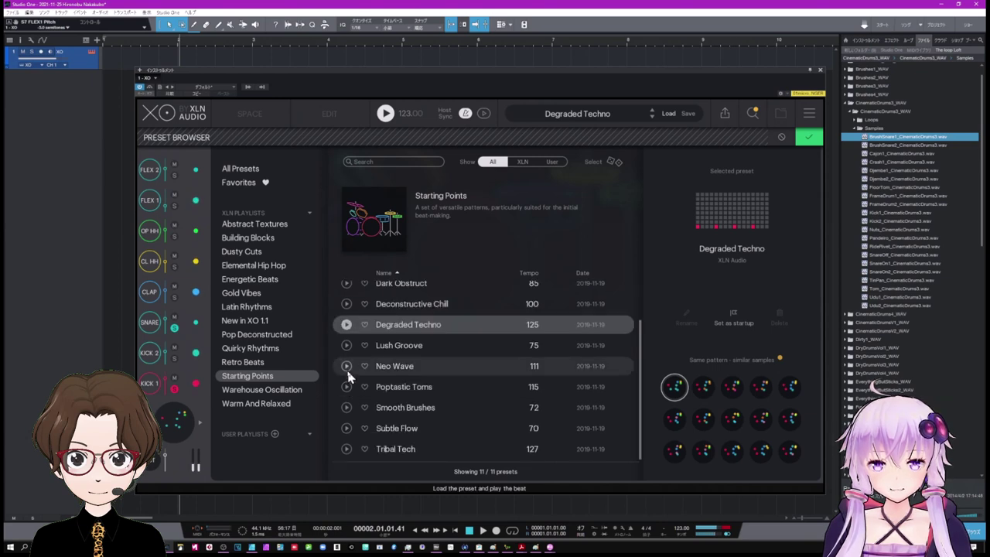
pyautogui.click(347, 367)
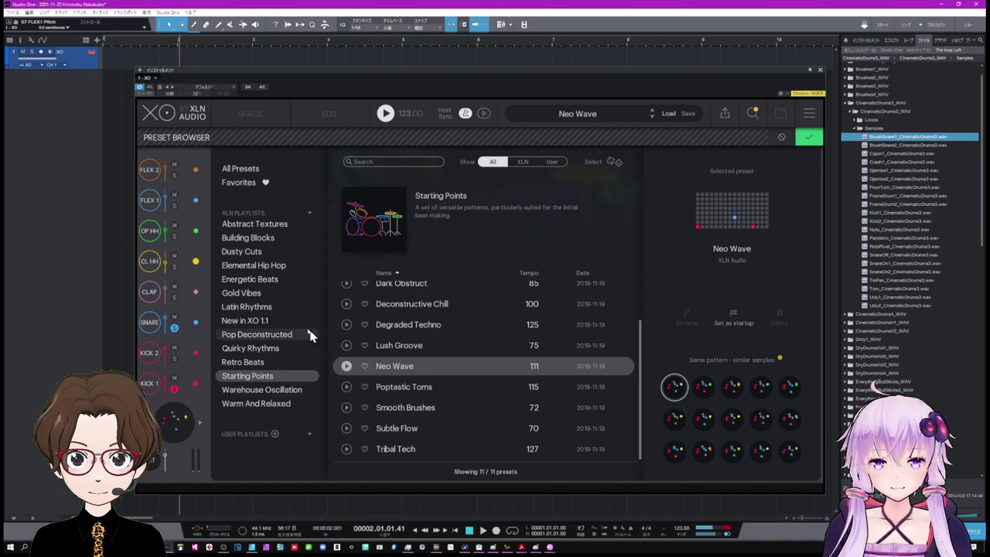
# Step: Browse the Elemental Hip Hop playlist and try filtering it to user-made presets
pyautogui.click(254, 265)
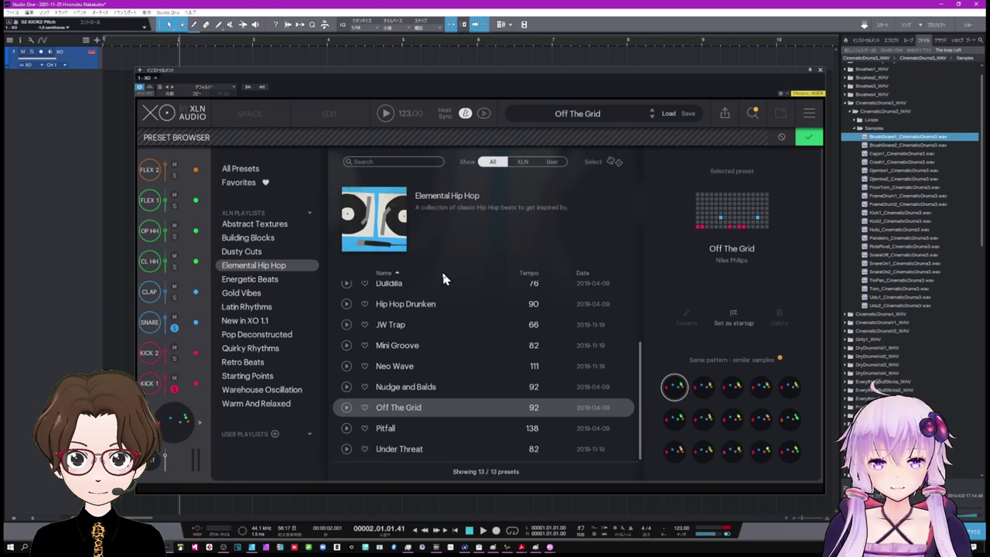
pyautogui.click(551, 161)
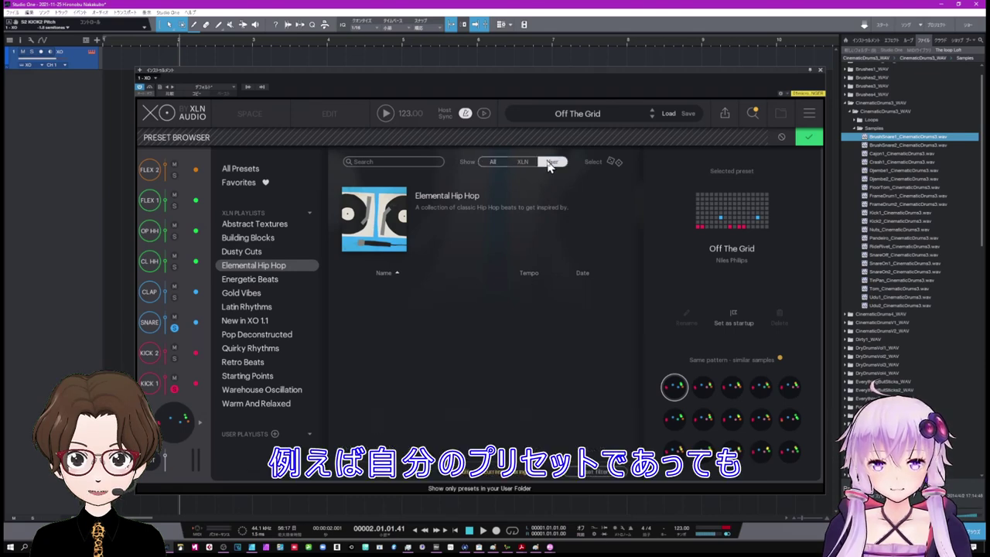
pyautogui.click(258, 177)
pyautogui.click(406, 210)
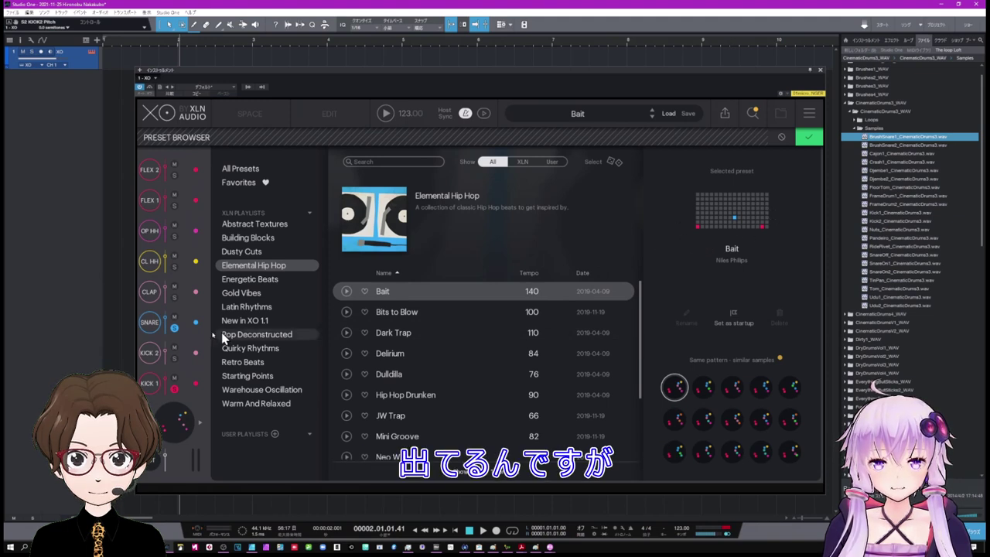
# Step: Turn off the Snare and Kick 1 solos, then select Bits to Blow, Dark Trap and Delirium and play Delirium
pyautogui.click(174, 331)
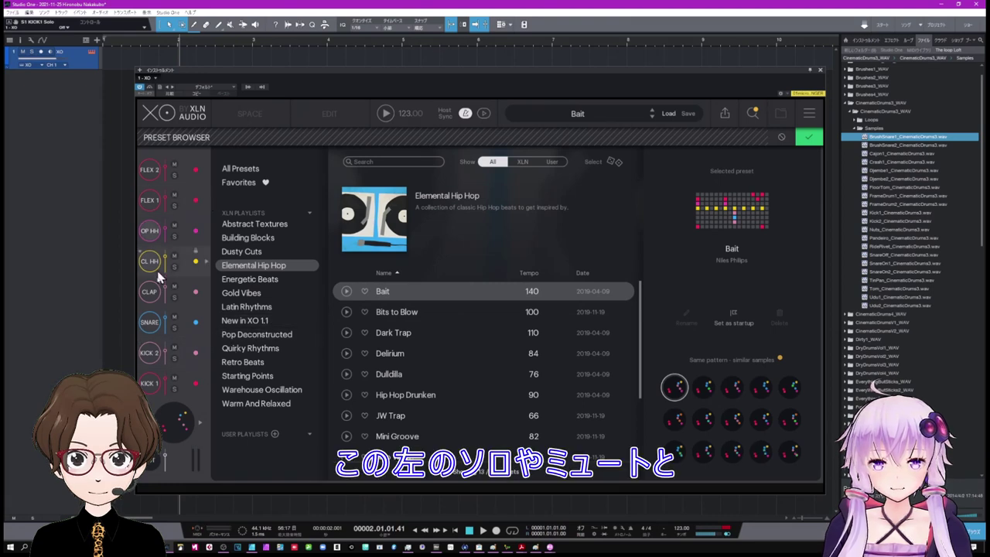
pyautogui.click(387, 316)
pyautogui.click(382, 339)
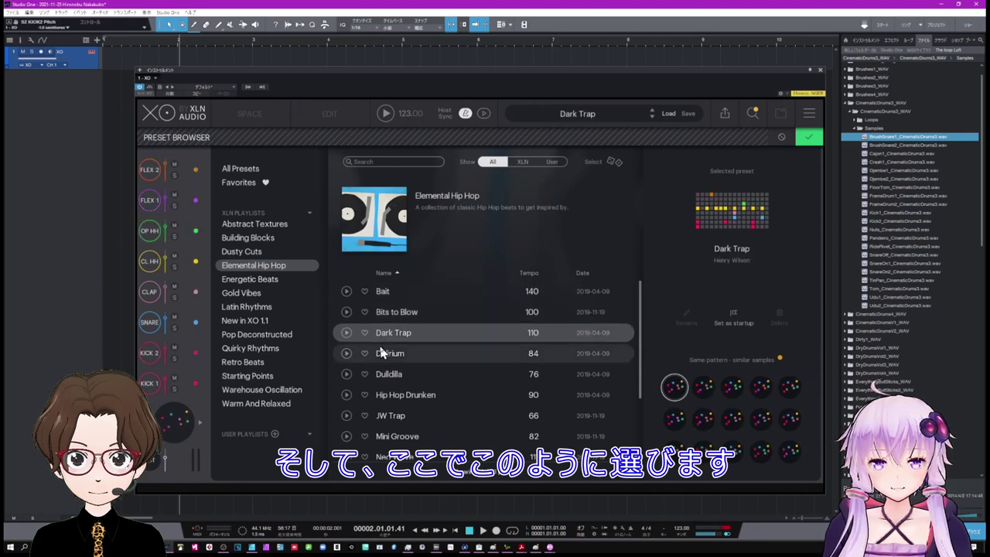
pyautogui.click(382, 353)
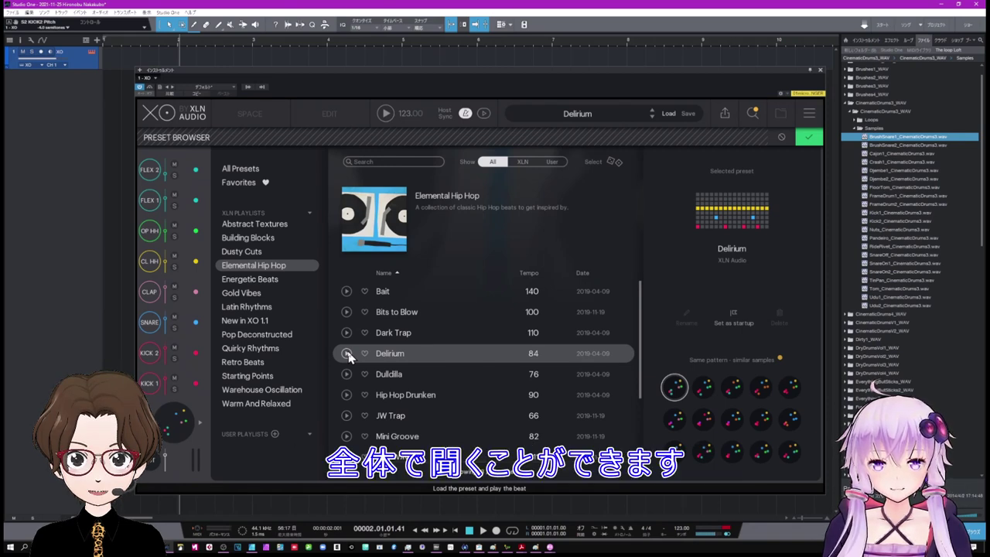
pyautogui.click(347, 353)
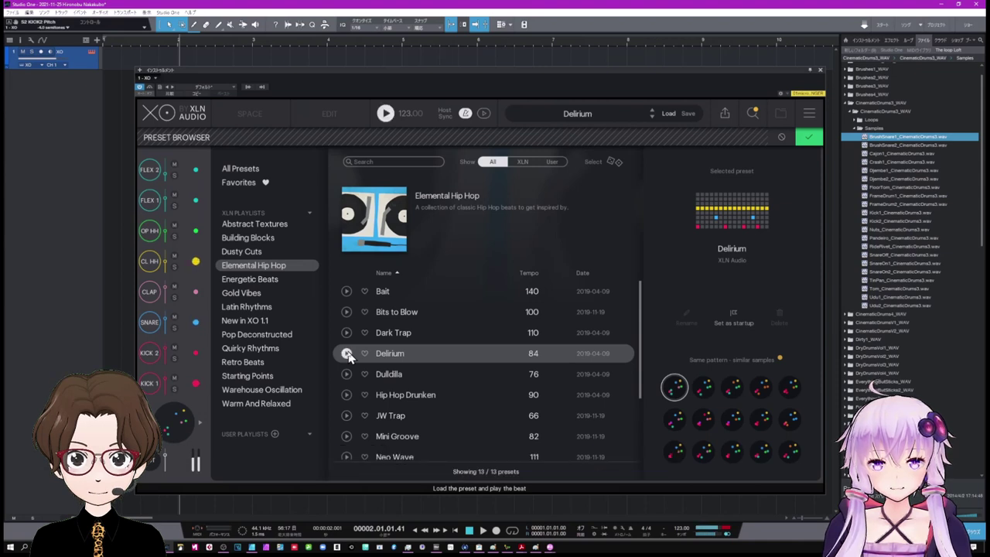
# Step: Play the Hip Hop Drunken preset and audition its first three similar-sample variations
pyautogui.click(346, 394)
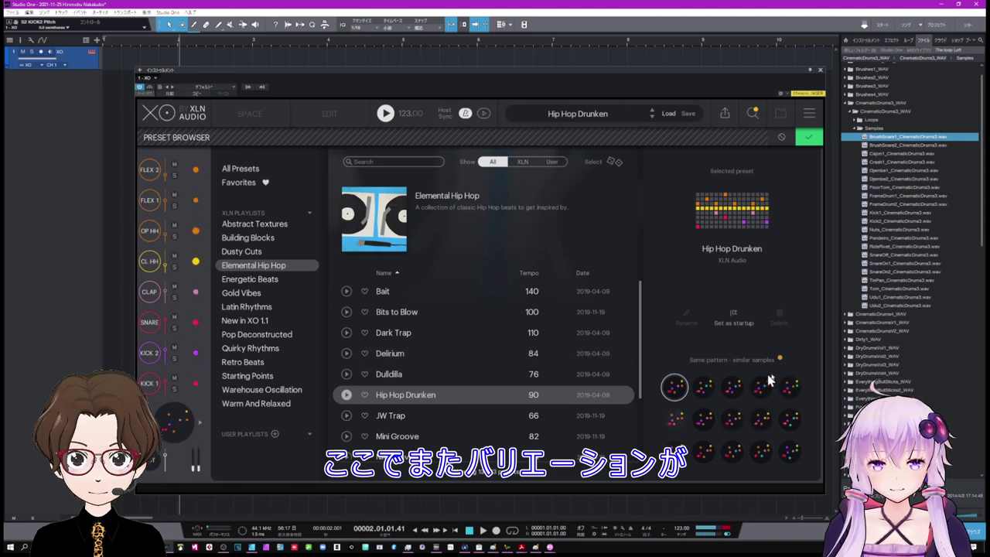
pyautogui.click(704, 388)
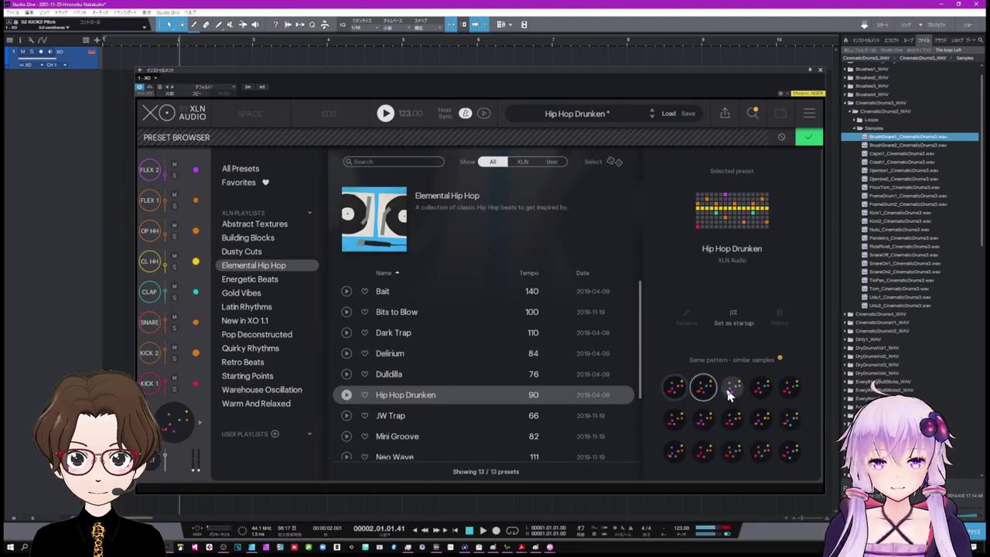
pyautogui.click(730, 392)
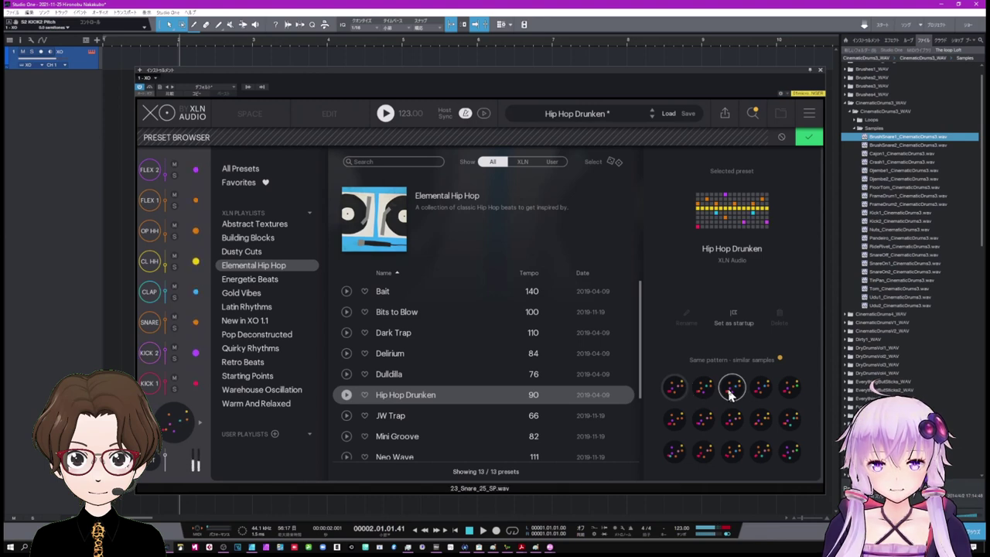
pyautogui.click(761, 391)
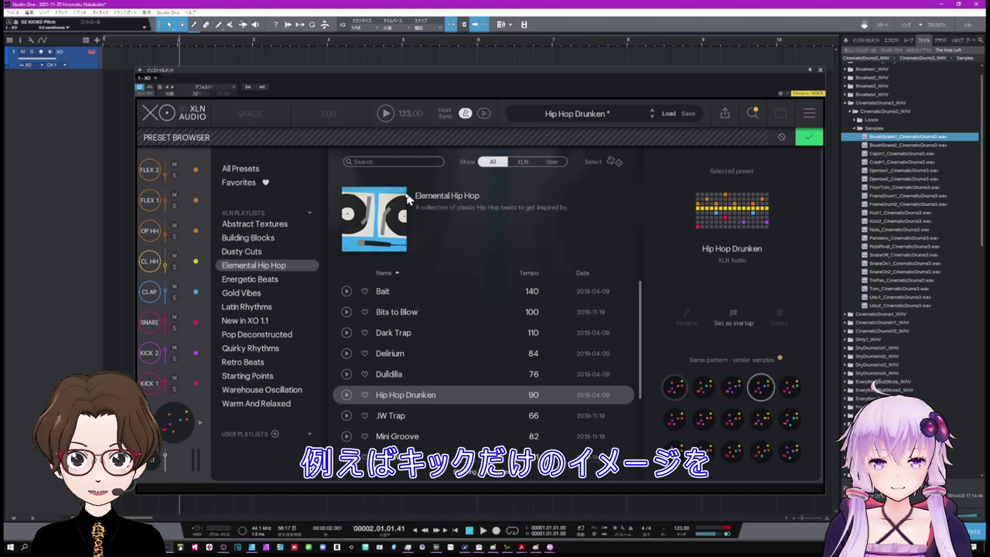
# Step: Load and play the Delirium preset, audition Kick 1 in solo, and stop playback
pyautogui.click(347, 353)
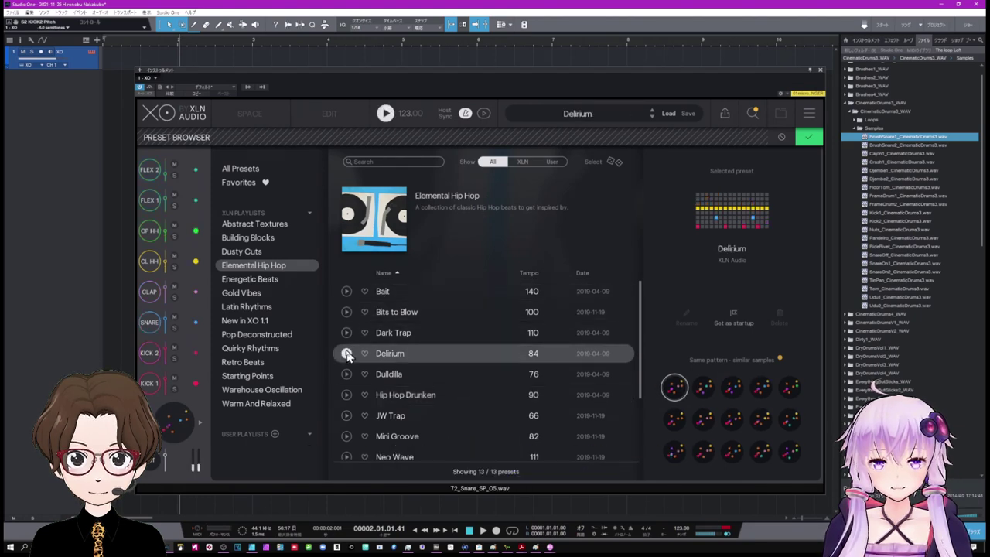
pyautogui.click(174, 390)
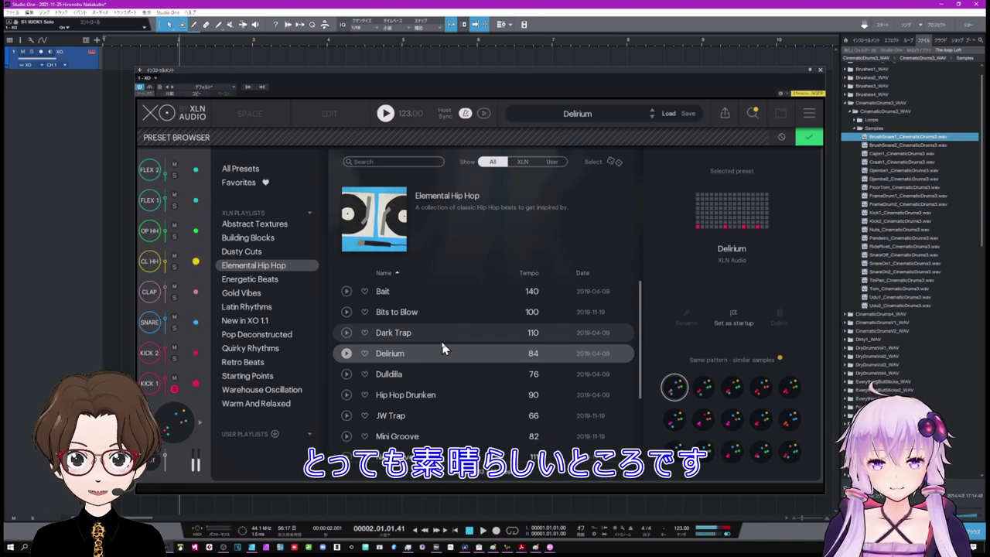
pyautogui.click(386, 114)
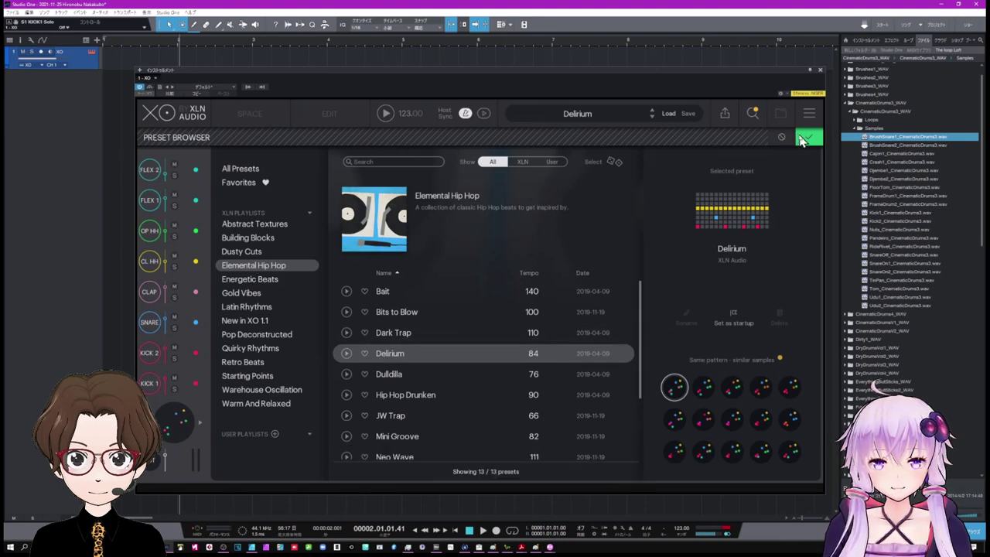
# Step: Accept the Delirium preset, open the Beat Combiner and Sample Combiner, randomize the samples, and apply the new combination
pyautogui.click(806, 140)
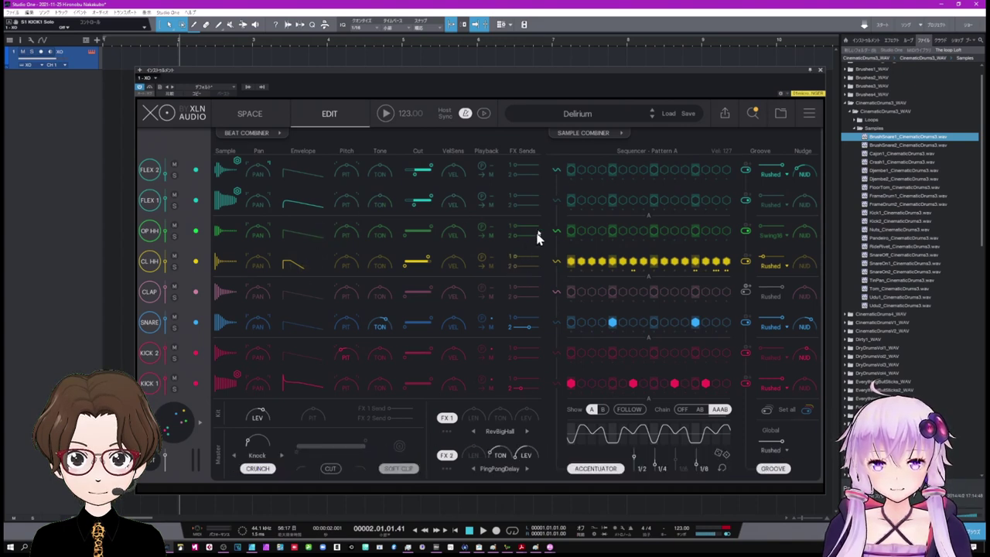
pyautogui.click(258, 139)
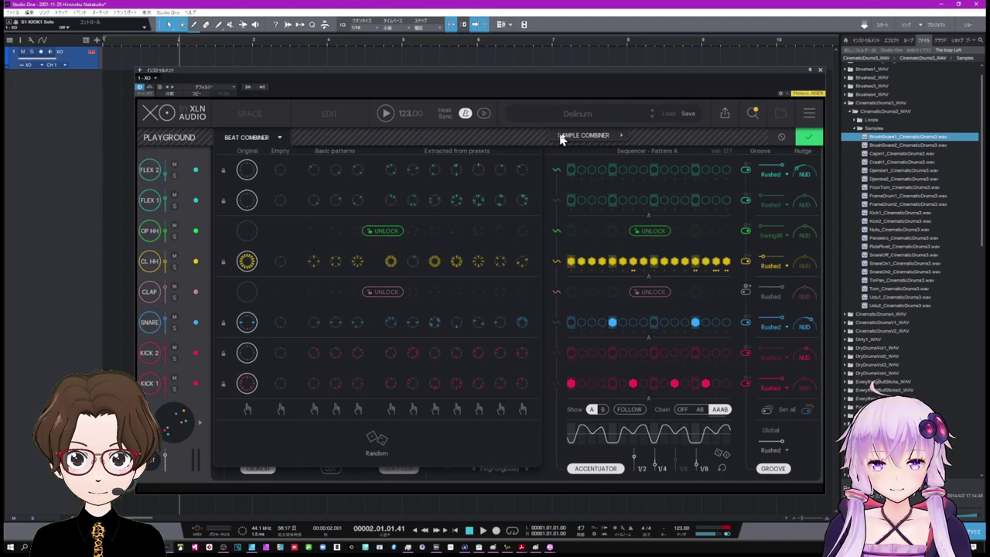
pyautogui.click(584, 136)
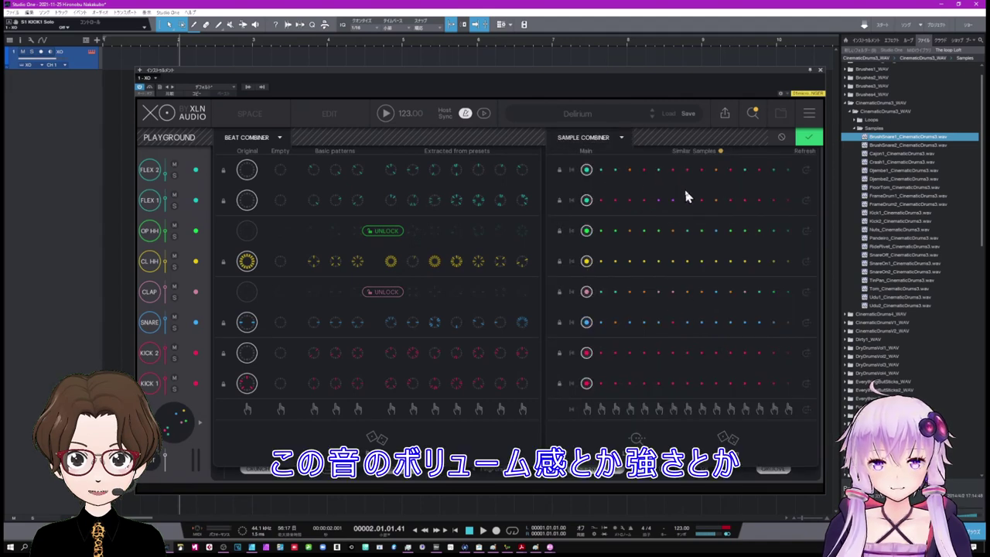
pyautogui.click(725, 439)
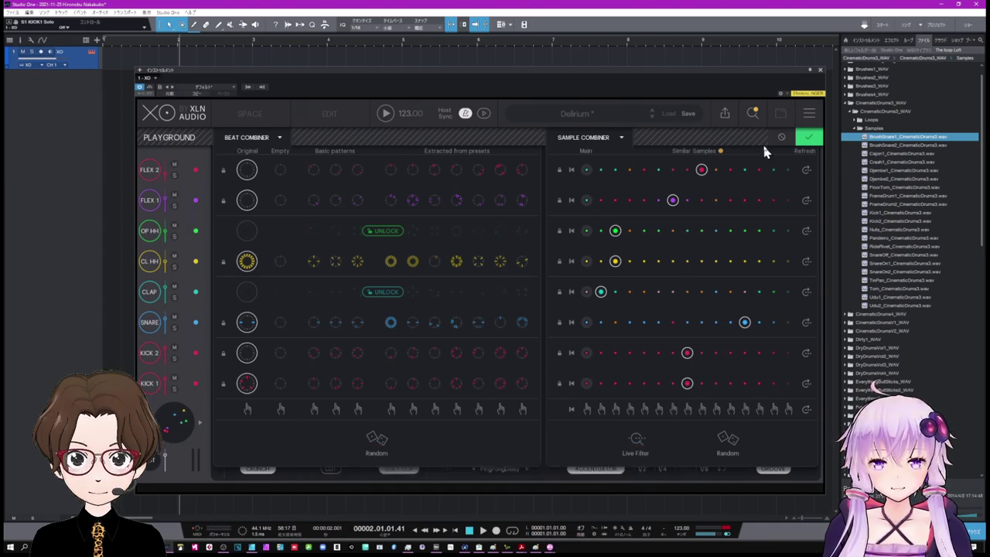
pyautogui.click(804, 138)
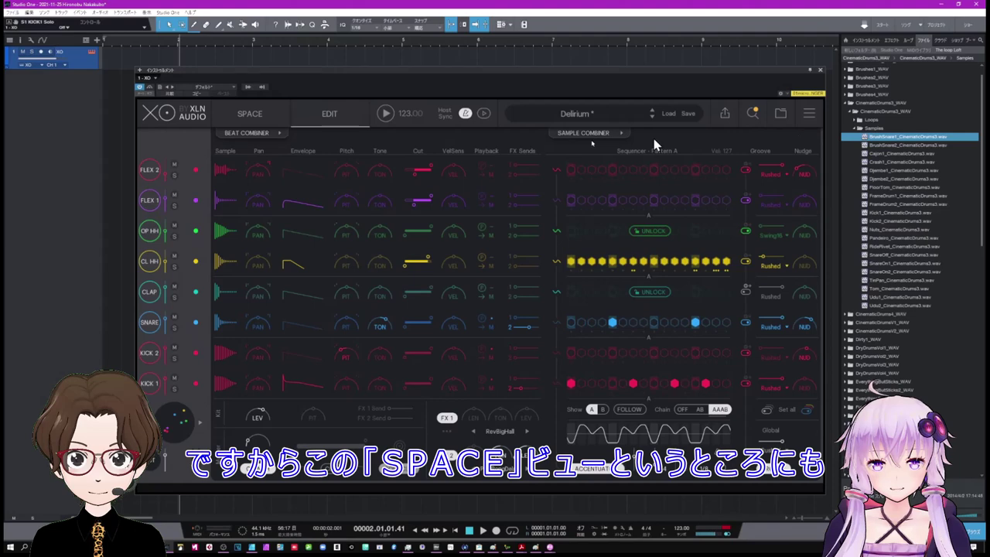
# Step: Switch to the Space view, open the export options, and set the export folder
pyautogui.click(270, 122)
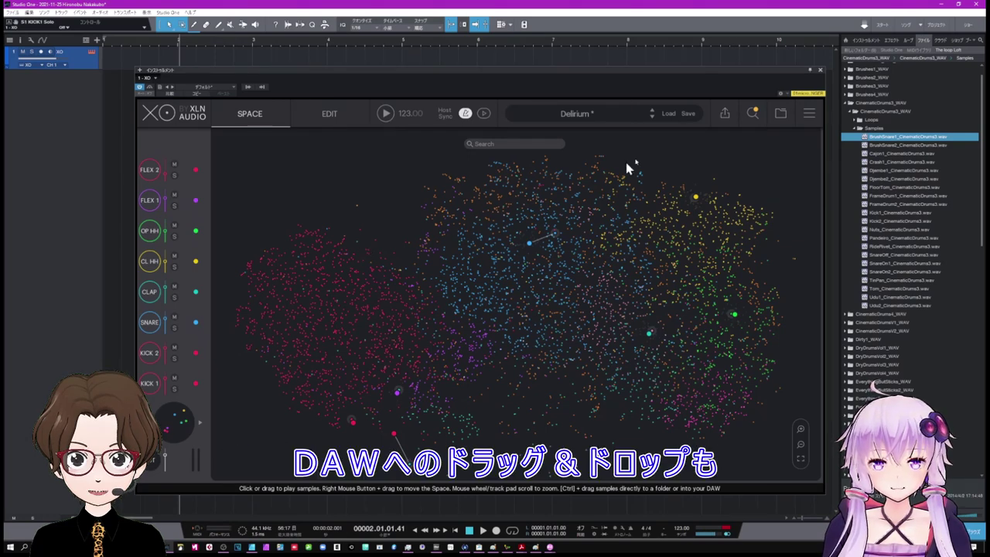
pyautogui.click(723, 113)
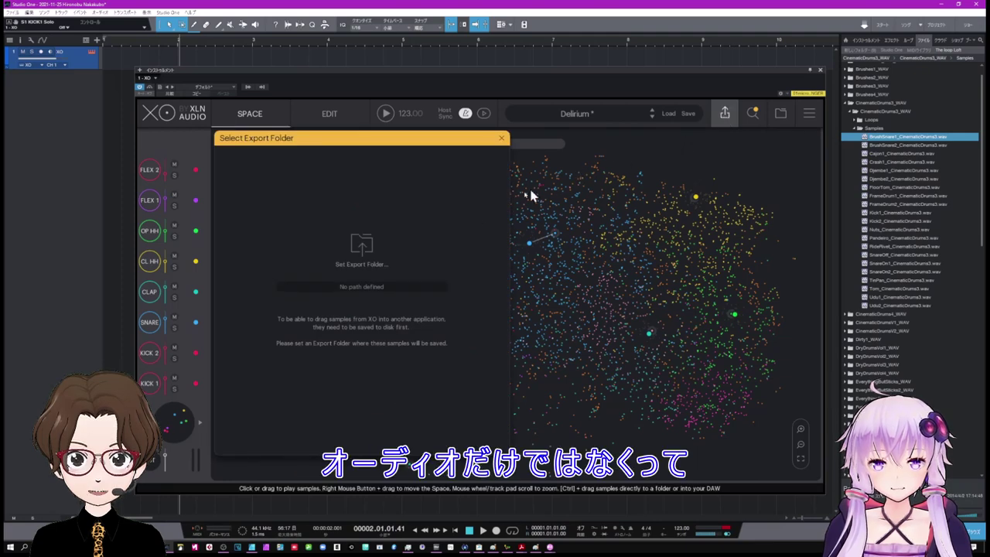
pyautogui.click(362, 254)
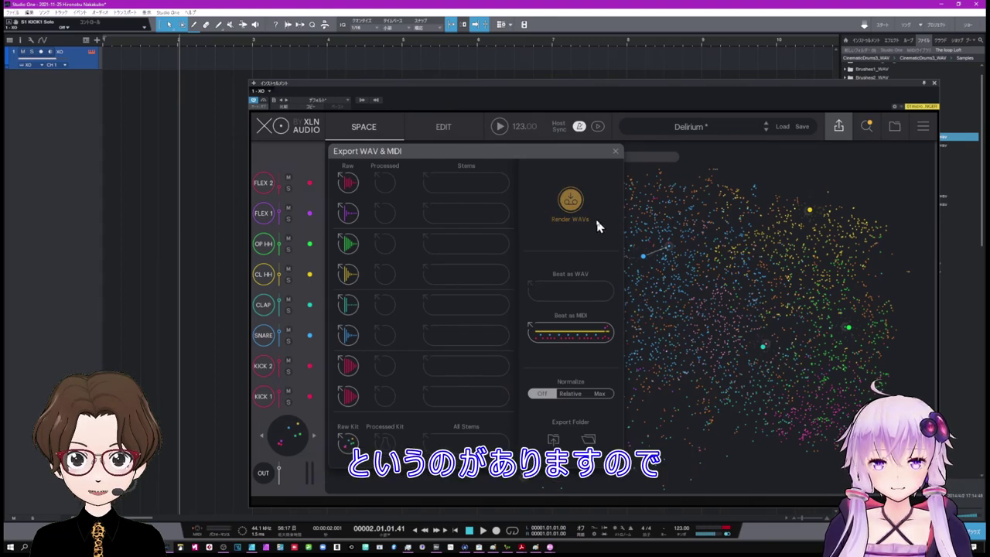
# Step: Render the WAVs, and place the beat as WAV and as MIDI on new tracks at the start of the arrangement
pyautogui.click(576, 205)
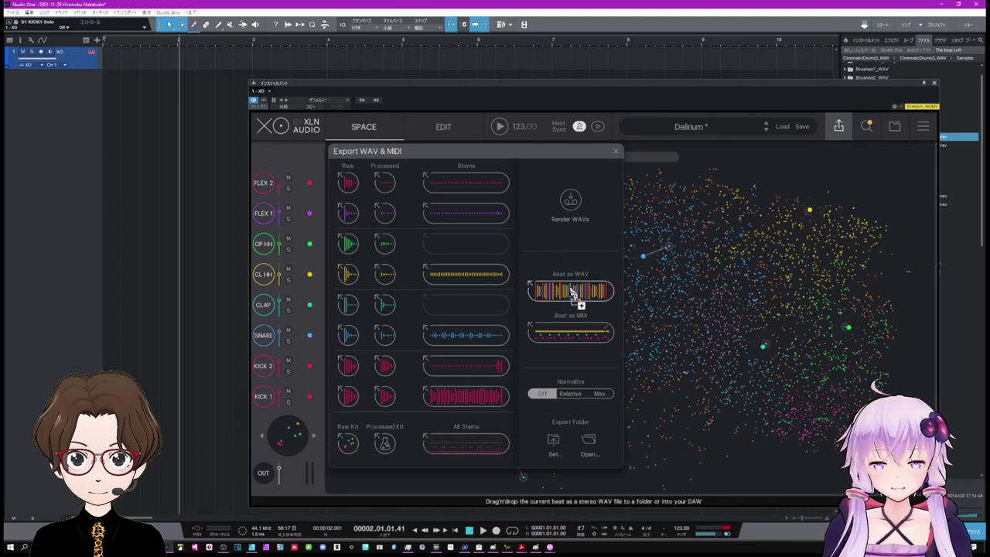
pyautogui.moveTo(246, 205); pyautogui.dragTo(108, 114)
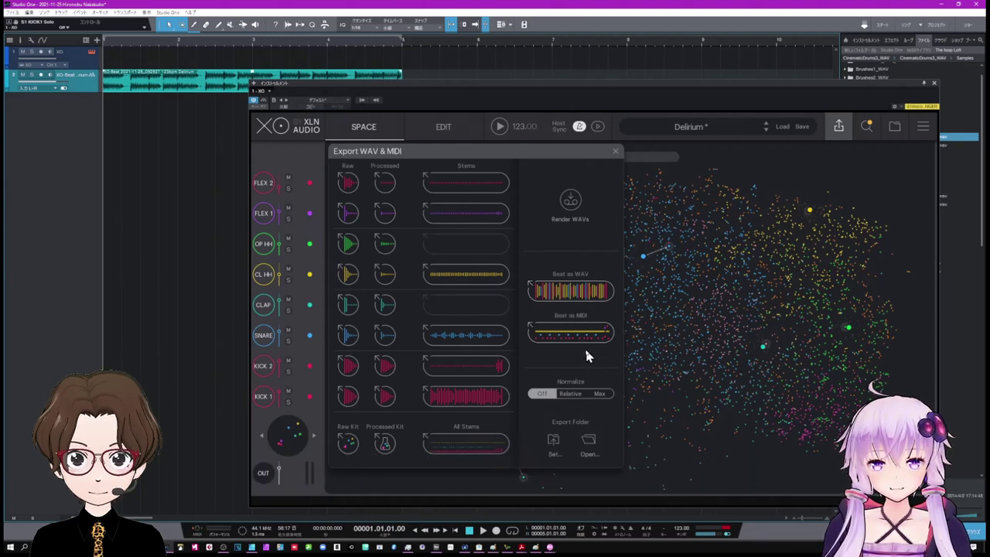
pyautogui.moveTo(580, 338); pyautogui.dragTo(112, 133)
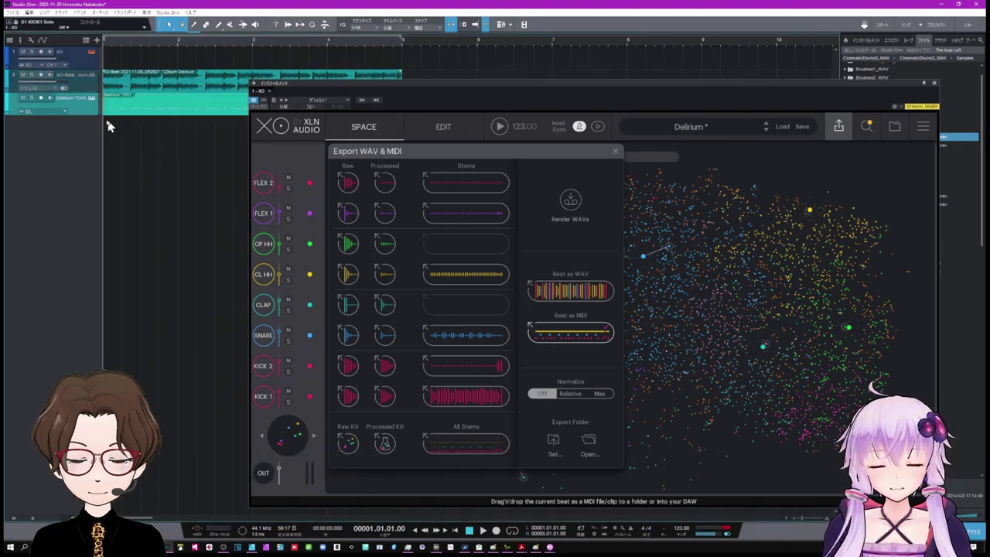
# Step: Close the XO window, load Addictive Drums 2 onto the Delirium MIDI track, and open its United Pop kit
pyautogui.click(932, 82)
pyautogui.click(854, 40)
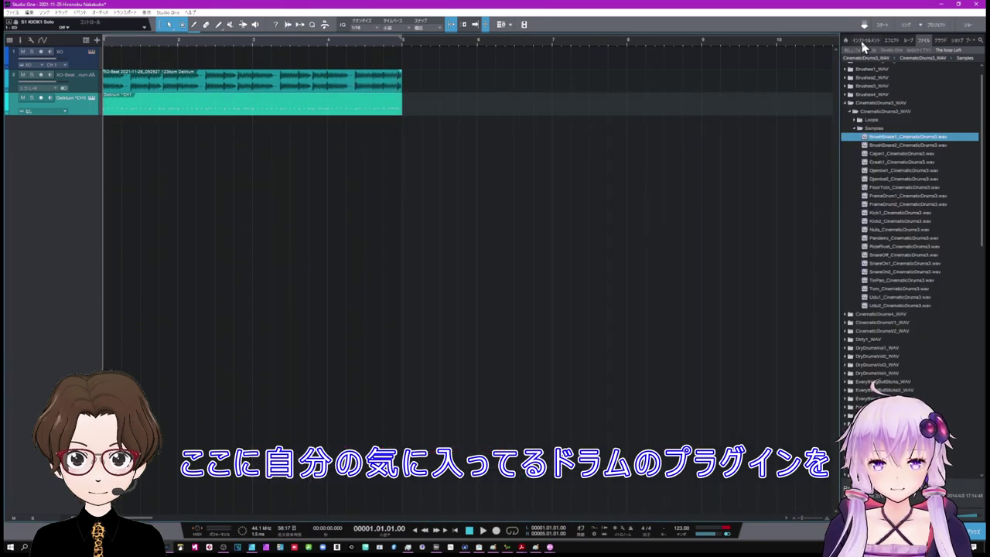
pyautogui.click(886, 325)
pyautogui.moveTo(886, 325); pyautogui.dragTo(90, 106)
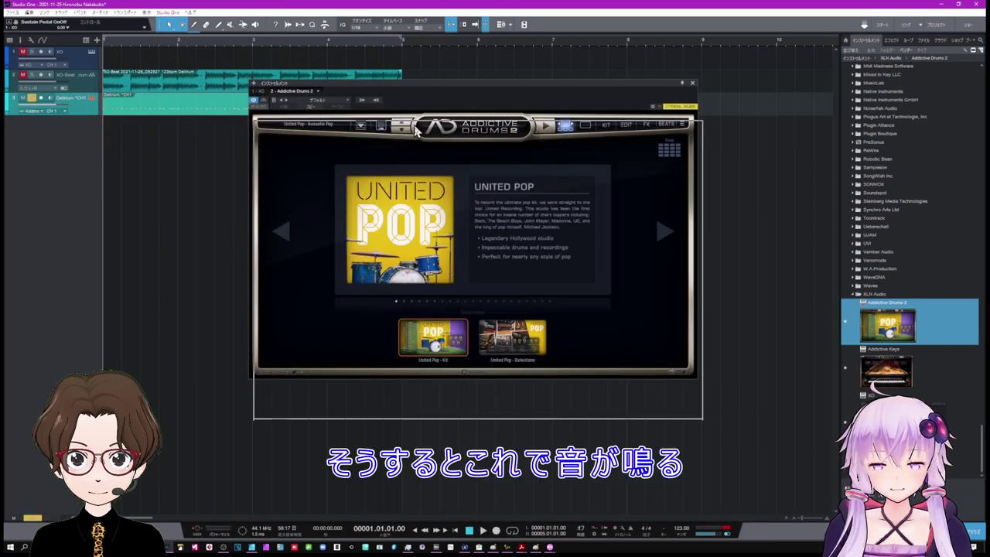
pyautogui.moveTo(410, 91); pyautogui.dragTo(419, 177)
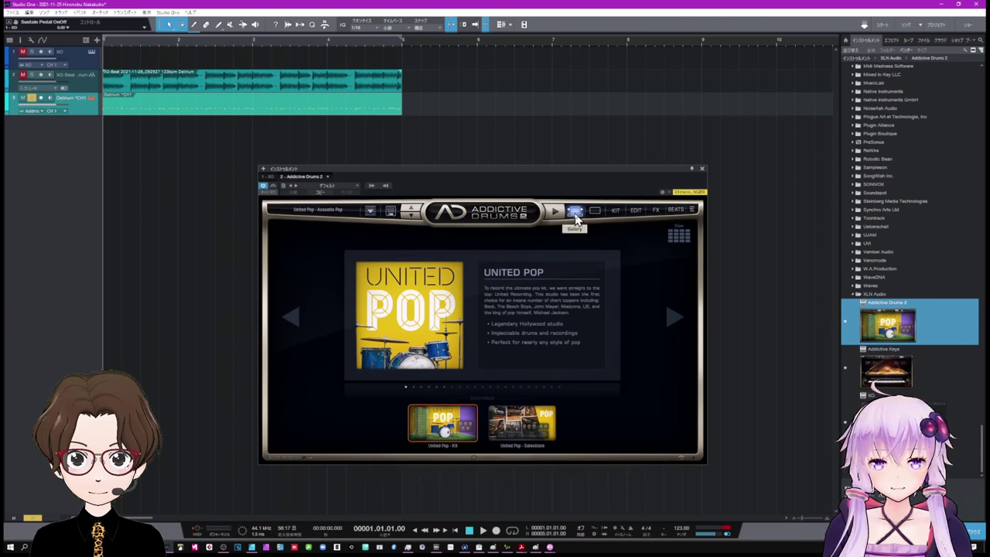
pyautogui.click(455, 424)
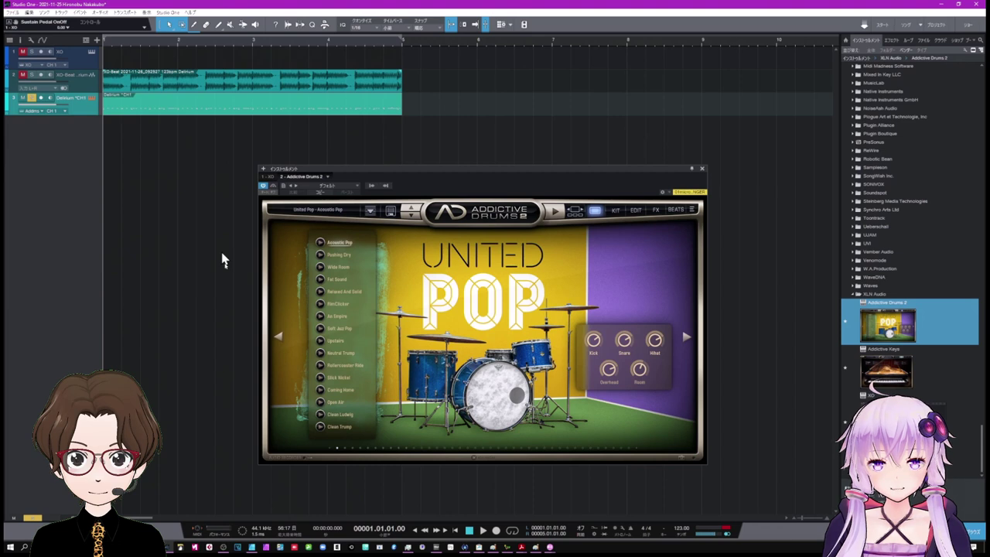
# Step: Play the MIDI track through Addictive Drums 2, reopen XO, and solo the exported XO beat audio track for comparison
pyautogui.click(481, 530)
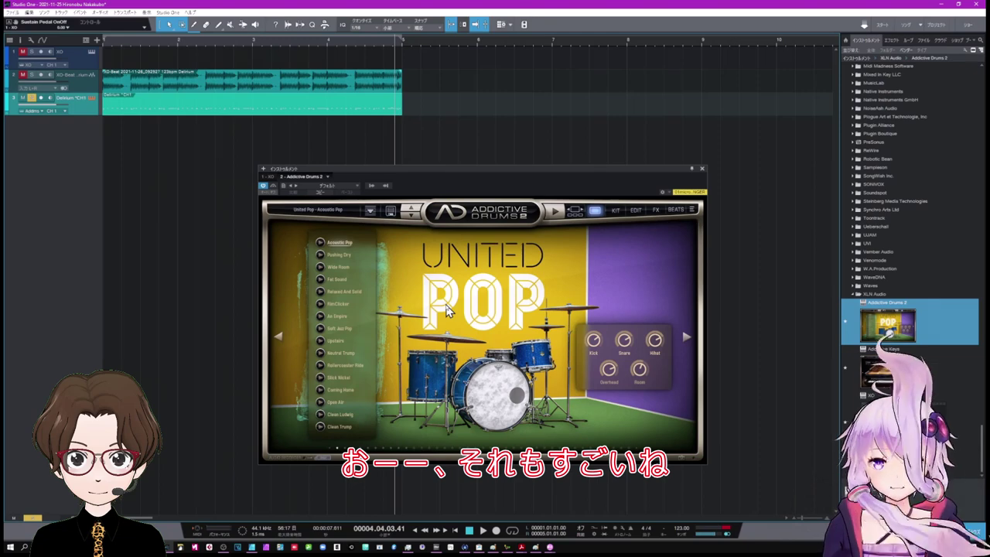
pyautogui.click(91, 53)
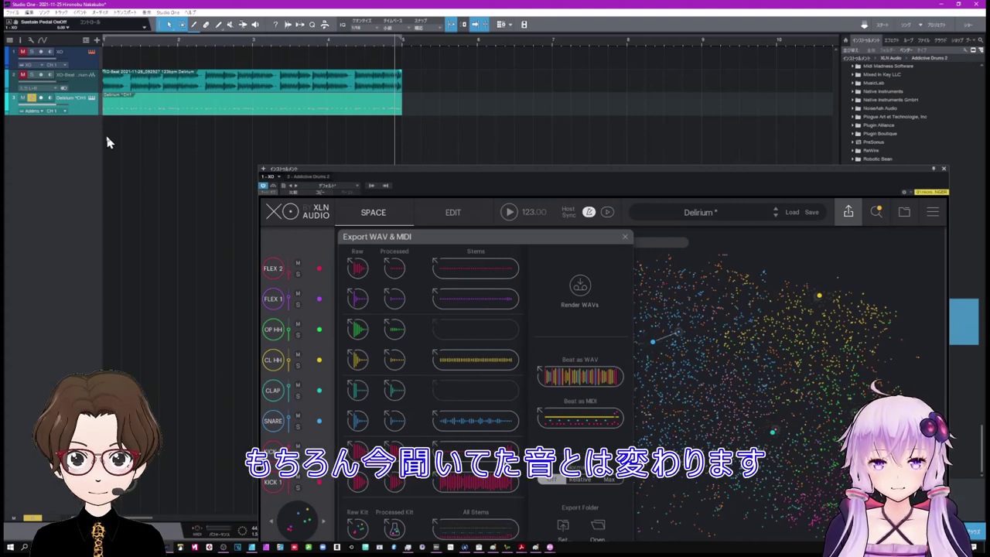
pyautogui.click(31, 75)
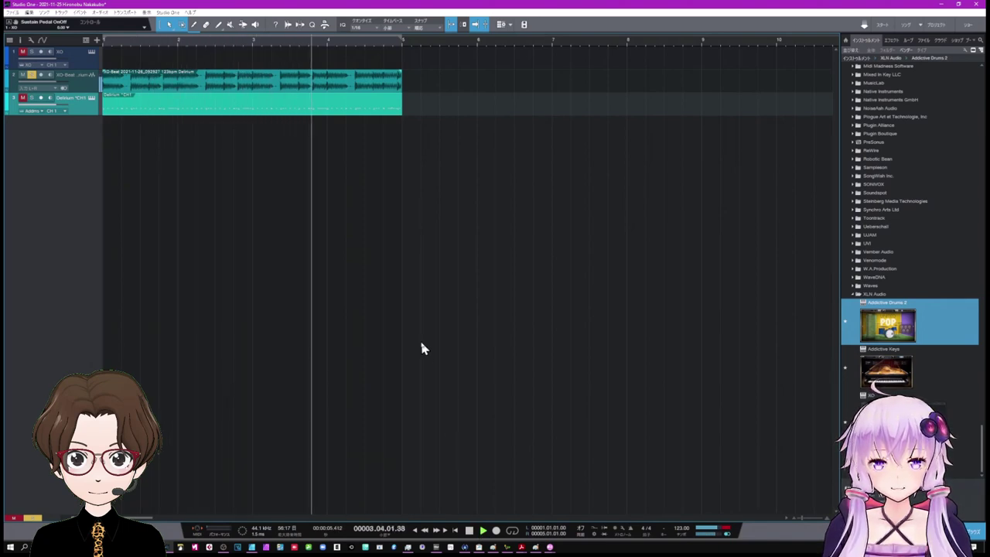
# Step: Stop playback, reopen XO, and place the Kick 2 stem on a new track at the start of the arrangement
pyautogui.click(469, 530)
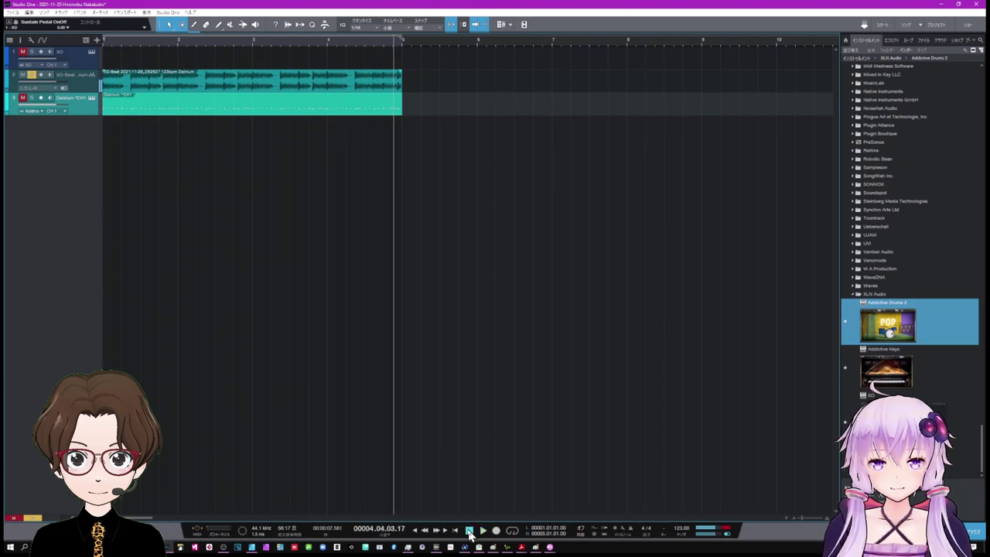
pyautogui.click(91, 54)
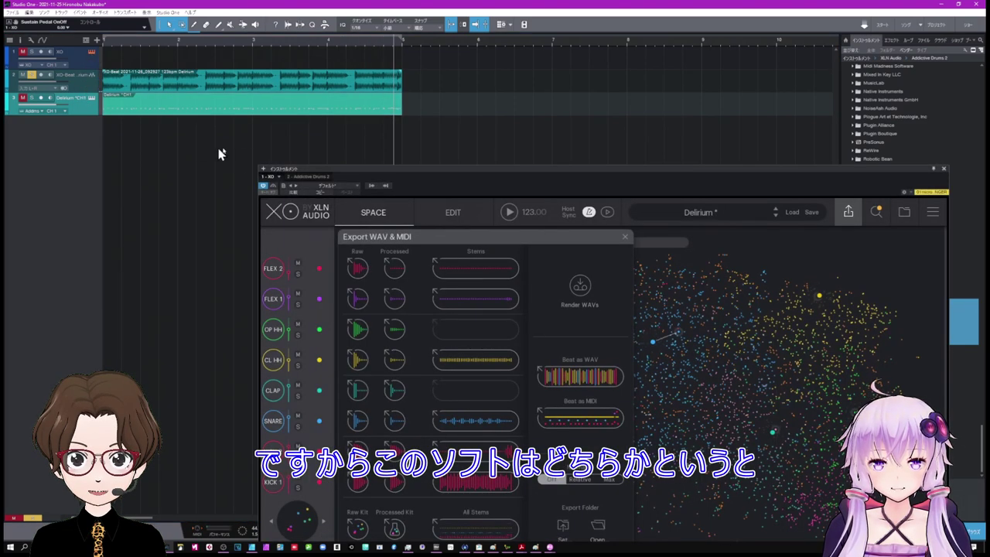
pyautogui.moveTo(334, 170); pyautogui.dragTo(254, 96)
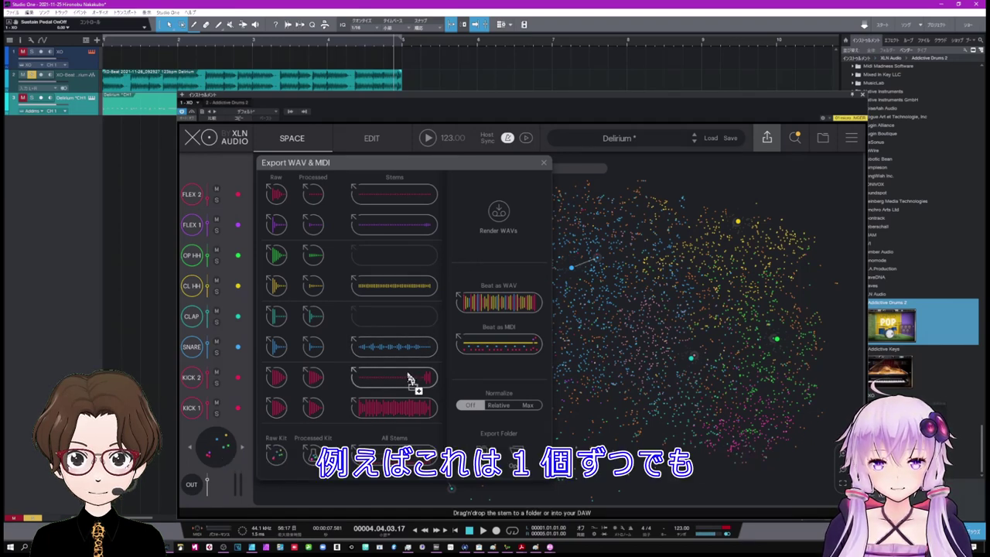
pyautogui.moveTo(162, 265); pyautogui.dragTo(117, 153)
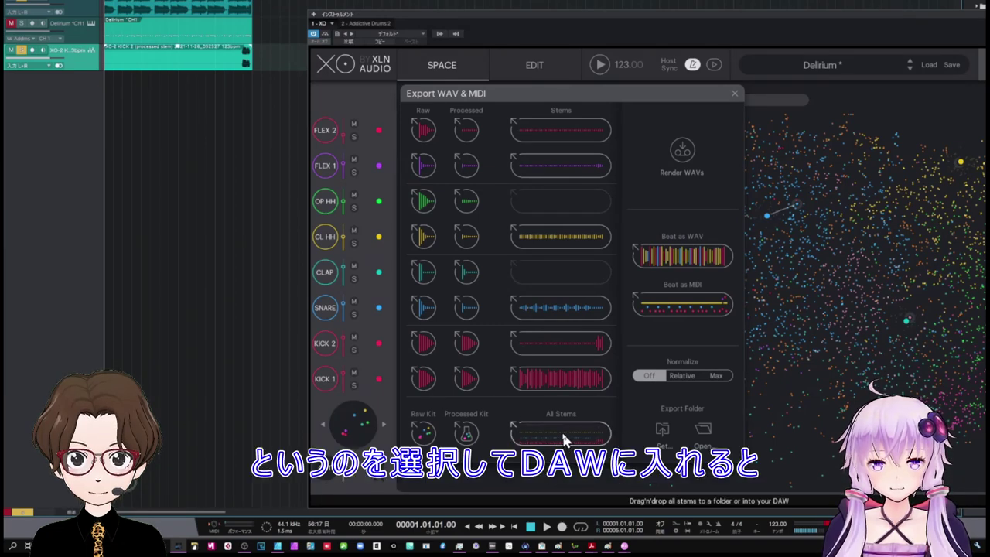
# Step: Place all XO stems on separate new tracks at the start of the arrangement and close the export options
pyautogui.moveTo(561, 430); pyautogui.dragTo(112, 188)
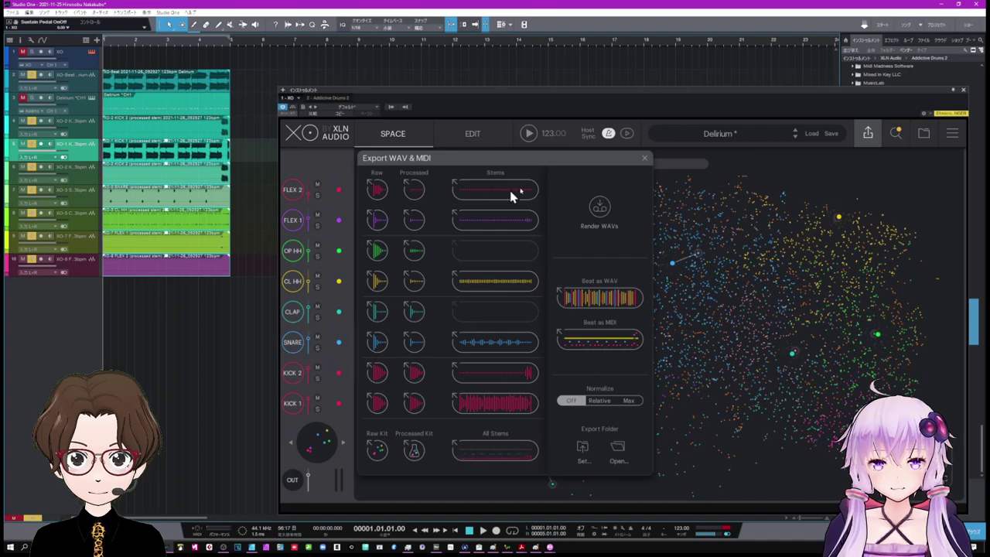
pyautogui.click(644, 158)
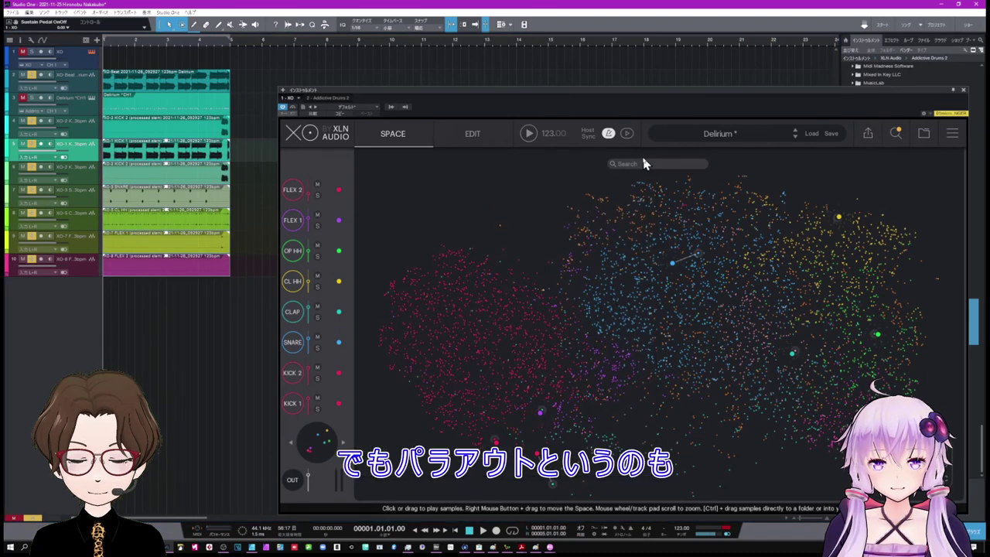
# Step: In the Edit view, auto-route all outputs with Slot 1-8 to Bus 1-8, and return to the Space view
pyautogui.click(460, 134)
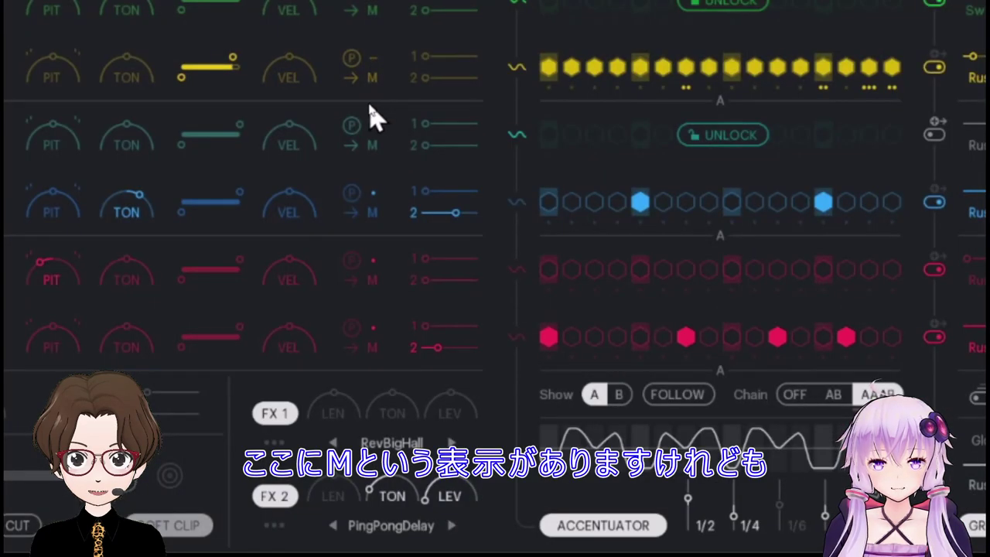
pyautogui.click(372, 78)
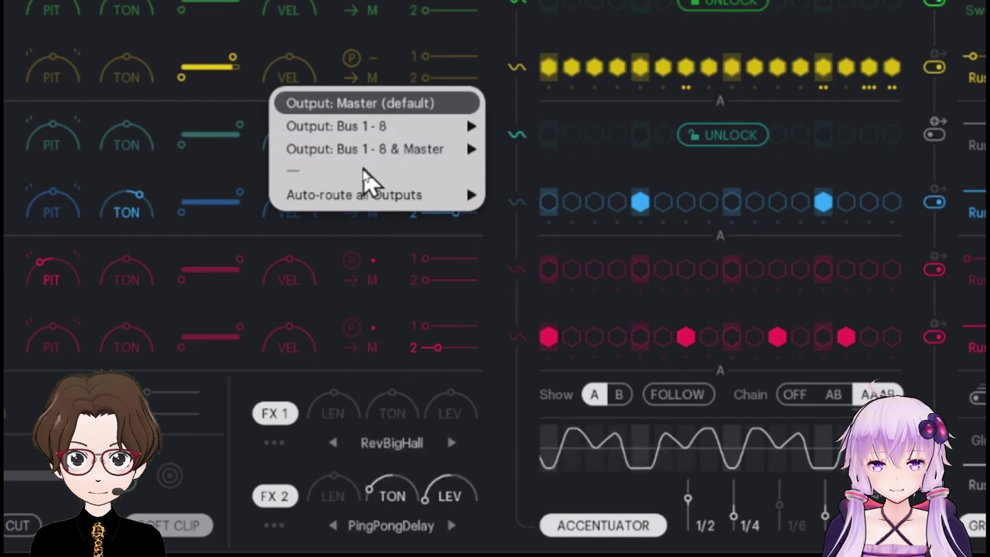
pyautogui.moveTo(461, 126)
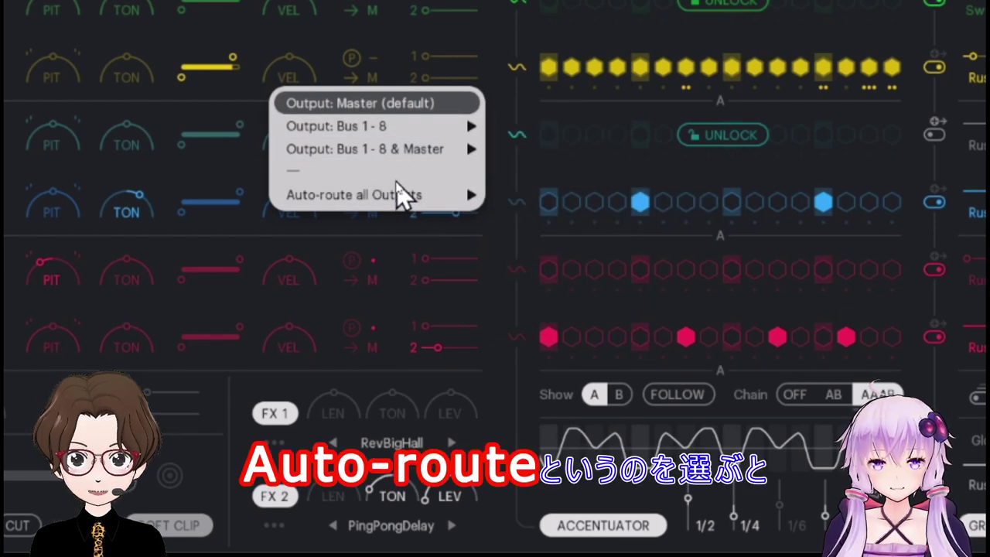
pyautogui.moveTo(441, 203)
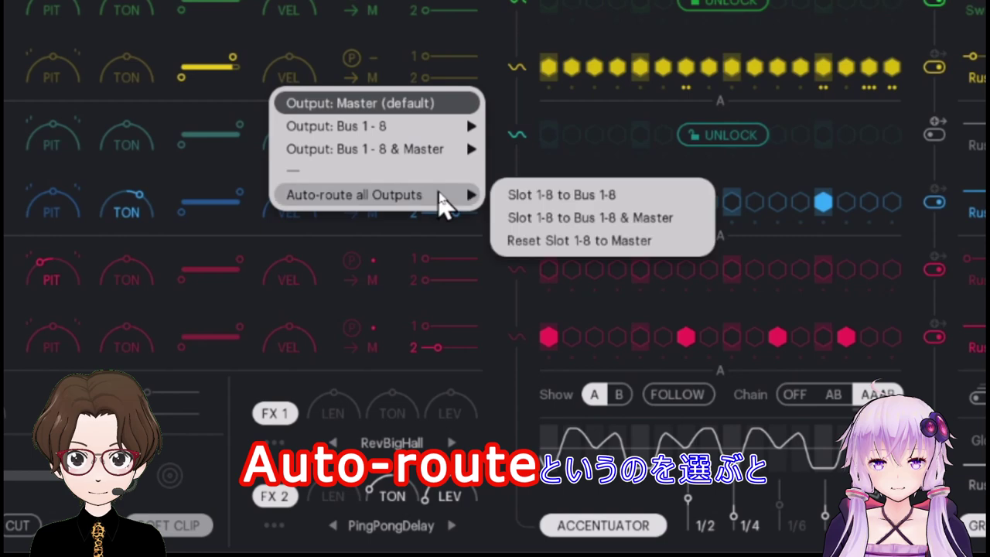
pyautogui.click(512, 203)
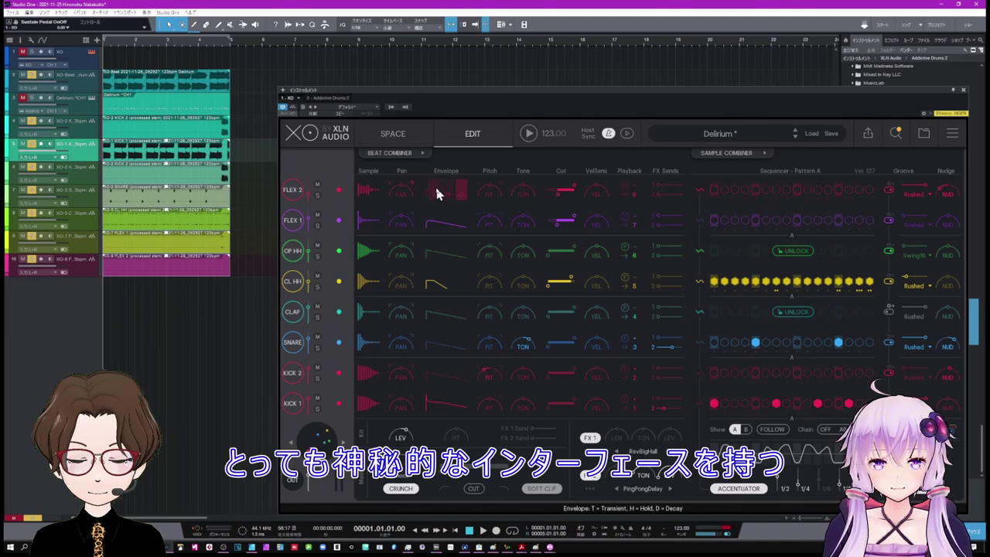
pyautogui.click(410, 138)
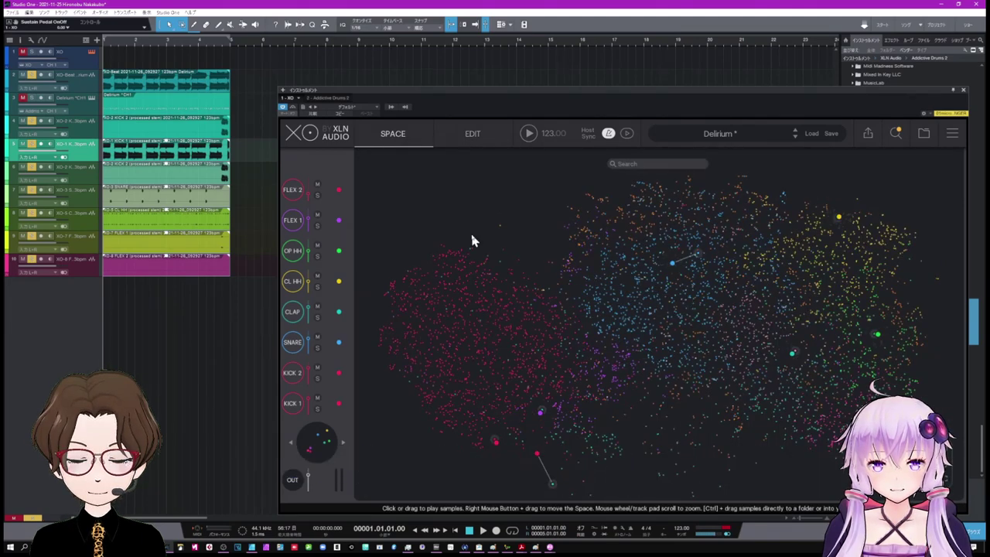